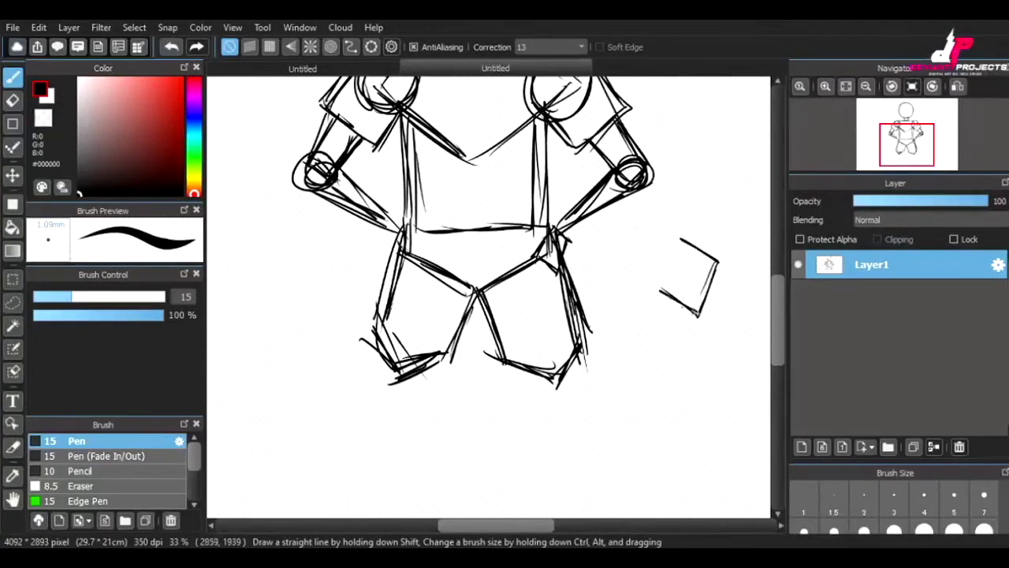
- Undo the first palm strokes and sketch a hand with curled fingers on a new layer beside the figure's right hip
left_click(171, 47)
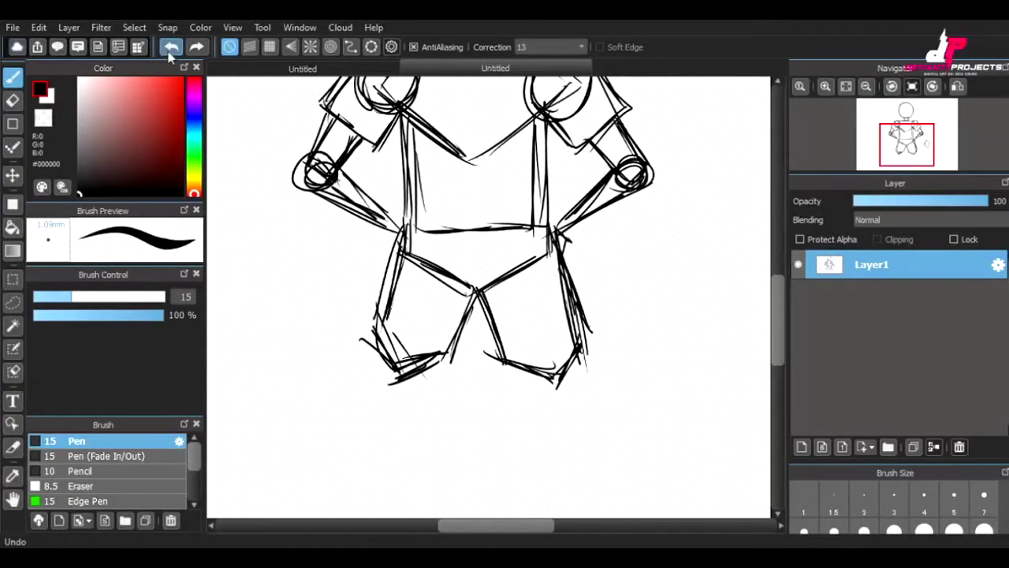
left_click(801, 447)
left_click_drag(678, 238, 727, 273)
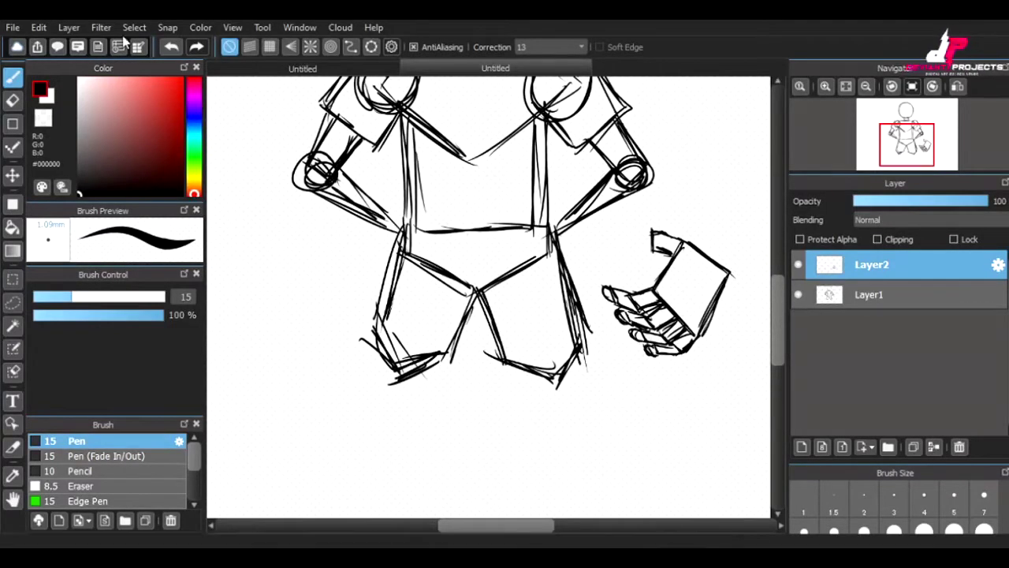
- Transform the hand sketch: shrink it, rotate it and place it at the end of the right forearm on the hip
key("ctrl+t")
left_click_drag(732, 195, 670, 311)
left_click_drag(654, 253, 547, 216)
left_click_drag(667, 290, 730, 228)
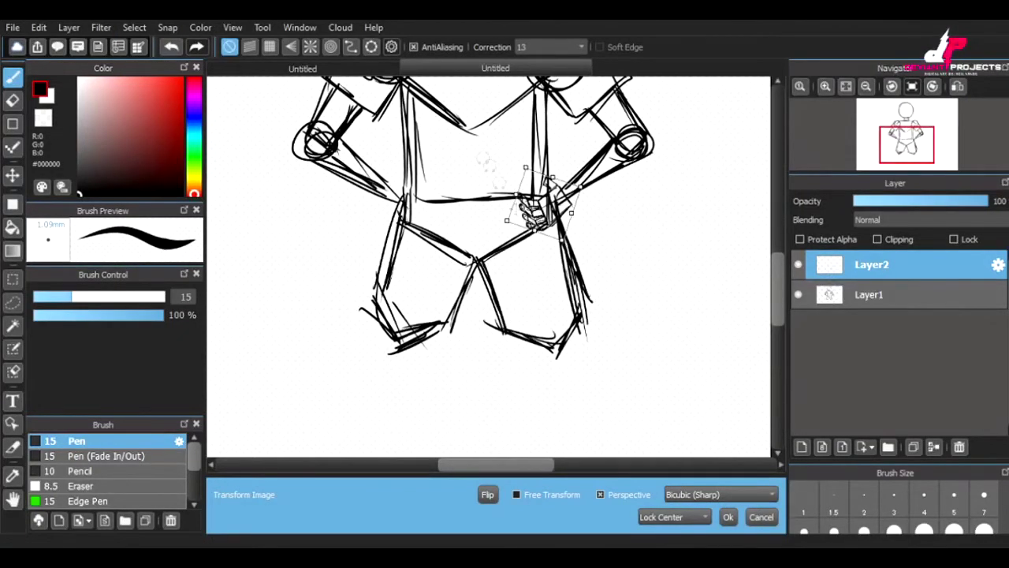
left_click(728, 517)
- Place a flipped copy of the hand on the opposite hip and merge both hand layers into Layer1
key("ctrl+t")
left_click(488, 494)
left_click_drag(520, 285, 413, 278)
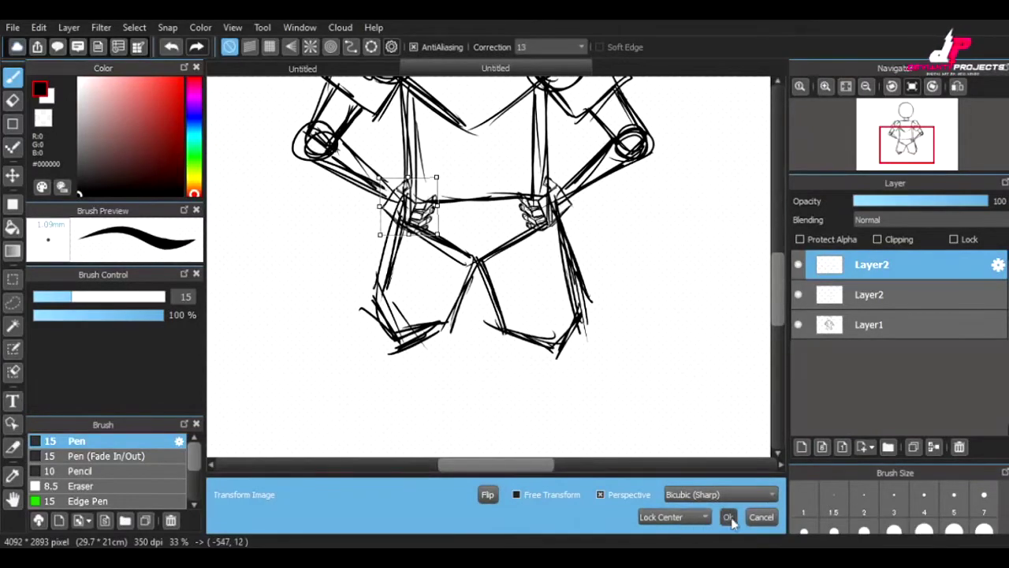
left_click(728, 517)
key("ctrl+e")
key("ctrl+e")
- Scale down the whole merged figure with Transform to leave room for the legs
key("ctrl+t")
key("ctrl+minus")
key("ctrl+minus")
left_click_drag(550, 301, 518, 268)
left_click(728, 517)
- Sketch both lower legs below the shorts, with circles for the knee and ankle joints
left_click(825, 86)
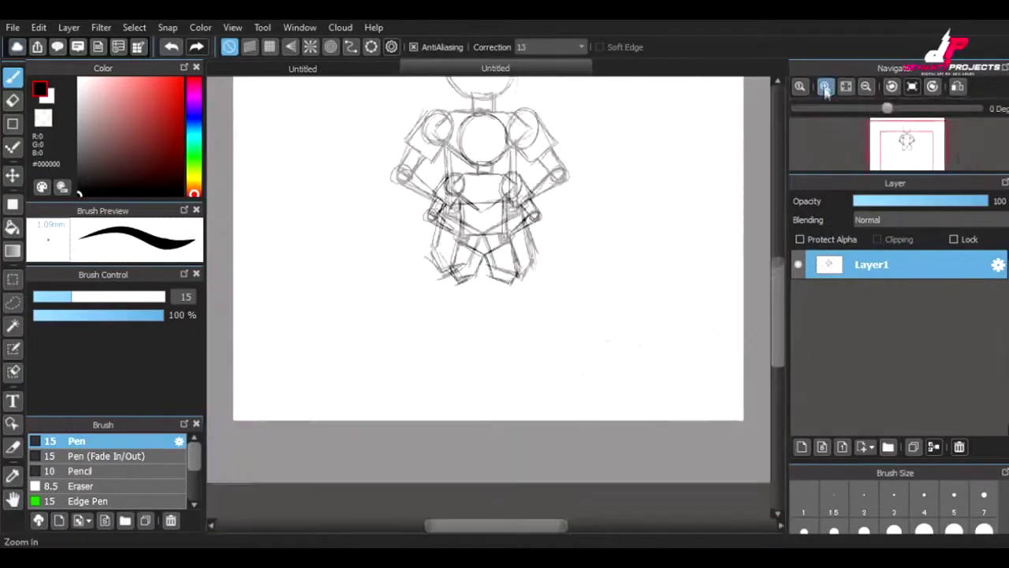
left_click(826, 87)
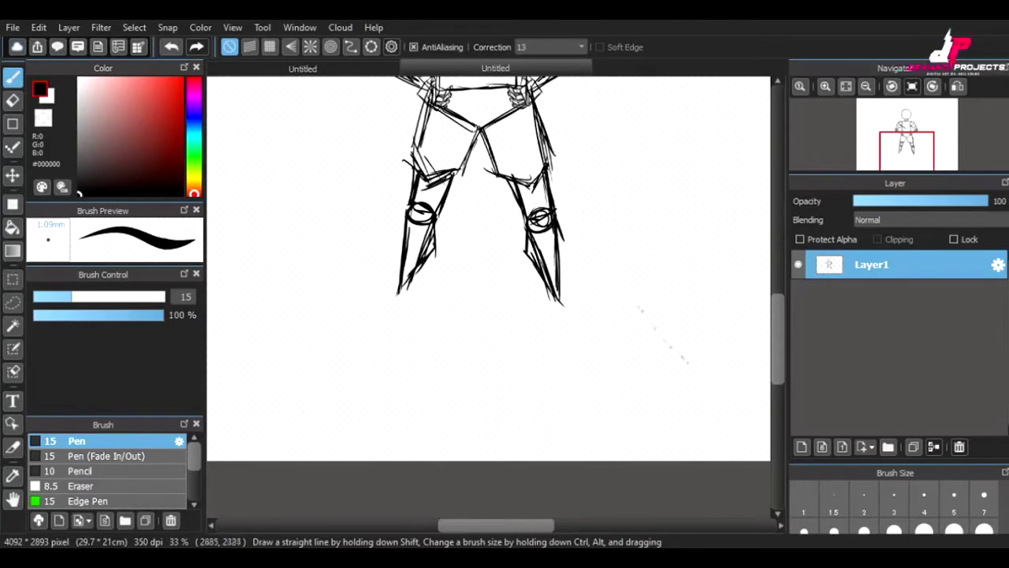
scroll(489, 269, "up", 3)
scroll(489, 268, "down", 3)
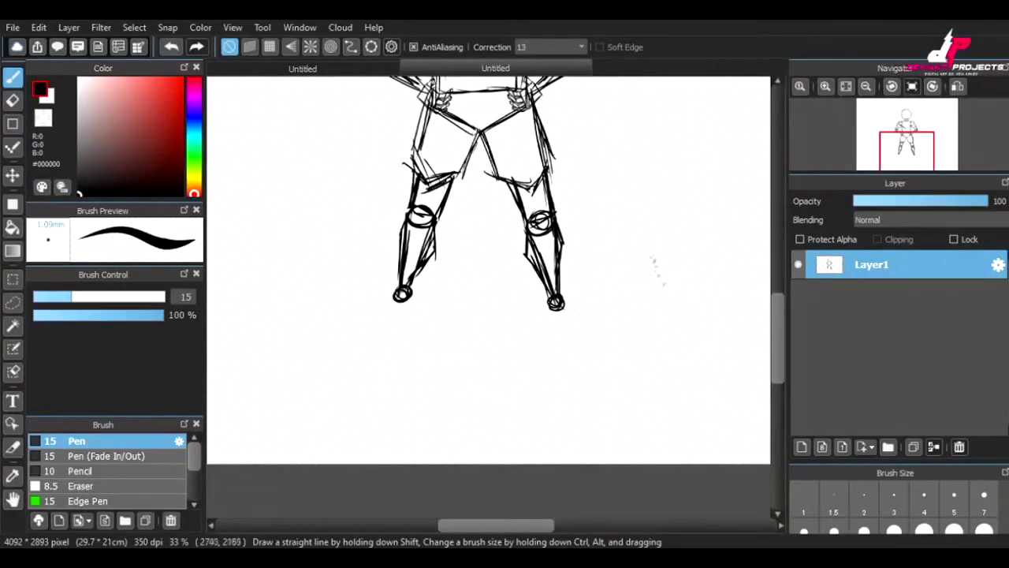
- Sketch a foot with toes on a new layer, then shrink and fit it to the right ankle
left_click_drag(656, 262, 693, 308)
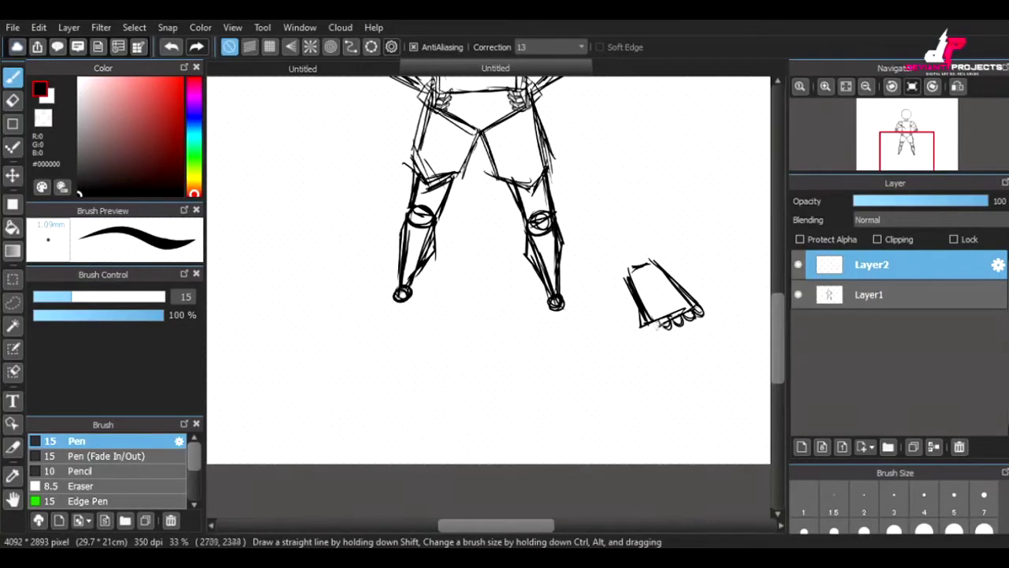
key("v")
mouse_move(665, 299)
left_mouse_down()
mouse_move(578, 314)
mouse_move(588, 315)
left_mouse_up()
key("ctrl+t")
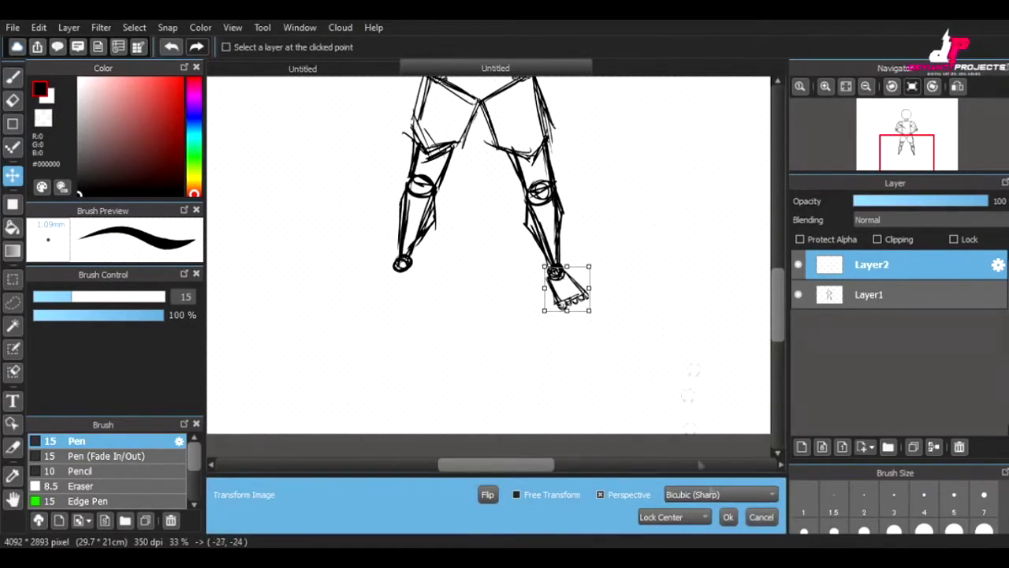
key("Return")
- Duplicate the foot, flip and place the copy at the left ankle, and merge both foot layers into Layer1
key("ctrl+c")
key("ctrl+v")
key("ctrl+t")
left_click_drag(564, 289, 418, 252)
key("Return")
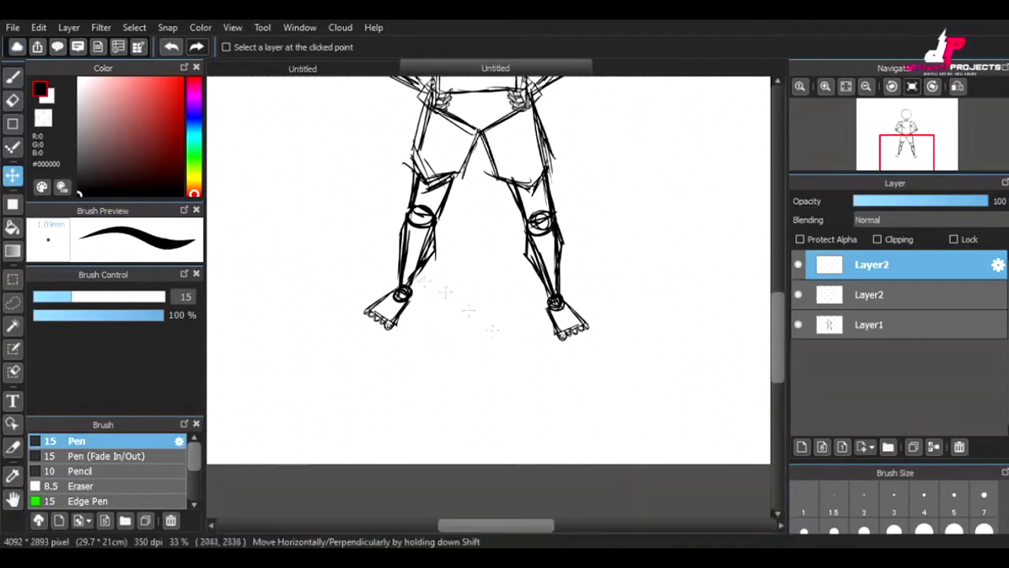
left_click(936, 446)
left_click(936, 446)
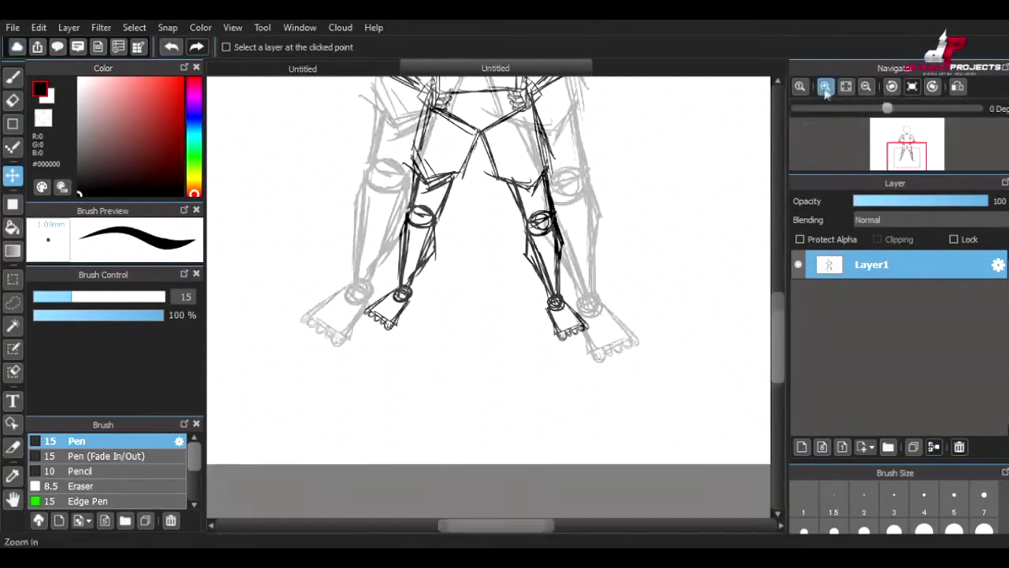
- Sketch a shoe outline around the right foot with the Pen, adding a curved toe cap beyond the toes
left_click(826, 87)
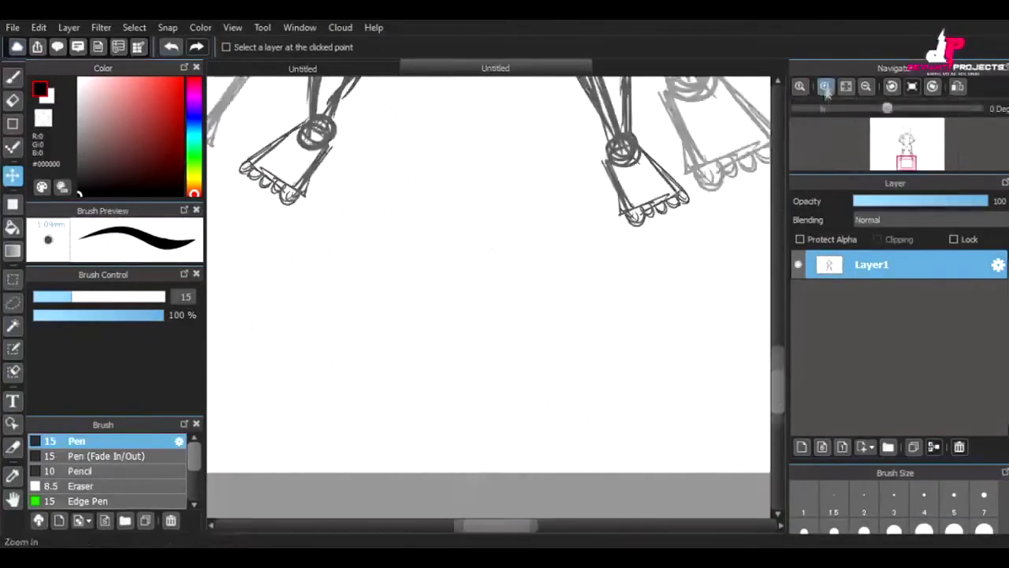
scroll(570, 349, "up", 5)
key("b")
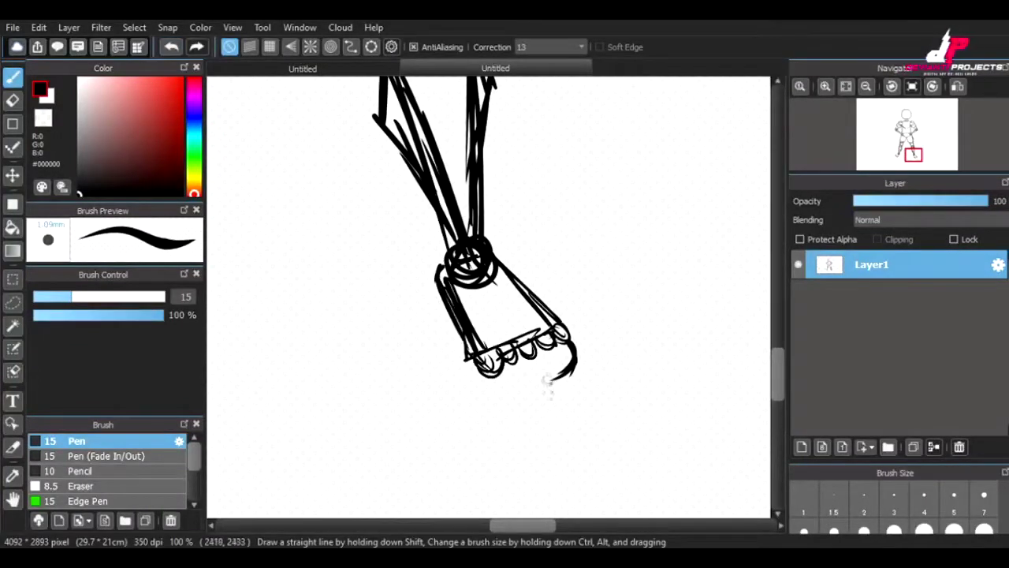
key("ctrl+Left")
key("ctrl+Left")
key("ctrl+Left")
key("ctrl+Left")
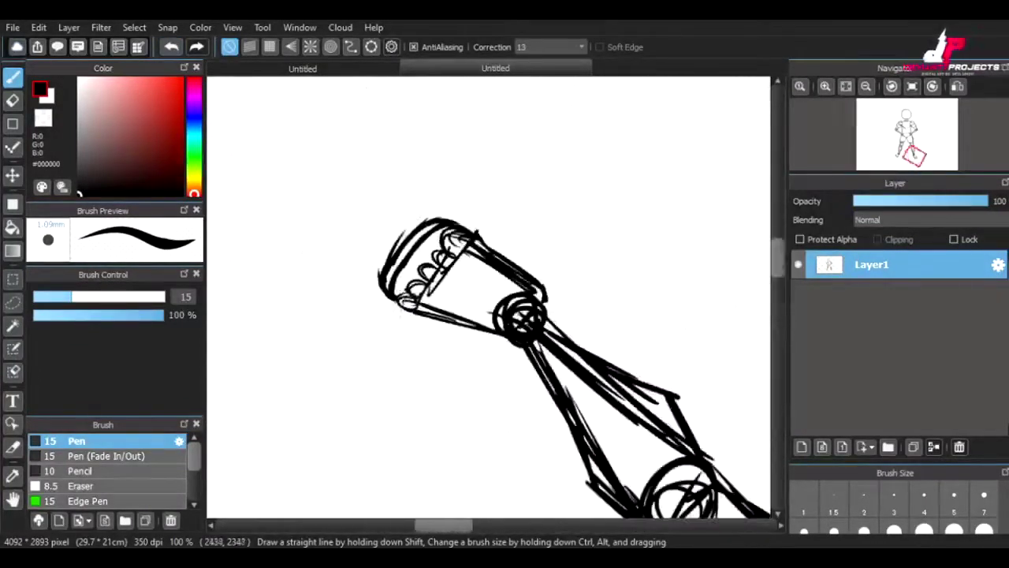
key("ctrl+Left")
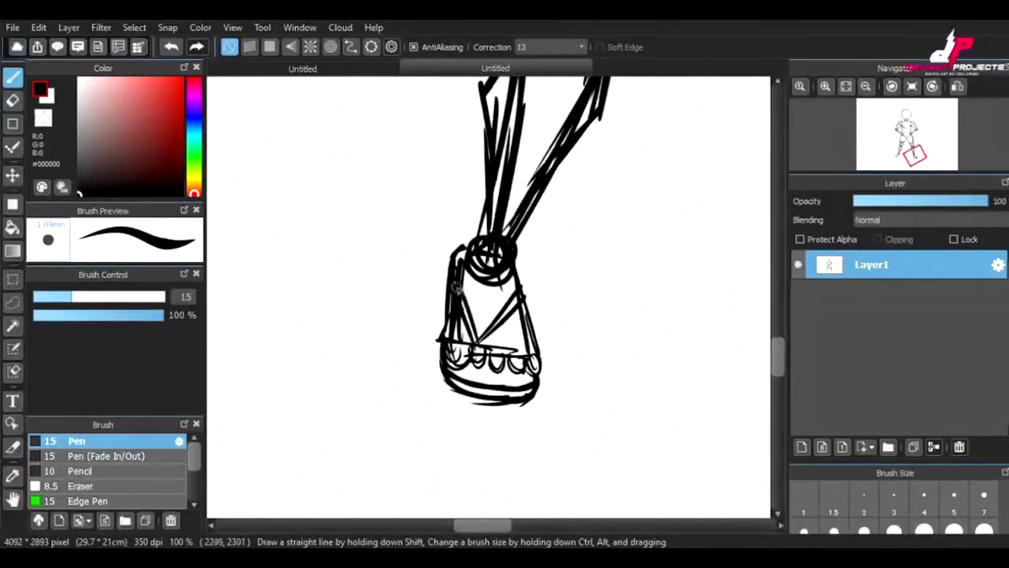
- Sketch a matching curved shoe toe around the left foot
key("ctrl+Left")
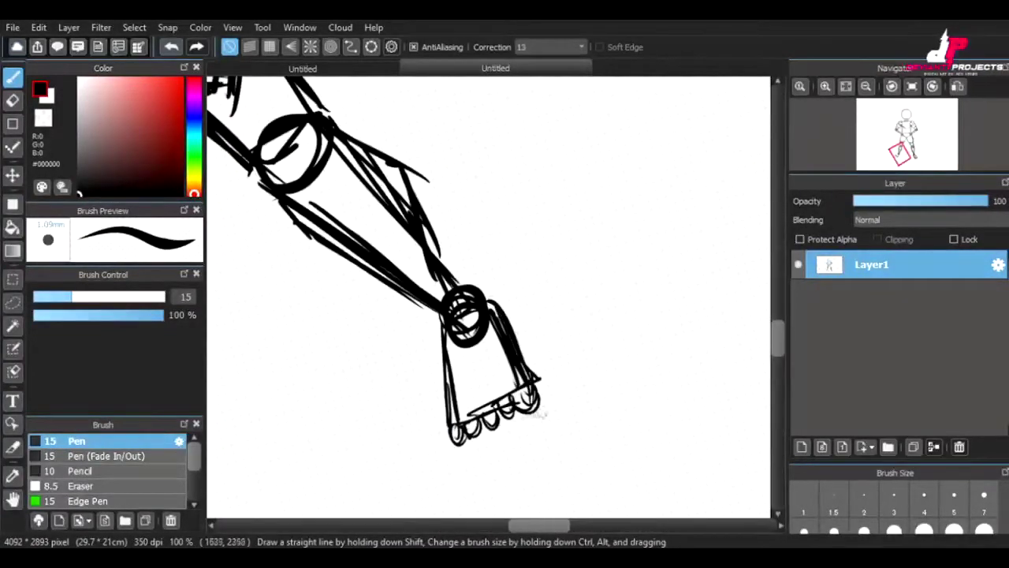
key("ctrl+Right")
key("ctrl+Right")
key("ctrl+Left")
key("ctrl+Left")
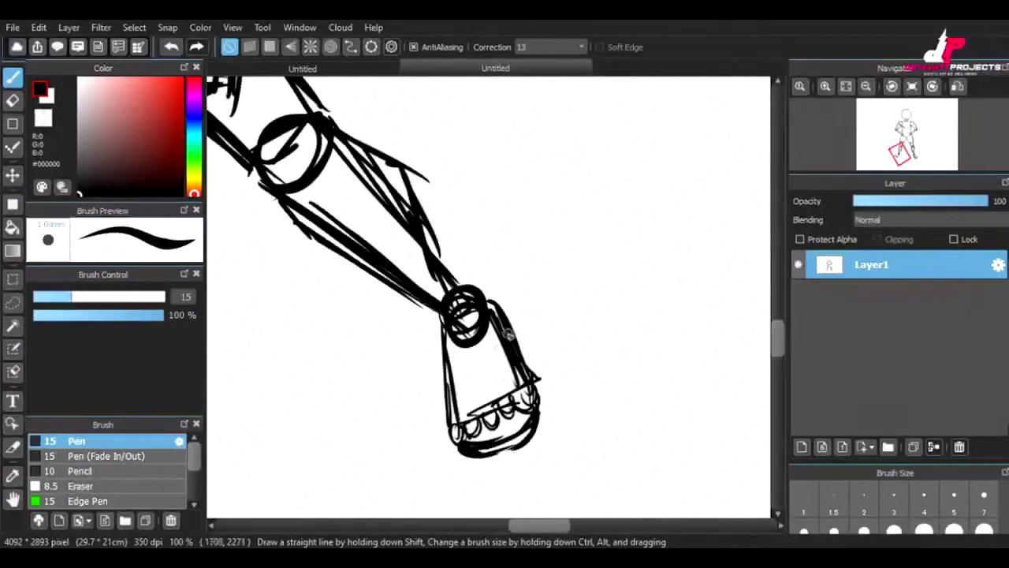
- Sketch the hair with a tall front quiff, the side hairline and both ears on the head circle
left_click(846, 86)
left_click(825, 86)
left_click(826, 86)
scroll(473, 237, "up", 2)
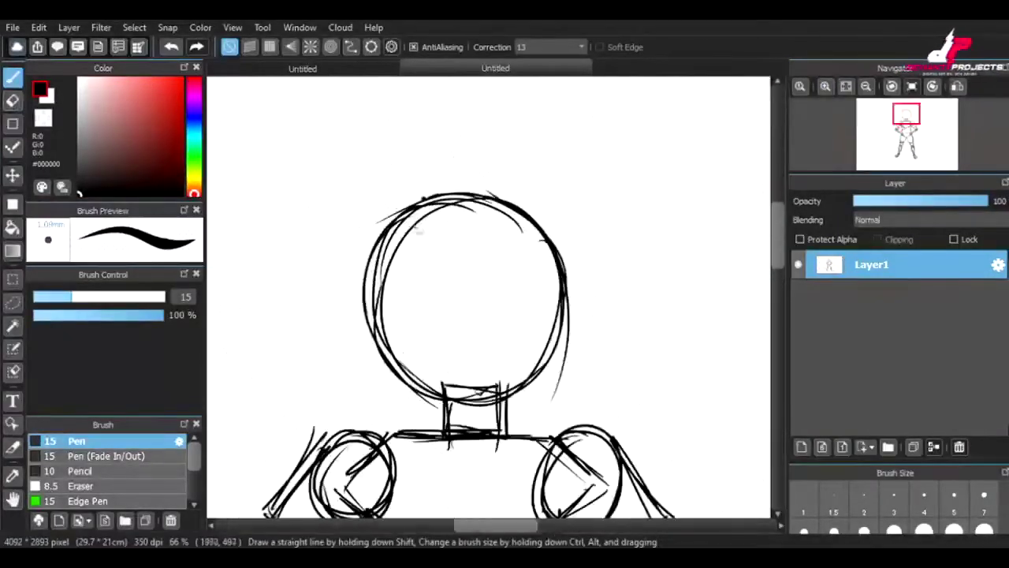
mouse_move(508, 201)
left_mouse_down()
mouse_move(438, 126)
mouse_move(398, 103)
mouse_move(383, 146)
left_mouse_up()
key("ctrl+z")
mouse_move(429, 117)
left_mouse_down()
mouse_move(392, 189)
mouse_move(505, 221)
left_mouse_up()
mouse_move(398, 205)
left_mouse_down()
mouse_move(409, 244)
mouse_move(376, 315)
left_mouse_up()
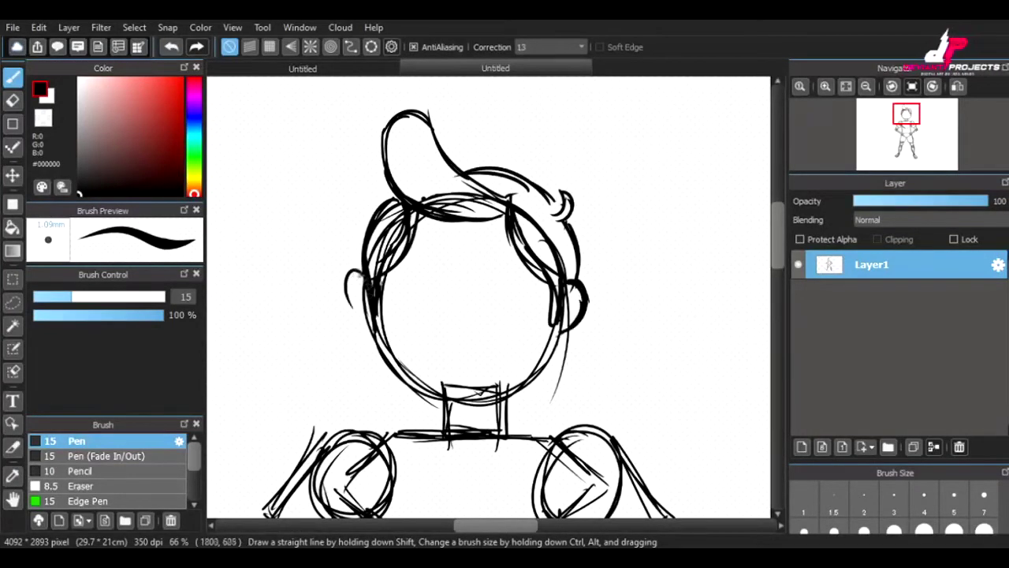
- Add a new layer above the sketch, lower Layer1's opacity to 49%, and make Layer2 active for inking
left_click(932, 87)
left_click(845, 87)
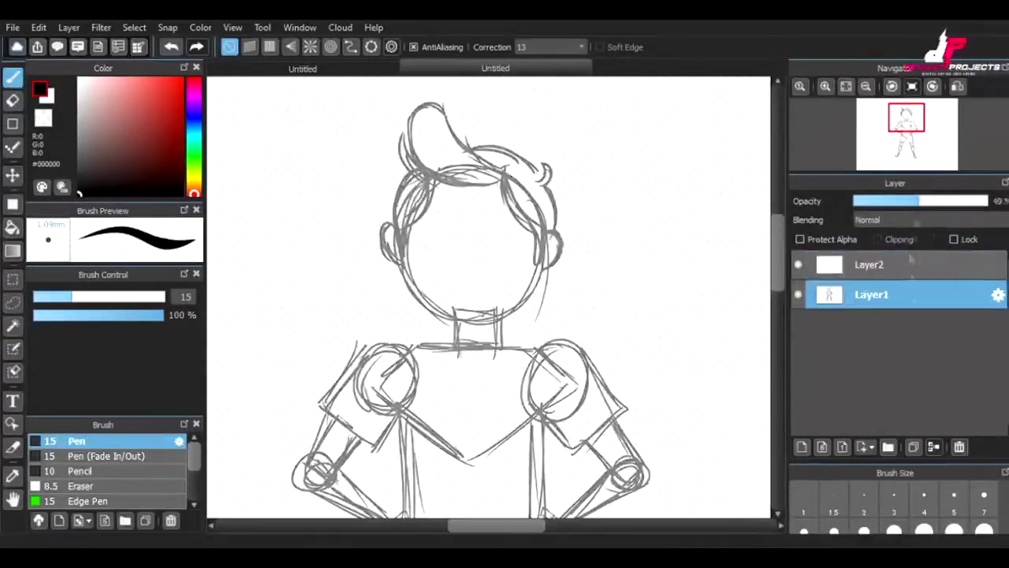
left_click(826, 86)
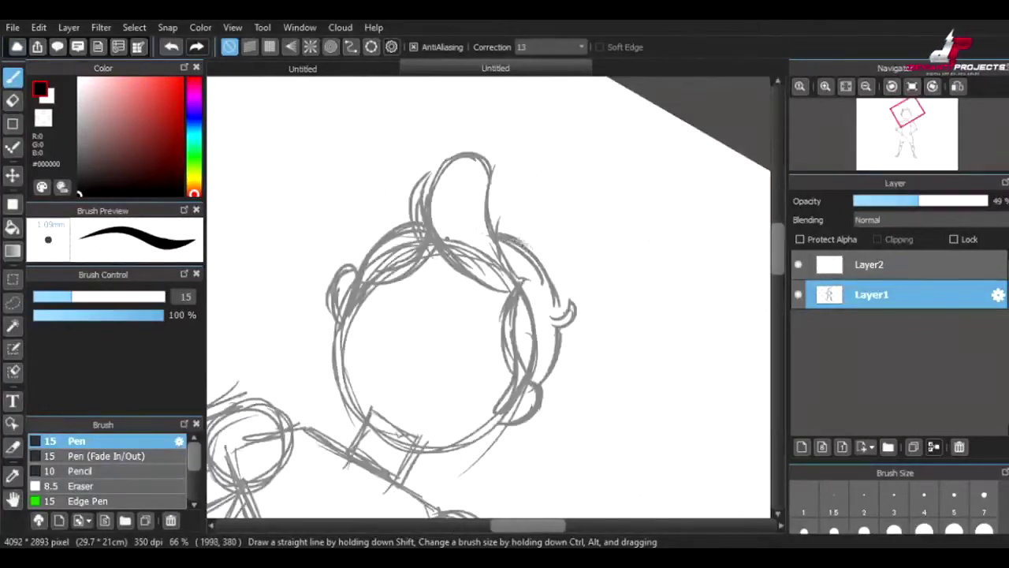
left_click(830, 276)
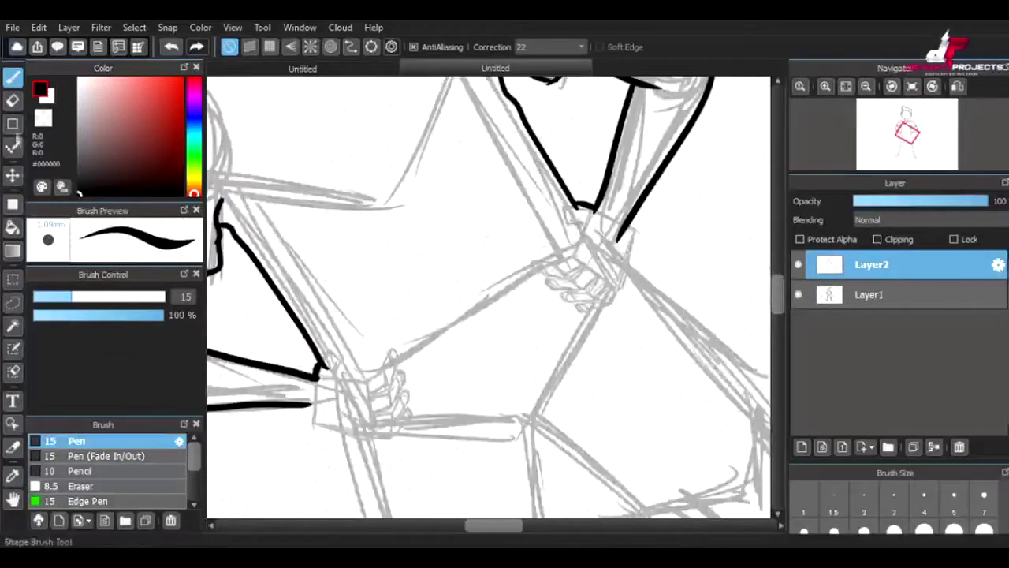
- Ink both hands and their fingers on the hips on Layer2, using the Pen at size 14
key("e")
key("b")
key("ctrl+z")
left_click_drag(597, 224, 542, 178)
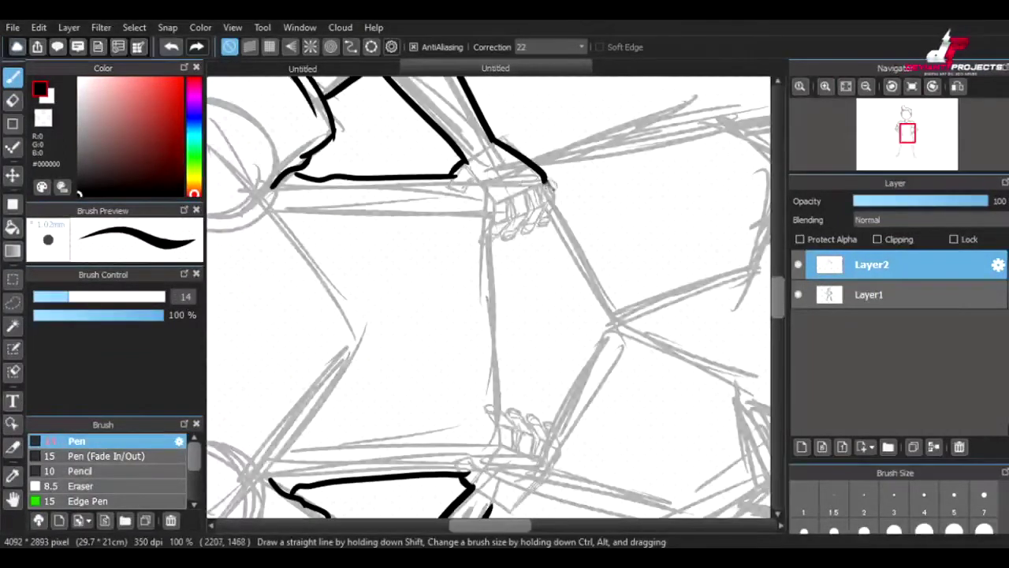
mouse_move(483, 237)
left_mouse_down()
mouse_move(505, 228)
mouse_move(473, 244)
mouse_move(505, 236)
mouse_move(536, 253)
left_mouse_up()
mouse_move(568, 214)
left_mouse_down()
mouse_move(301, 193)
mouse_move(444, 140)
mouse_move(528, 284)
left_mouse_up()
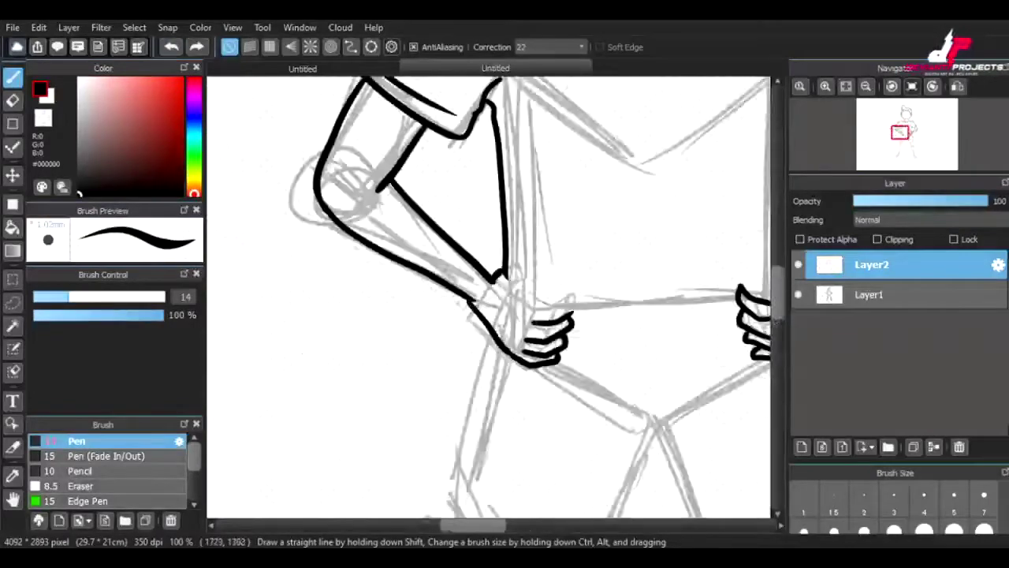
- Ink the shirt's curved bottom hem between the hands and the outlines of both shorts legs
left_click(845, 87)
left_click(845, 87)
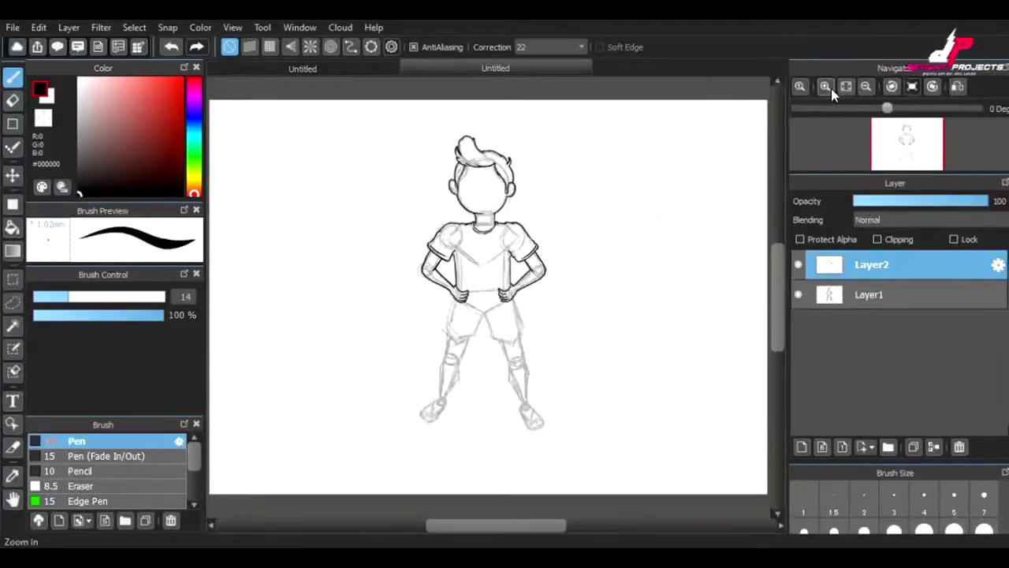
left_click(825, 87)
left_click(825, 87)
left_click_drag(445, 237, 460, 275)
left_click(845, 86)
left_click(172, 47)
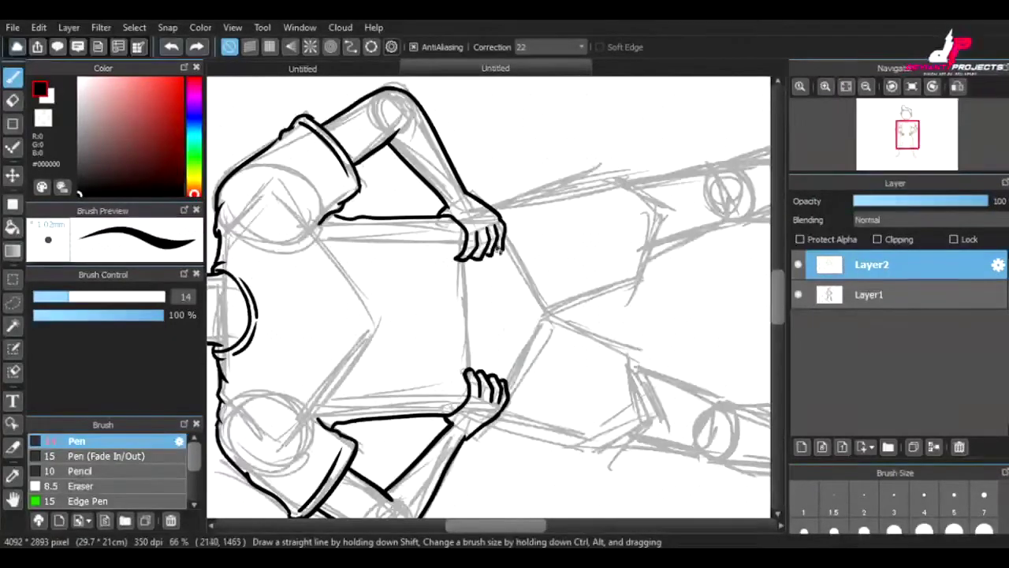
mouse_move(406, 309)
left_mouse_down()
mouse_move(536, 304)
mouse_move(599, 371)
left_mouse_up()
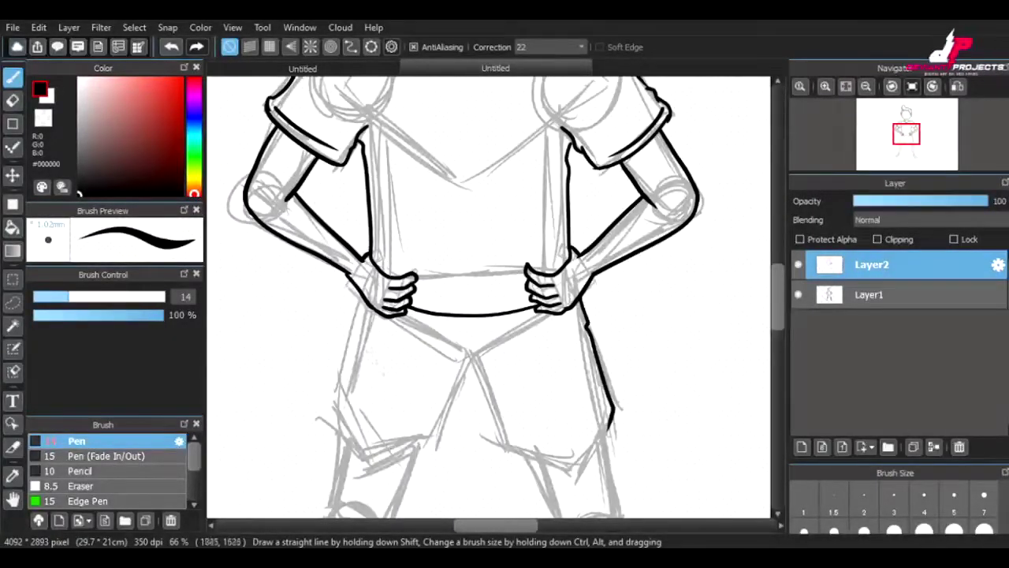
left_click_drag(300, 315, 299, 380)
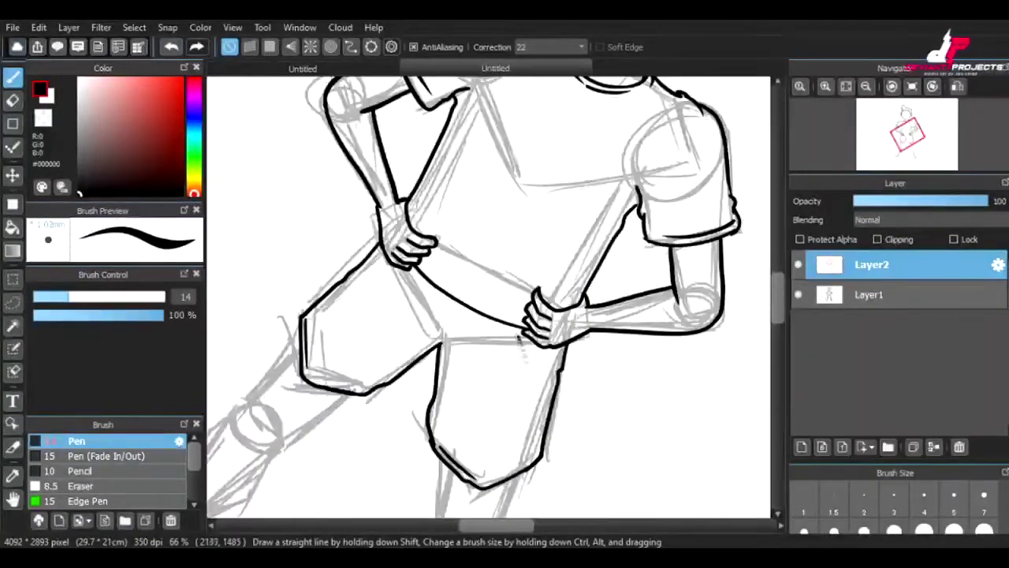
- Ink the outlines of the bare legs from the shorts down to the ankles
left_click(842, 88)
scroll(489, 374, "up", 5)
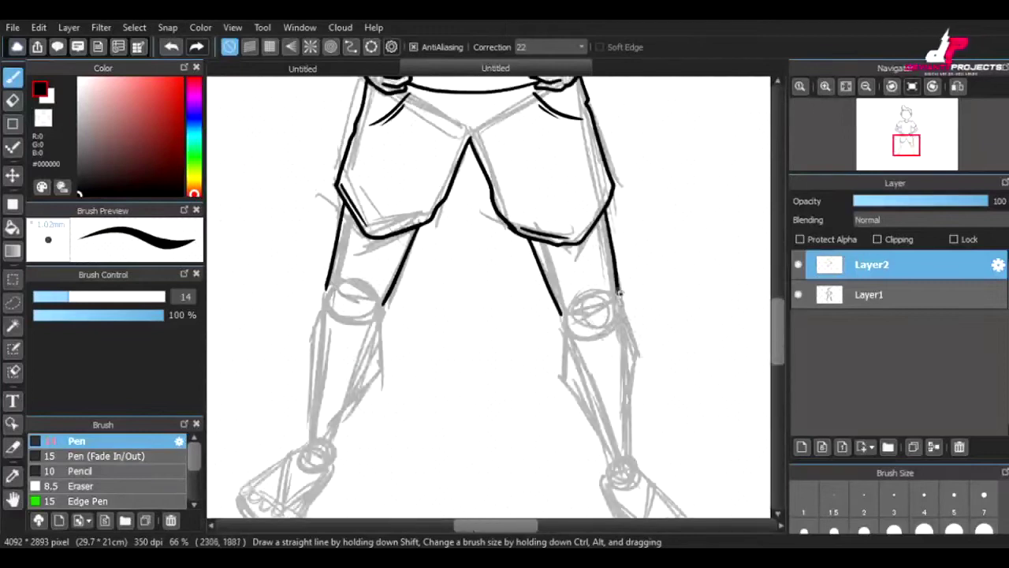
left_click_drag(562, 314, 608, 462)
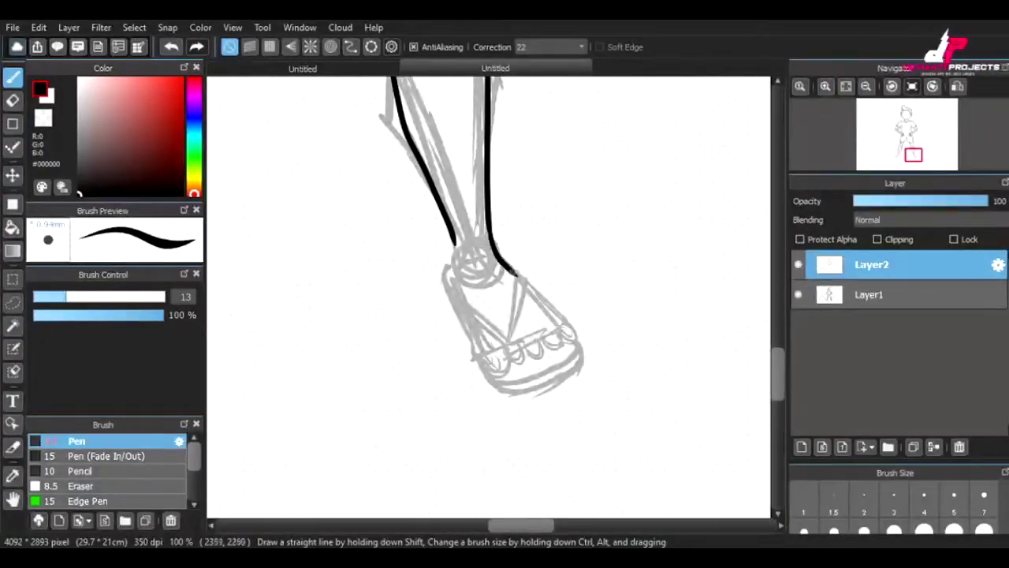
- Ink both shoes over the foot sketches with the Pen at size 13
left_click_drag(474, 352, 494, 356)
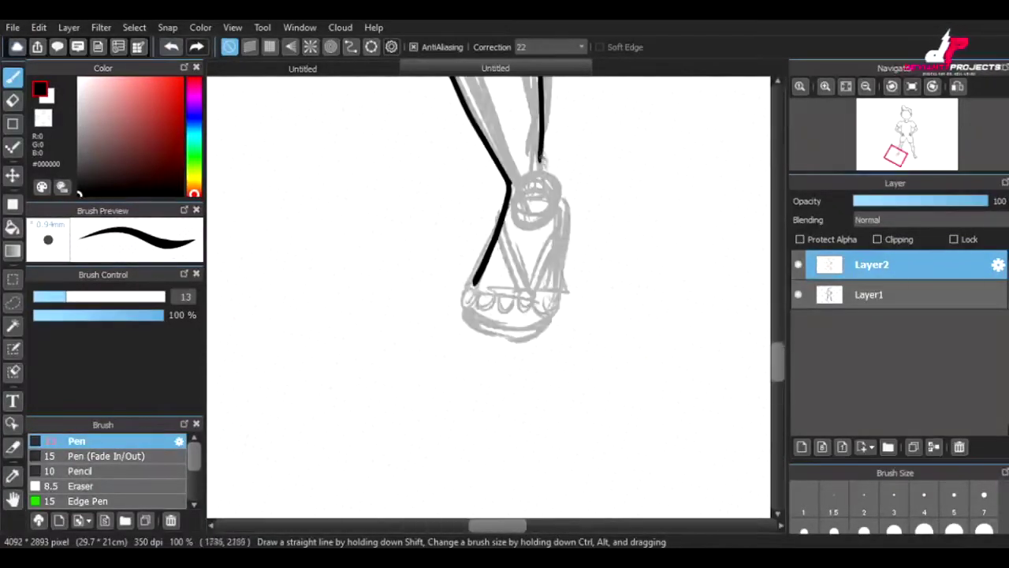
left_click_drag(557, 209, 551, 265)
left_click_drag(443, 309, 465, 313)
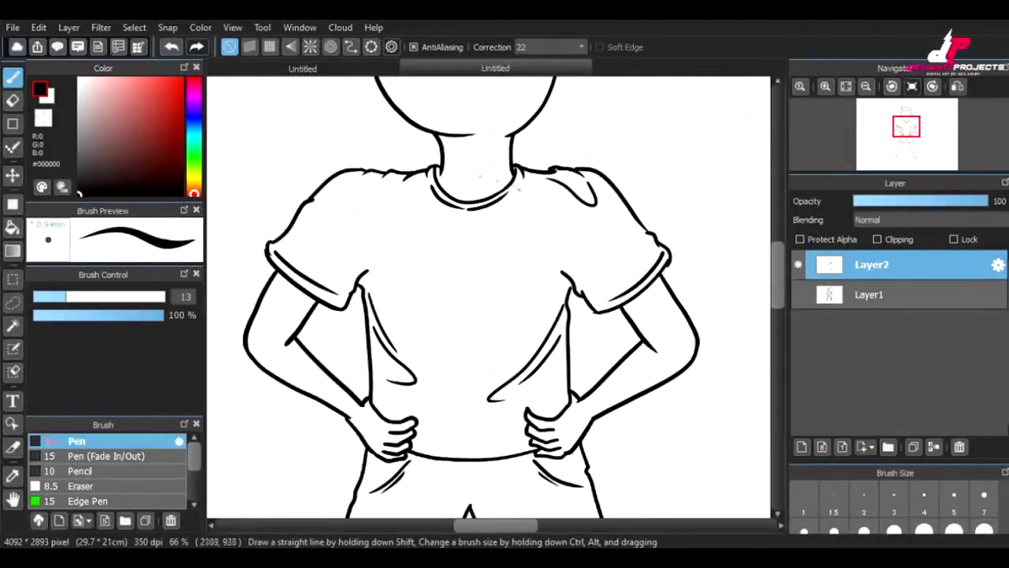
- Draw fabric fold lines on the shirt's sleeves, shoulders and chest
left_click_drag(298, 235, 325, 246)
left_click_drag(397, 189, 387, 214)
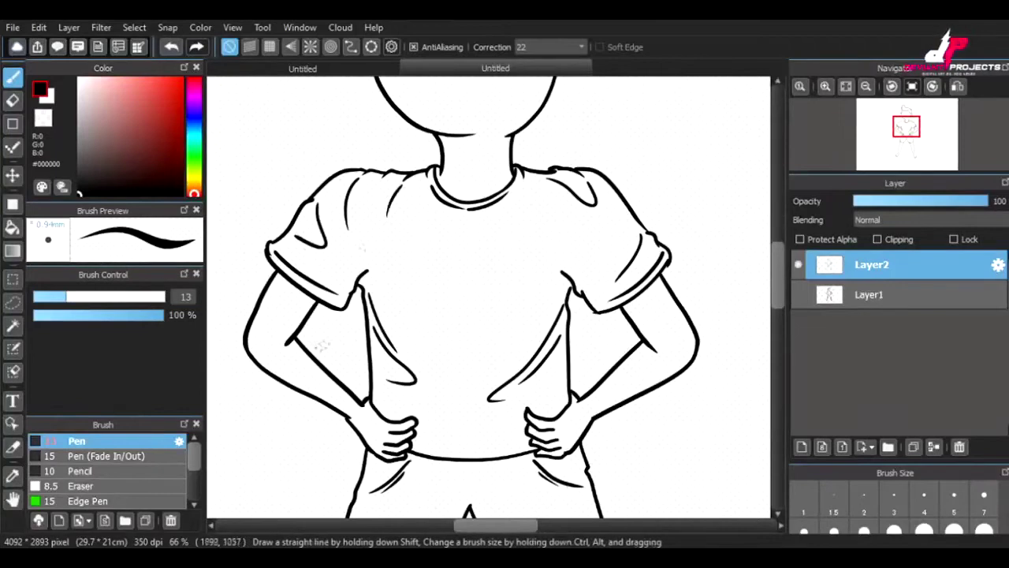
left_click_drag(499, 224, 459, 276)
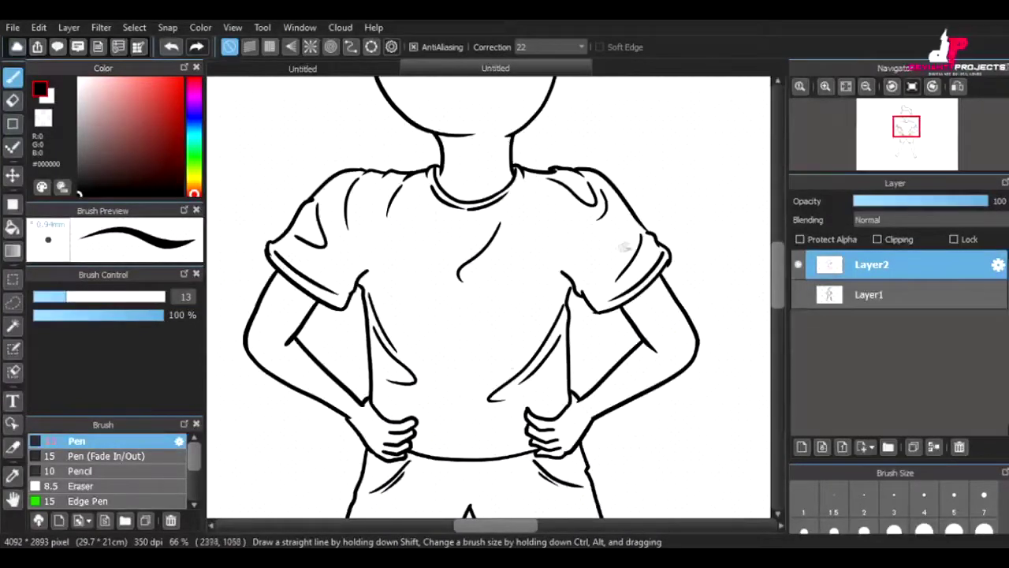
- Draw fabric fold lines on the right leg of the shorts
scroll(489, 300, "down", 5)
left_click_drag(517, 304, 495, 352)
left_click_drag(555, 191, 542, 273)
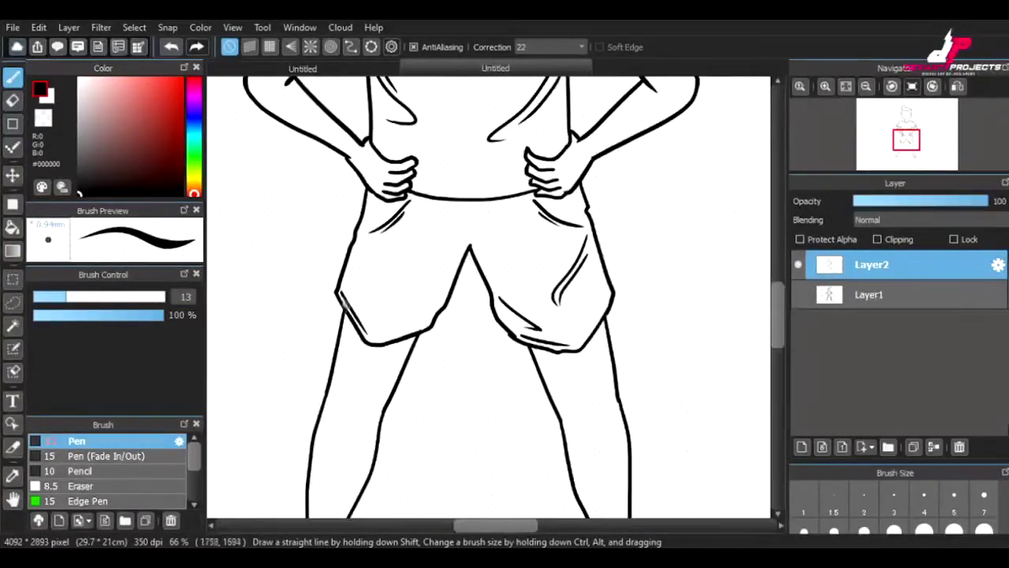
- Draw the remaining fabric fold lines on both legs of the shorts and around the crotch
left_click_drag(361, 265, 353, 303)
left_click_drag(568, 300, 557, 321)
left_click_drag(554, 242, 542, 282)
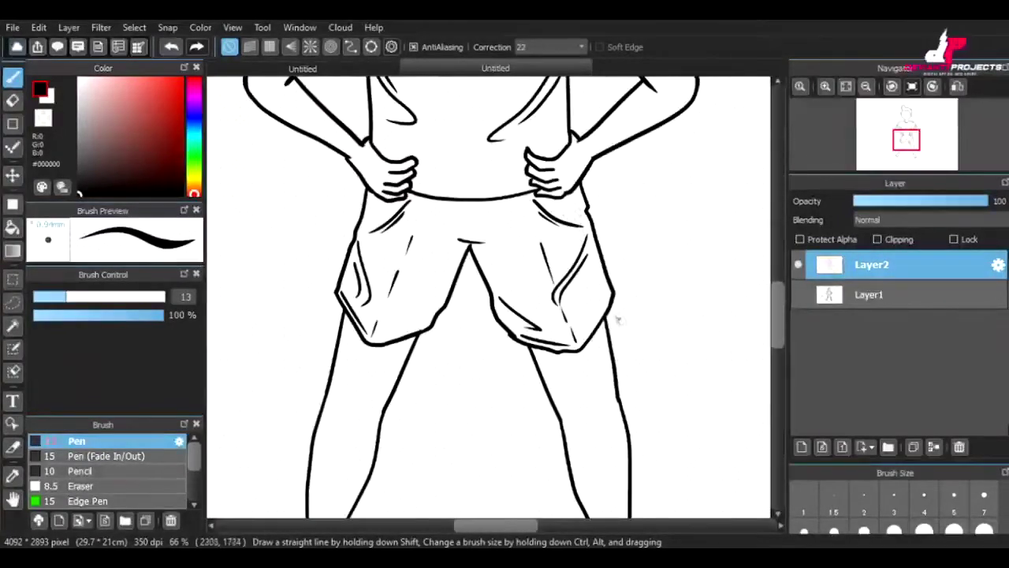
left_click_drag(779, 308, 779, 352)
left_click(845, 86)
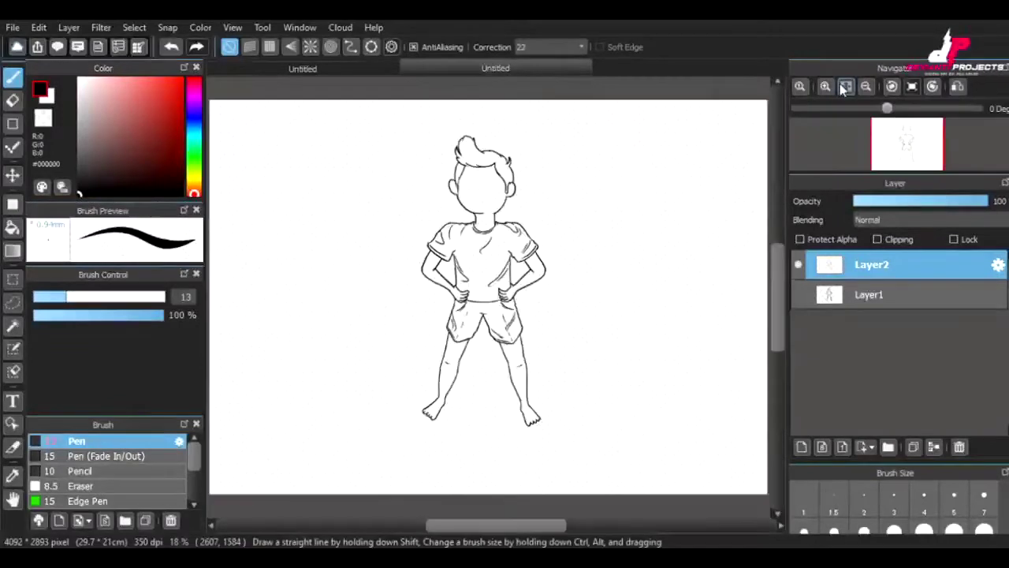
- Add a new layer between the construction sketch and the line art layer
left_click(826, 86)
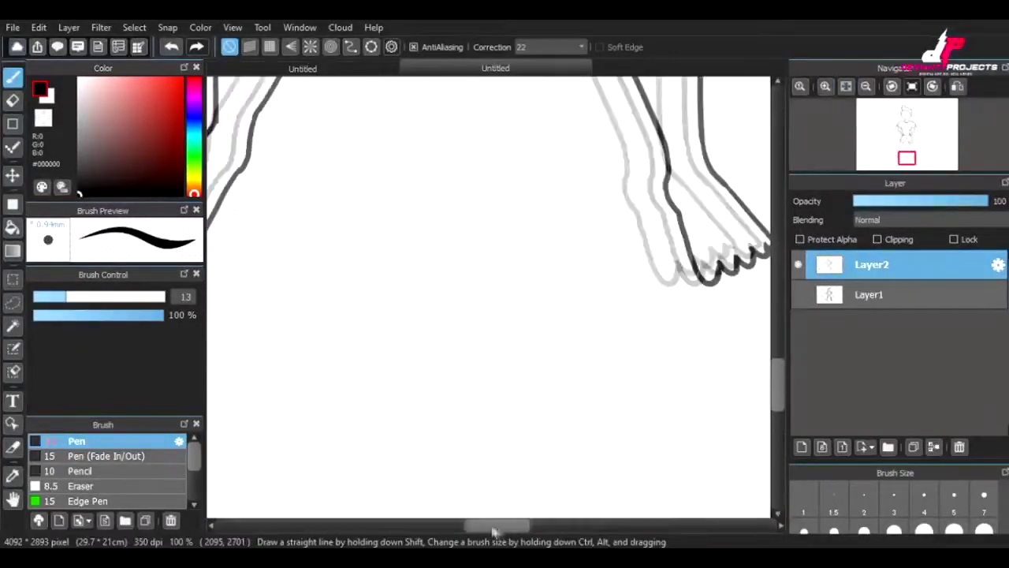
left_click(872, 294)
left_click(801, 446)
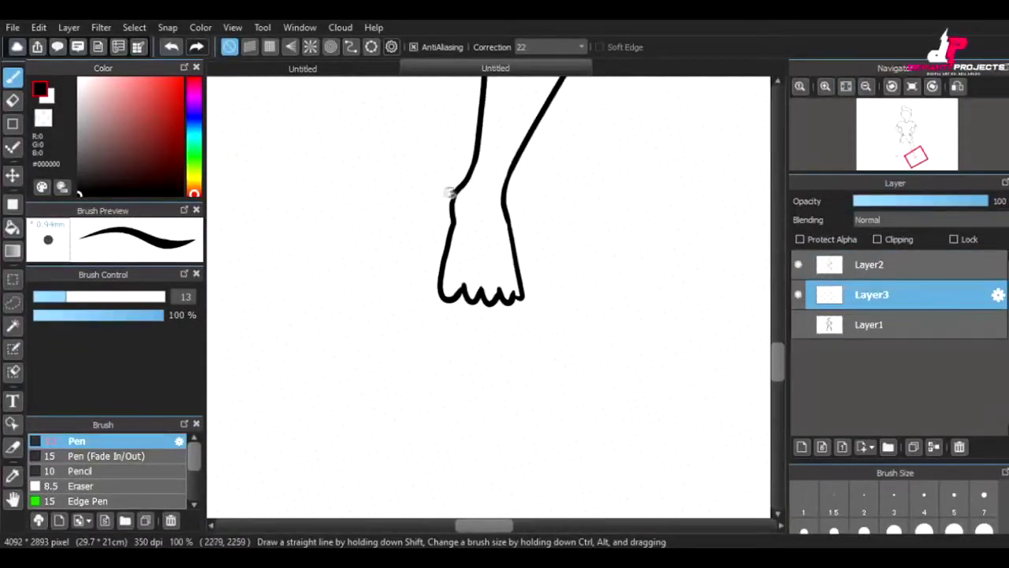
- Draw a flip-flop around the boy's left foot on the new layer and erase the foot lines crossing its straps
left_click_drag(497, 315, 432, 315)
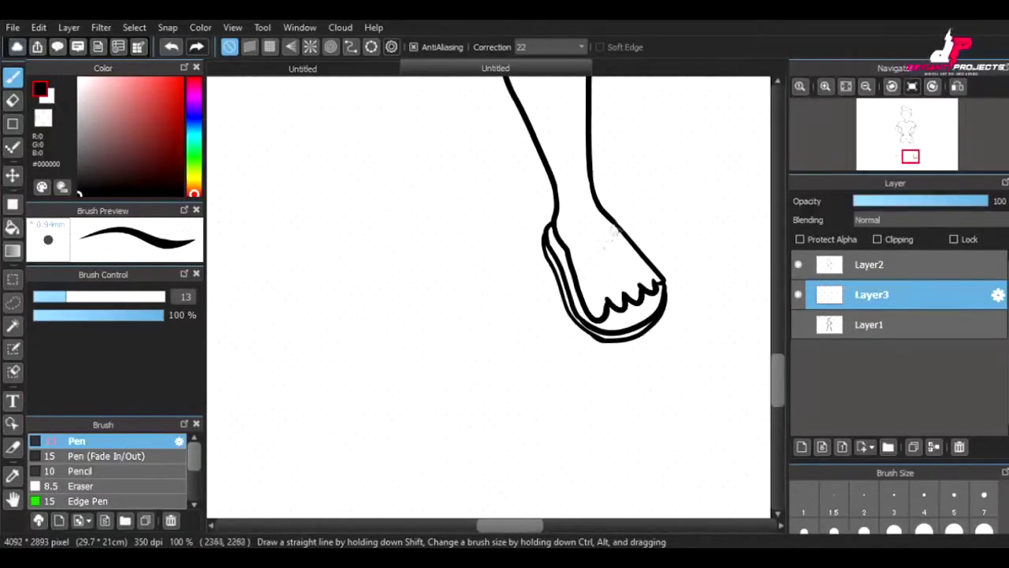
left_click(849, 272)
left_click(844, 290)
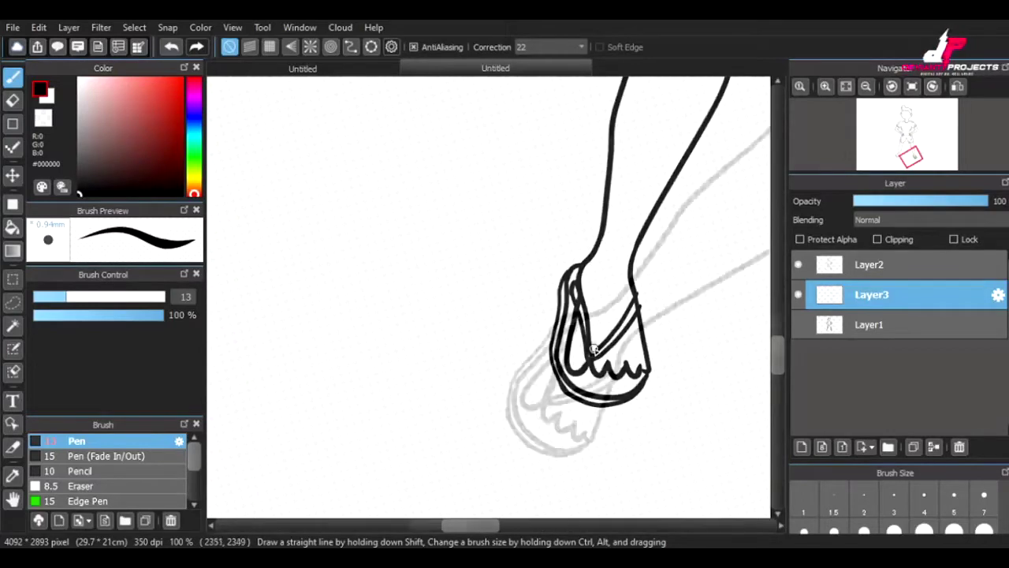
left_click(845, 86)
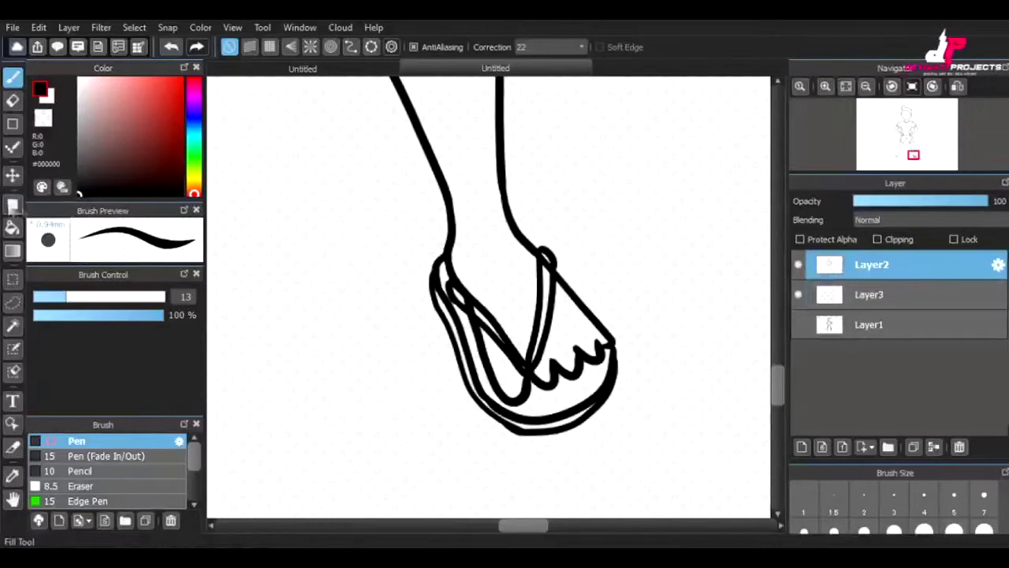
key("e")
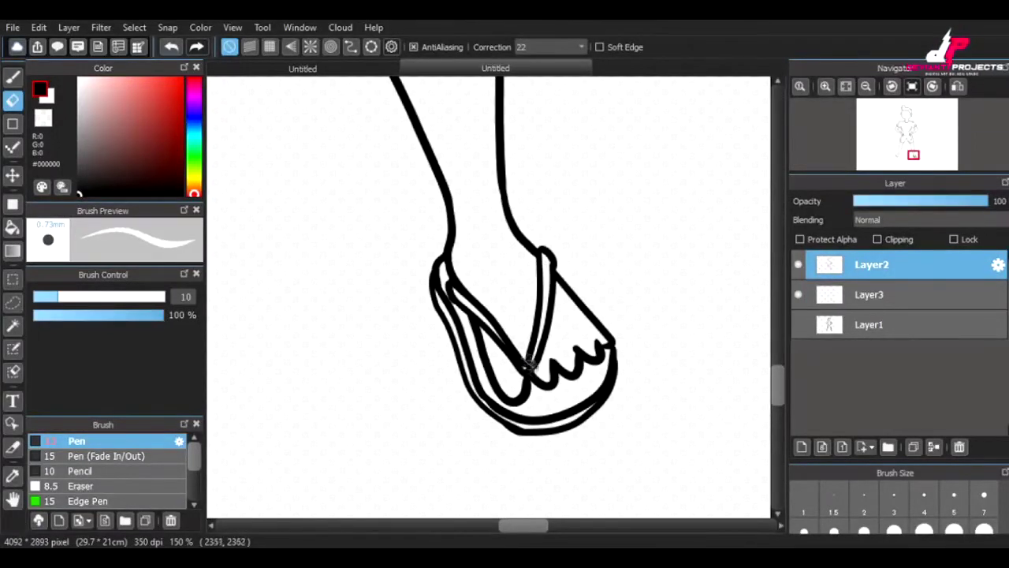
- Duplicate the flip-flop layer and flip the copy horizontally
left_click(869, 294)
left_click(913, 446)
key("ctrl+t")
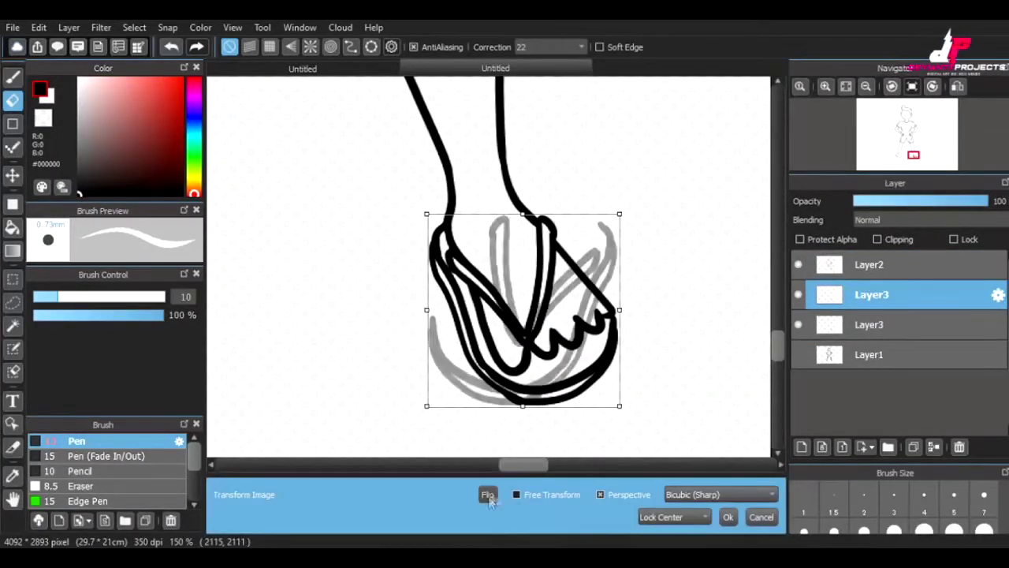
left_click(488, 495)
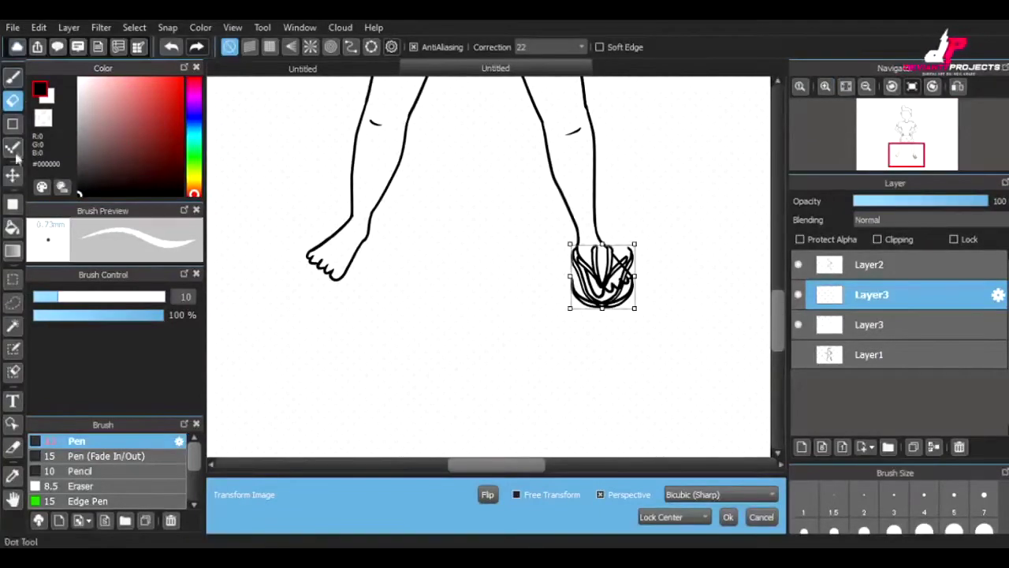
- Move the mirrored flip-flop onto the boy's other foot and rotate it to match the foot's angle
left_click(12, 176)
left_click_drag(551, 293, 343, 264)
key("ctrl+t")
left_click_drag(306, 219, 313, 281)
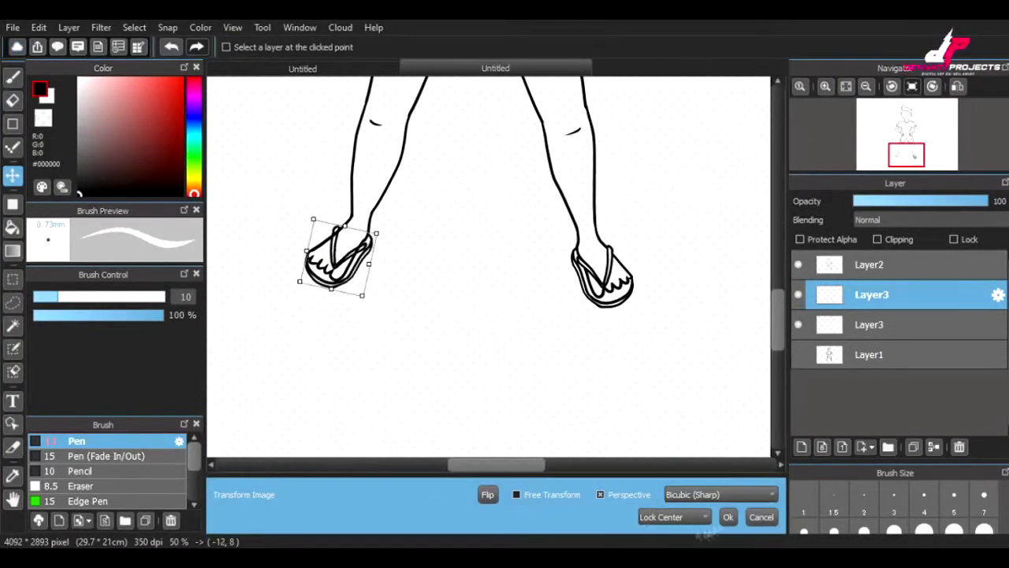
left_click(728, 516)
- Erase the foot lines that cross the mirrored flip-flop's straps on Layer2
scroll(728, 525, "up", 3)
left_click(871, 264)
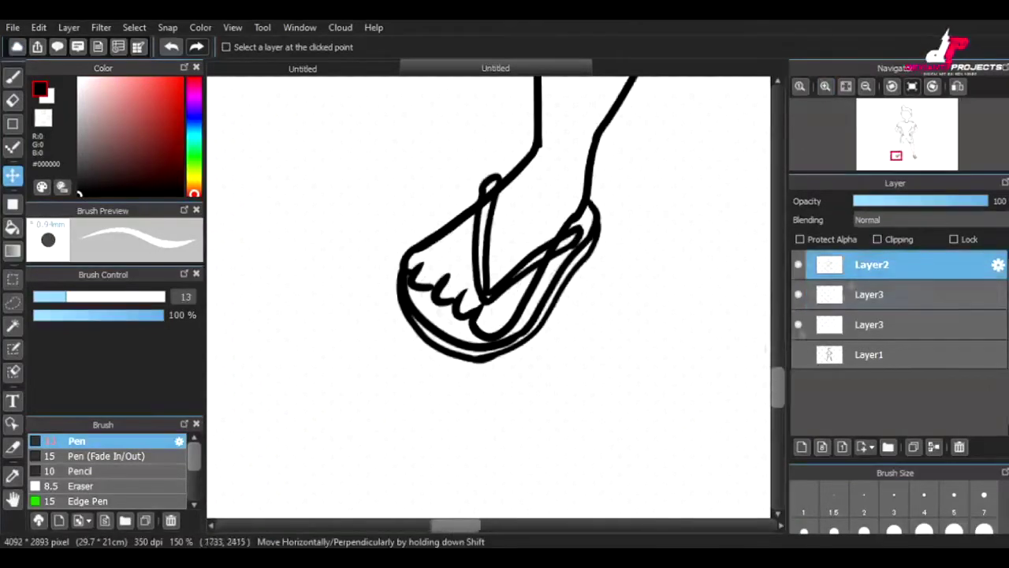
key("e")
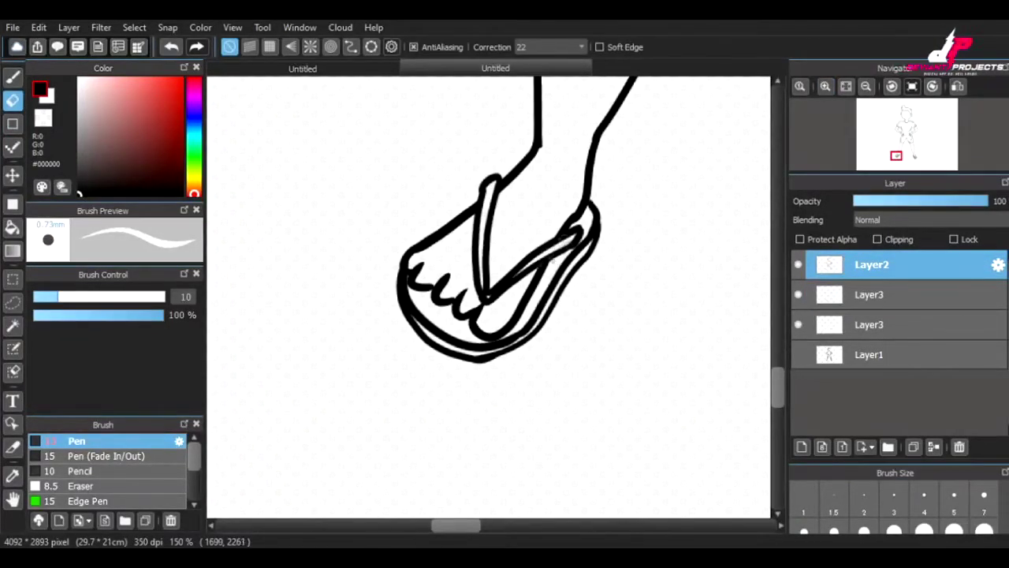
- Merge the line art layer and both flip-flop layers into one layer
left_click(844, 85)
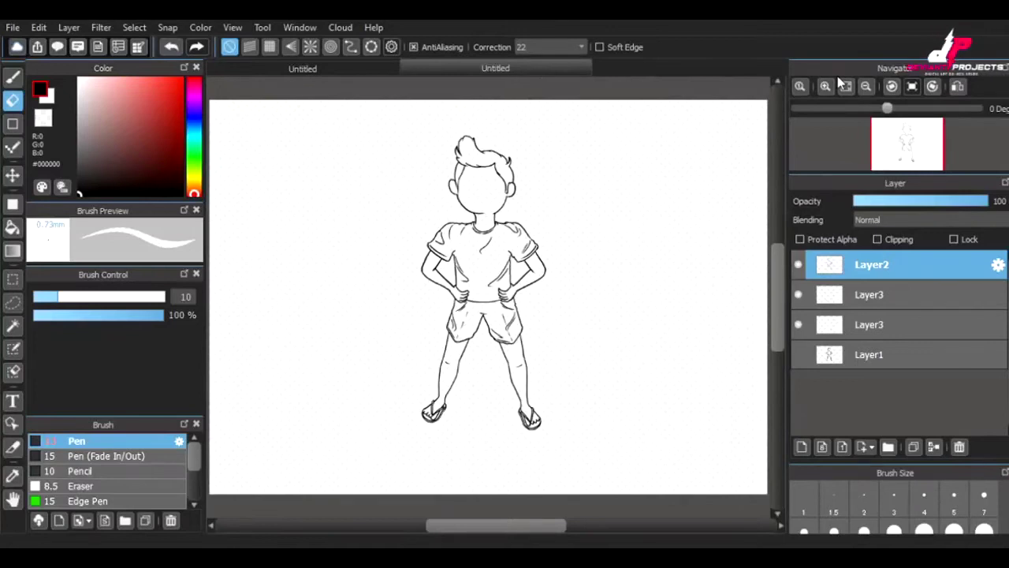
left_click(825, 86)
left_click(934, 447)
left_click(933, 446)
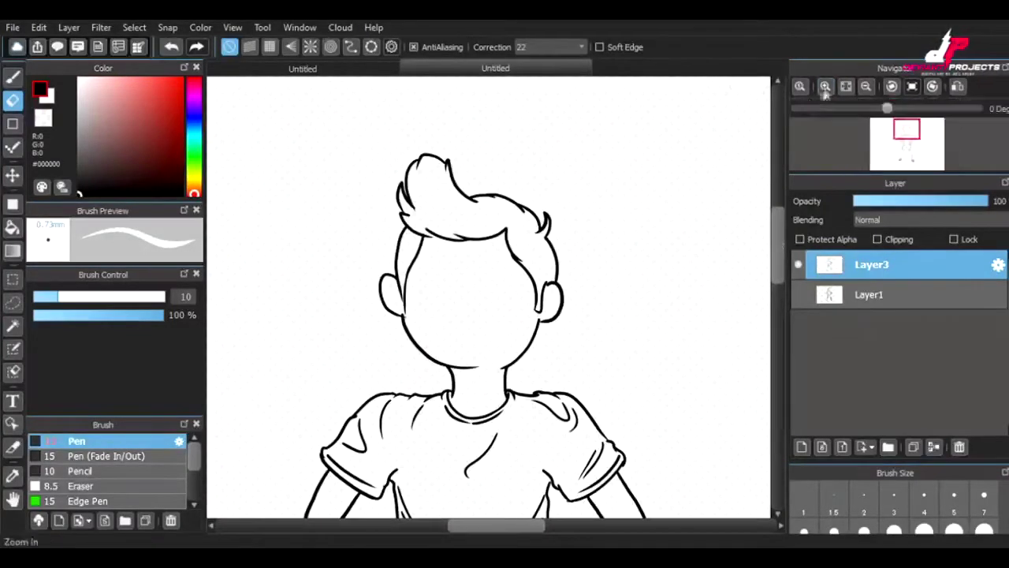
- Set the Pen size to 8.9 and draw the inner fold lines inside both ears
left_click(826, 86)
left_click(826, 86)
key("b")
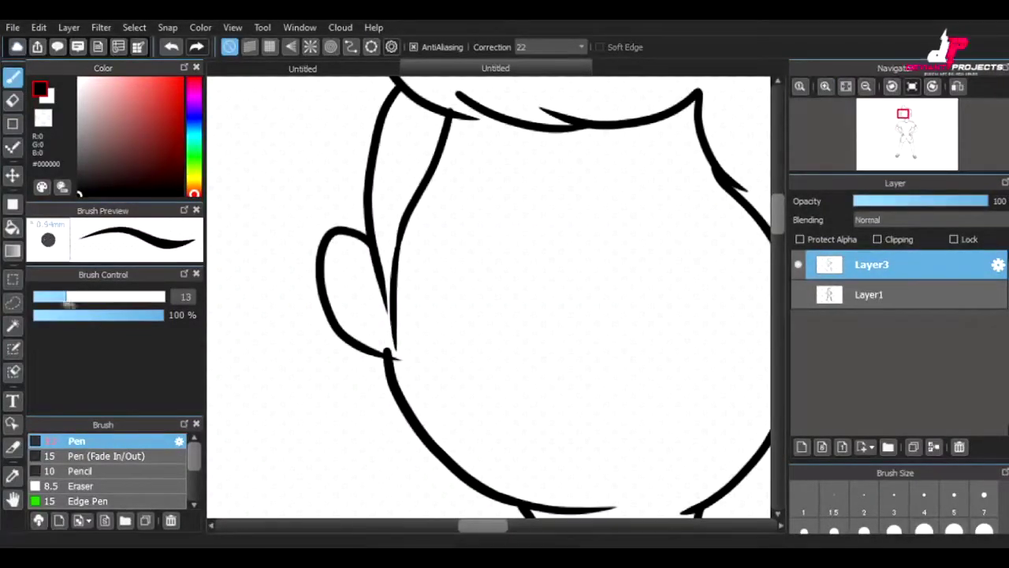
left_click_drag(69, 305, 55, 304)
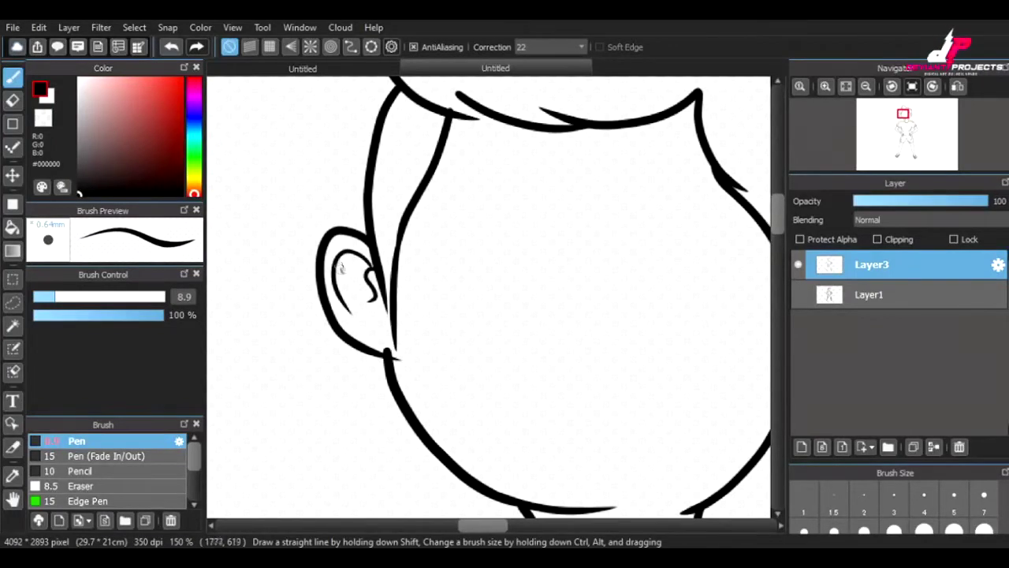
scroll(415, 475, "right", 4)
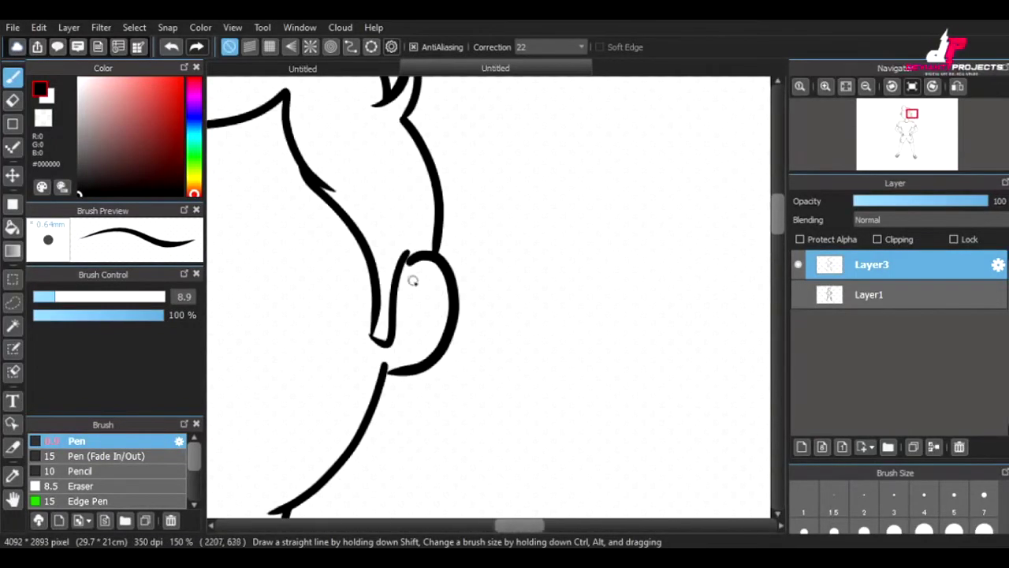
left_click_drag(412, 279, 413, 342)
scroll(430, 298, "down", 5)
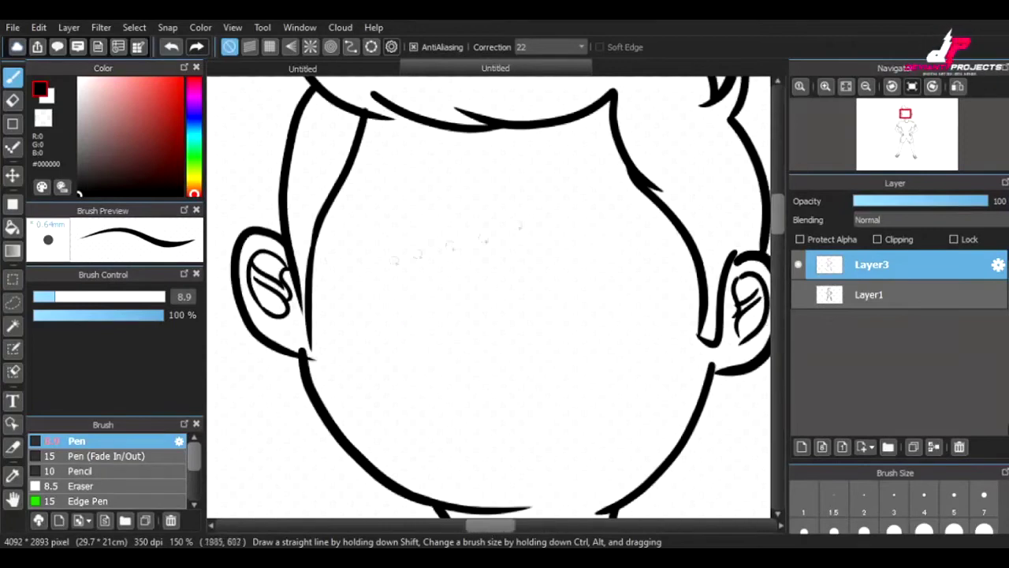
- Add a new layer above the line art, make the construction sketch on Layer1 visible and select that layer
key("ctrl+shift+n")
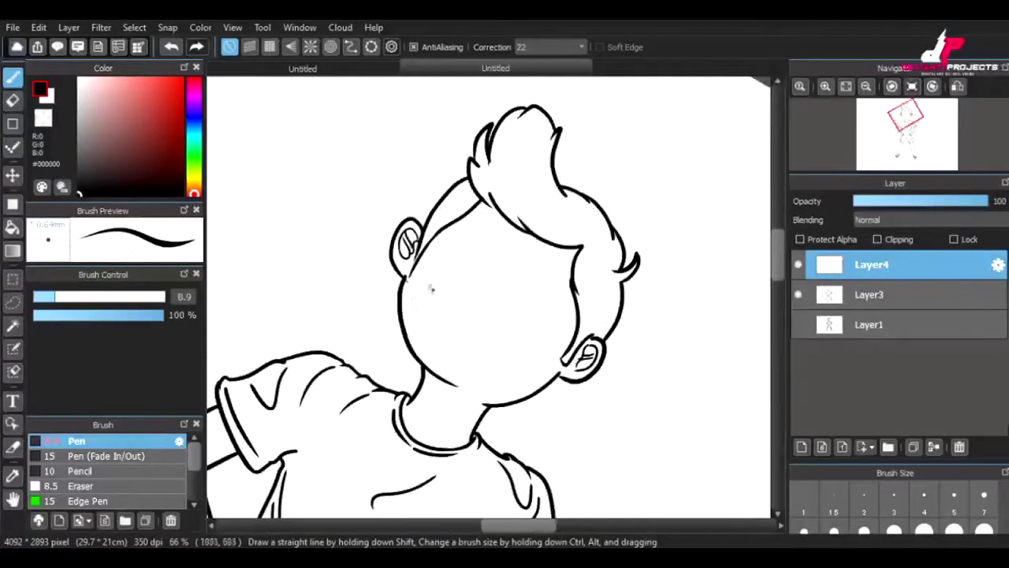
key("ctrl+alt+0")
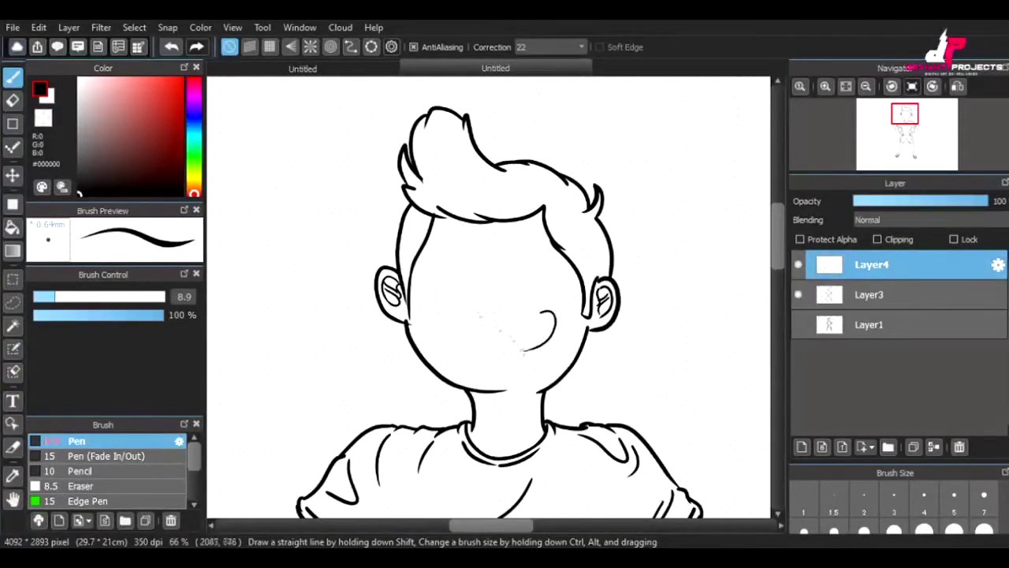
left_click(797, 324)
left_click(871, 324)
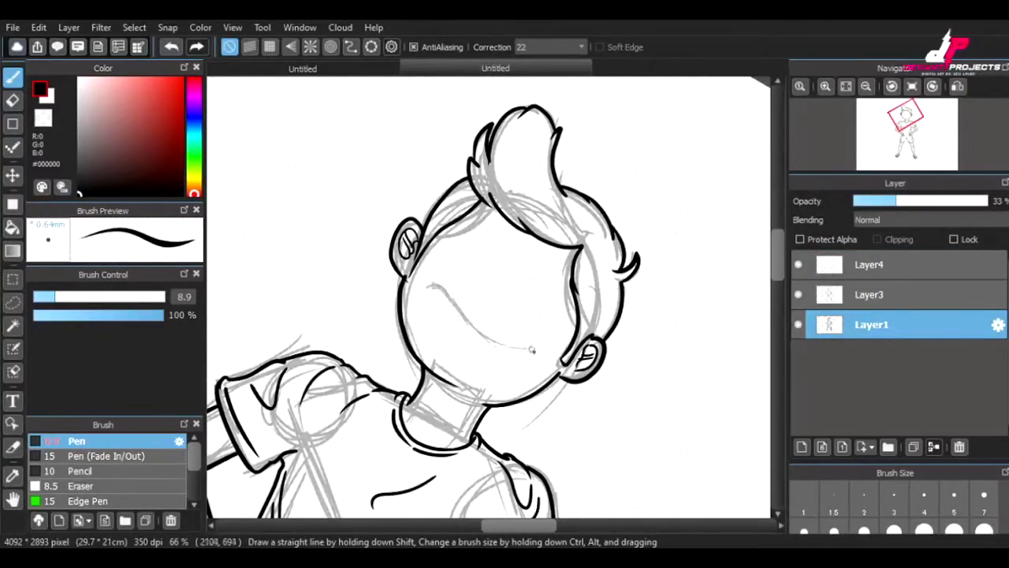
- Sketch a wide smiling mouth and a small round nose on the face in Layer1
key("ctrl+alt+0")
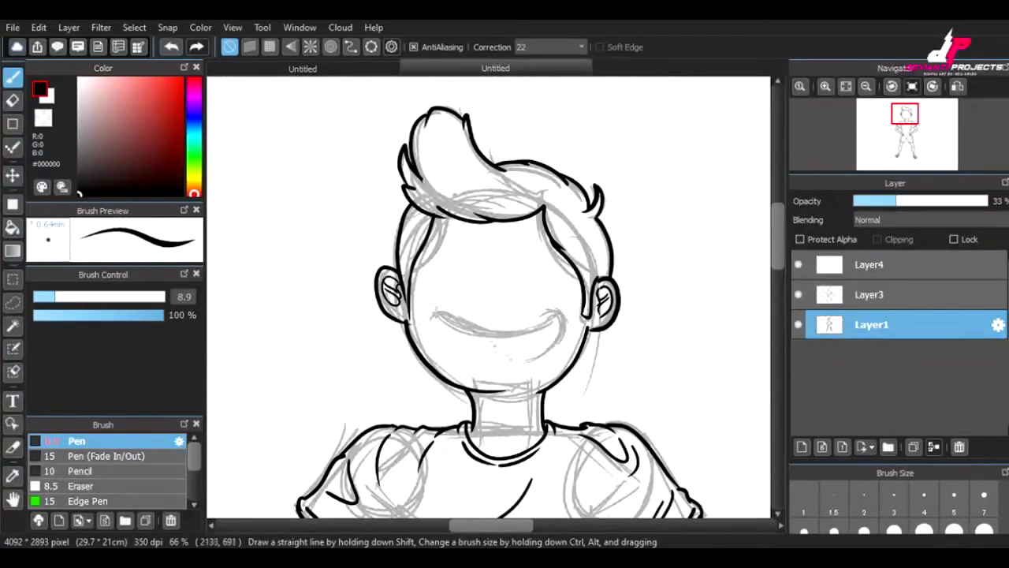
key("ctrl+alt+Right")
mouse_move(432, 268)
left_mouse_down()
mouse_move(443, 346)
mouse_move(473, 377)
left_mouse_up()
key("ctrl+alt+0")
left_click_drag(492, 299, 484, 291)
key("ctrl+alt+Left")
left_click_drag(527, 256, 530, 264)
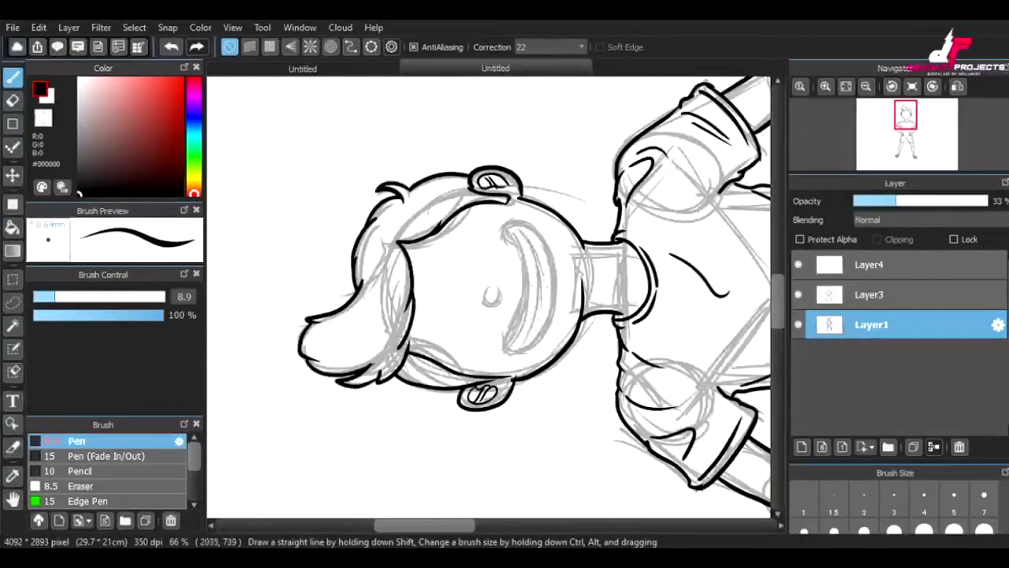
- Sketch the eyes with pupils and the arched eyebrows above the nose
key("ctrl+alt+0")
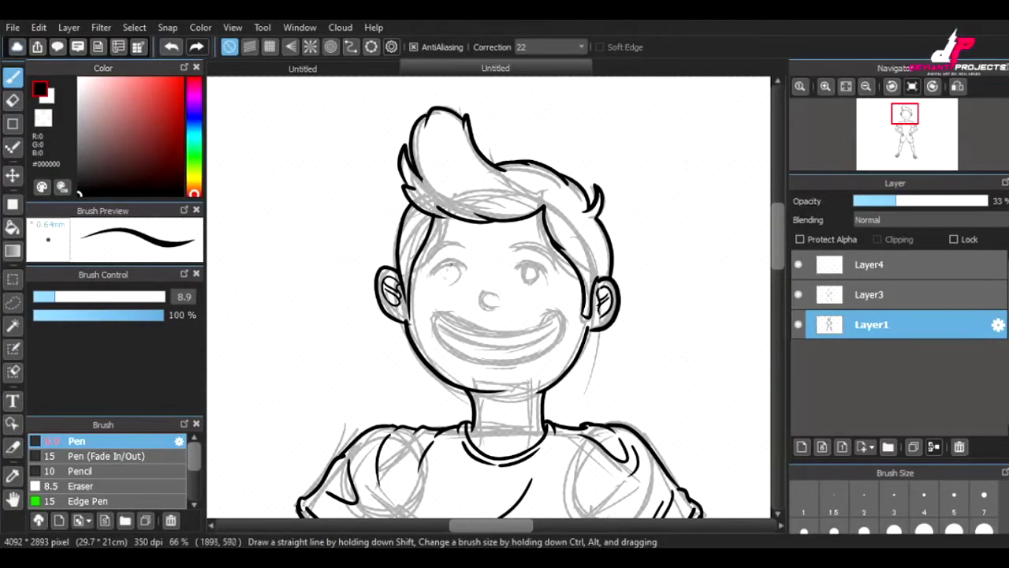
key("ctrl+alt+Left")
key("ctrl+alt+0")
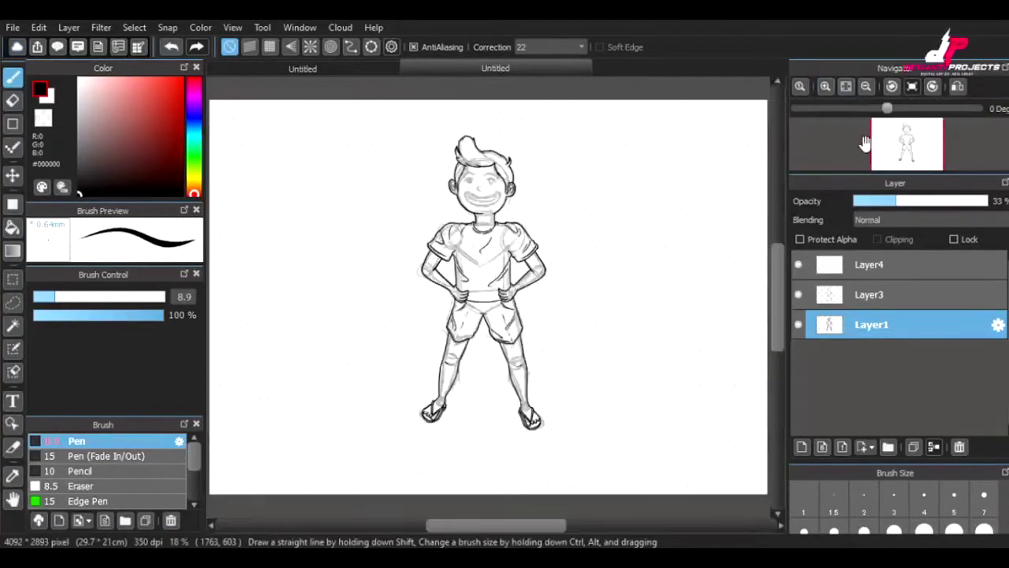
- Ink the two rounded corners of the smile on Layer4 with the Pen at size 8.9
left_click(871, 264)
key("ctrl+plus")
key("ctrl+plus")
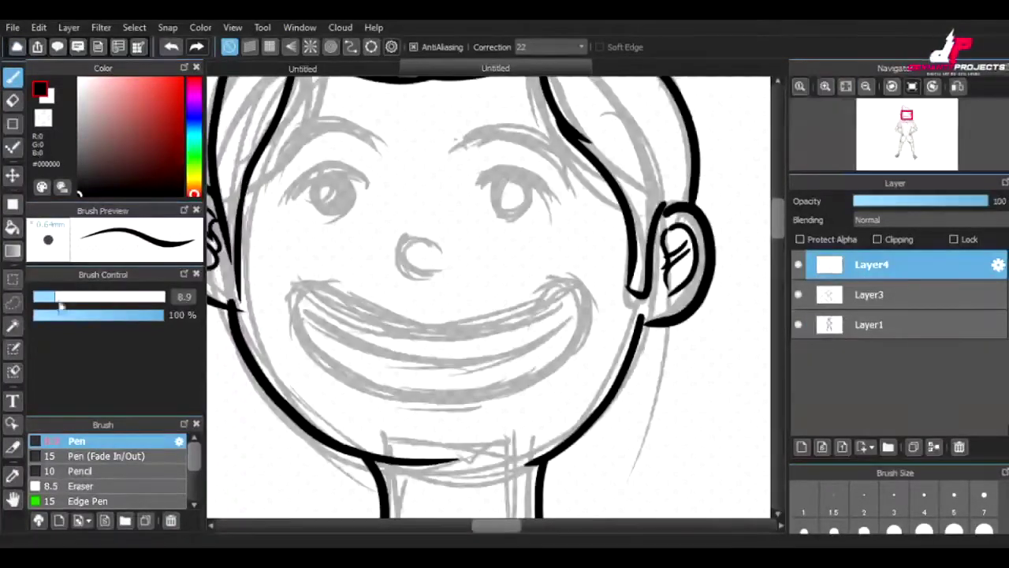
key("ctrl+alt+Left")
key("ctrl+alt+0")
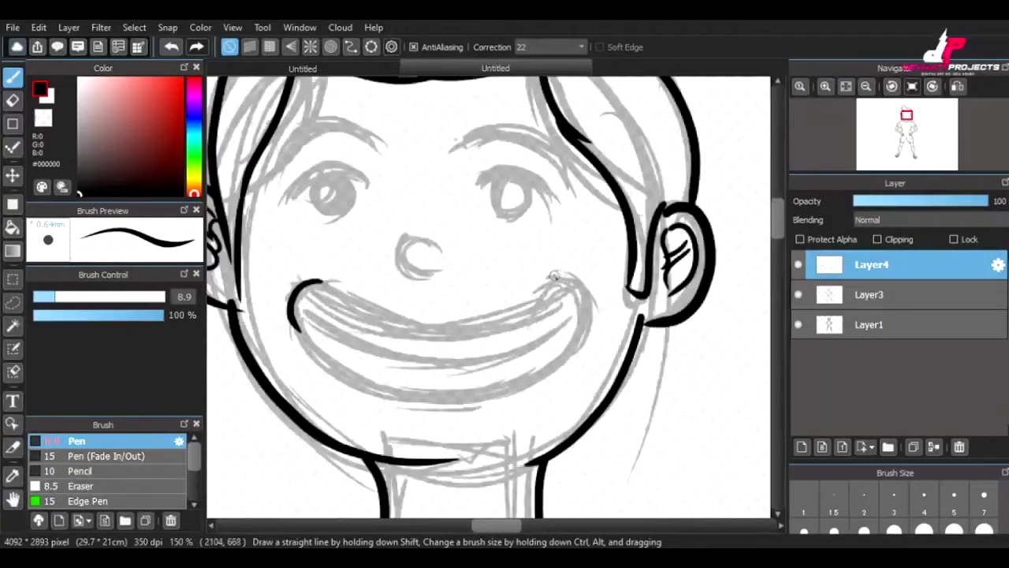
key("ctrl+alt+Left")
key("ctrl+alt+Left")
key("ctrl+alt+Left")
left_click_drag(512, 194, 595, 335)
left_click_drag(595, 303, 524, 481)
key("ctrl+alt+0")
key("ctrl+alt+Left")
key("ctrl+alt+Left")
key("ctrl+alt+Left")
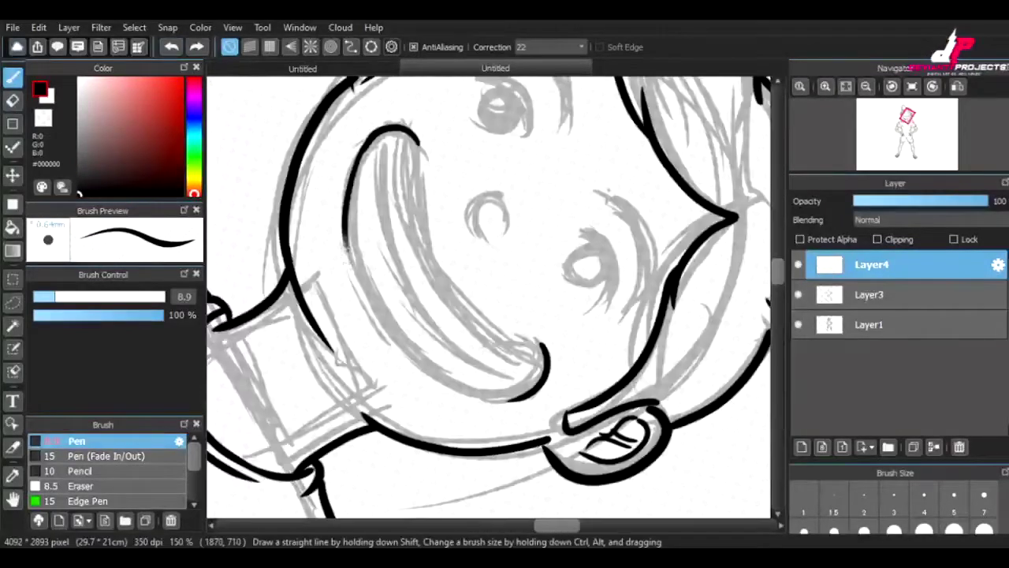
- Ink the upper edge of the smile from one mouth corner to the other
key("ctrl+alt+Left")
key("ctrl+alt+Right")
key("ctrl+alt+Right")
key("ctrl+alt+Left")
key("ctrl+alt+Left")
left_click_drag(477, 224, 482, 474)
key("ctrl+z")
left_click_drag(466, 223, 505, 351)
key("ctrl+alt+Right")
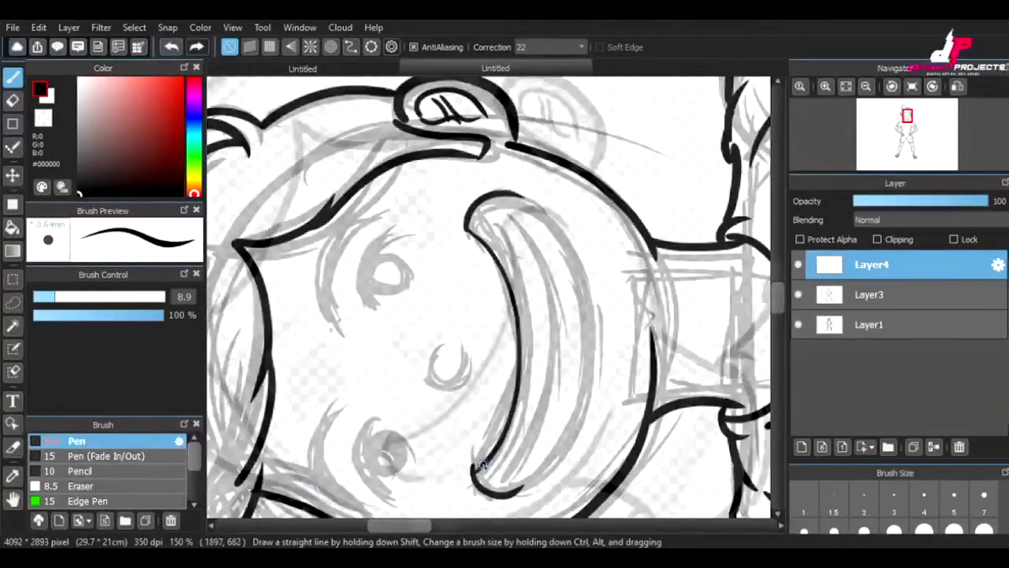
- Ink the lower edge of the smile to close the mouth outline
key("ctrl+alt+Right")
key("ctrl+alt+Right")
left_click_drag(379, 134, 351, 276)
key("ctrl+z")
key("ctrl+alt+Right")
key("ctrl+alt+Right")
key("ctrl+alt+Left")
key("ctrl+alt+Left")
key("ctrl+alt+Left")
- Ink the inner curve running through the middle of the mouth from corner to corner
left_click_drag(426, 209, 450, 359)
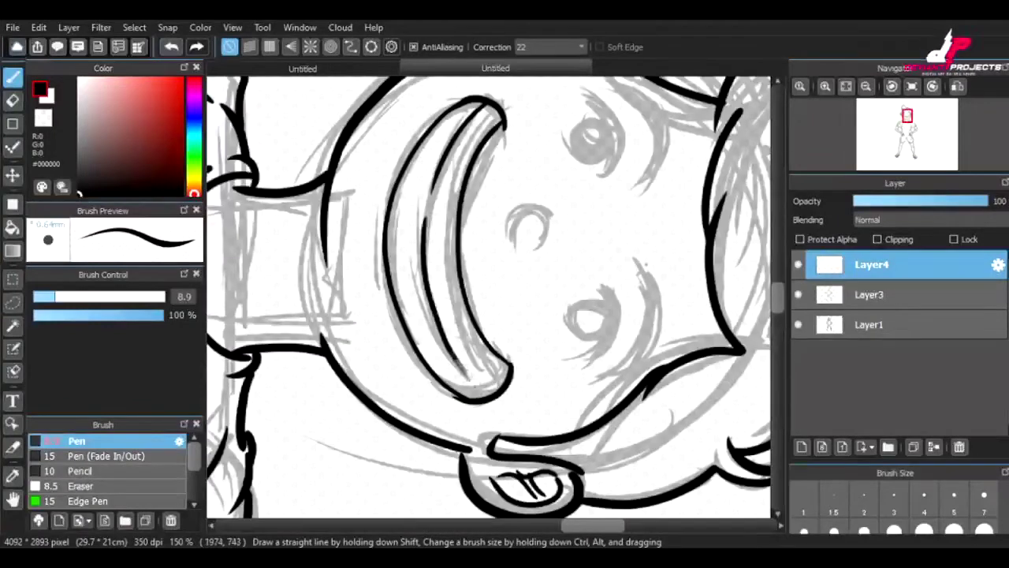
key("ctrl+alt+Left")
key("ctrl+alt+Left")
key("ctrl+alt+Left")
key("ctrl+z")
key("ctrl+alt+Left")
key("ctrl+alt+Left")
- Ink the rounded nose tip and the short nose bridge line
key("ctrl+alt+Left")
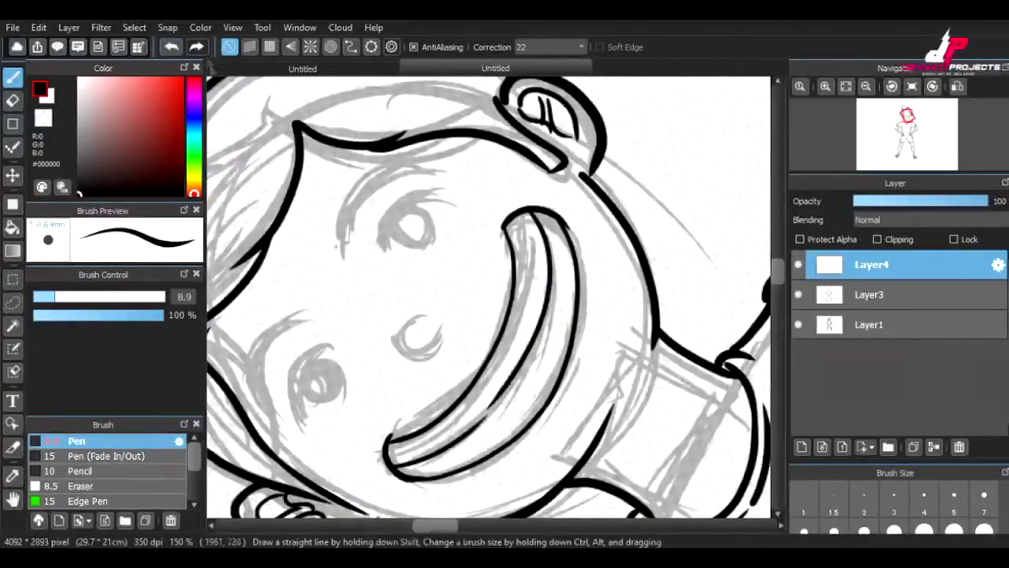
key("ctrl+alt+Left")
left_click_drag(438, 249, 430, 272)
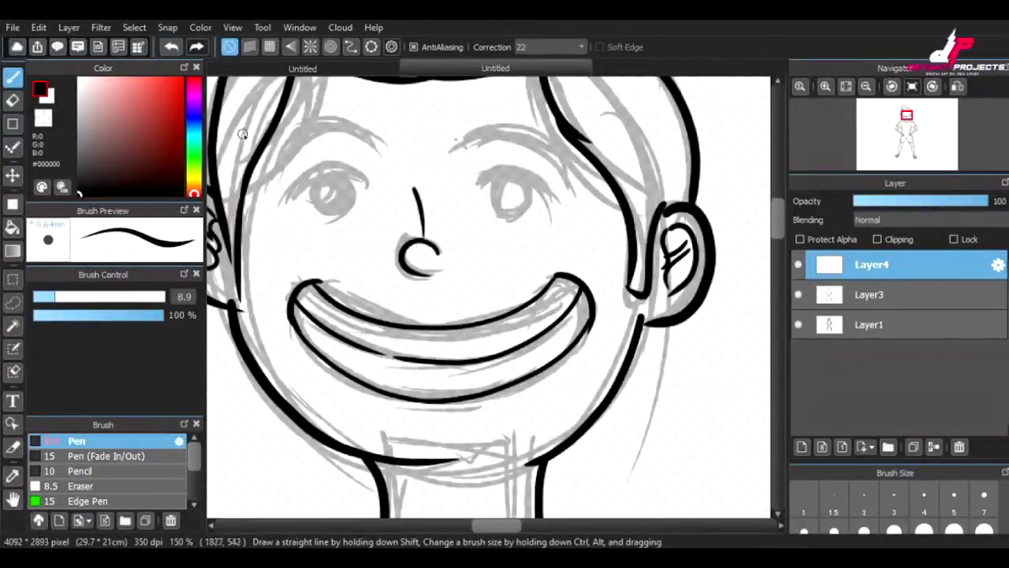
- Ink the arched upper outlines of both eyebrows over the sketch
key("ctrl+alt+Left")
key("ctrl+z")
left_click_drag(542, 145, 622, 220)
key("ctrl+z")
key("ctrl+alt+Right")
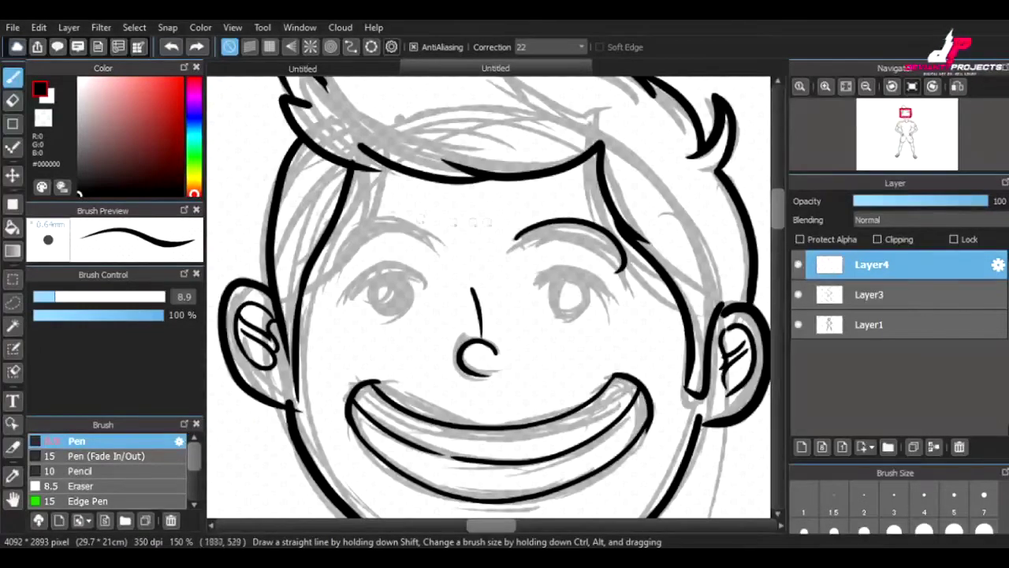
key("h")
left_click_drag(560, 272, 647, 335)
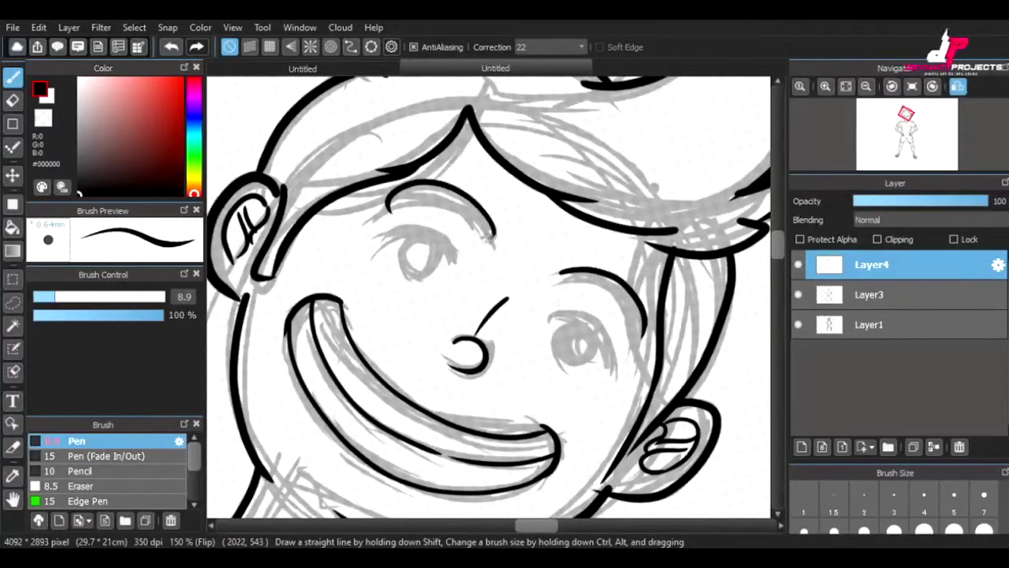
- Ink the lower edges of both eyebrows to close their outlines
key("h")
key("ctrl+alt+Left")
left_click_drag(544, 300, 584, 386)
key("ctrl+alt+Right")
key("ctrl+alt+Left")
- Ink the oval outlines and curved upper lids of both eyes over the sketch
mouse_move(539, 311)
left_mouse_down()
mouse_move(575, 302)
mouse_move(591, 343)
left_mouse_up()
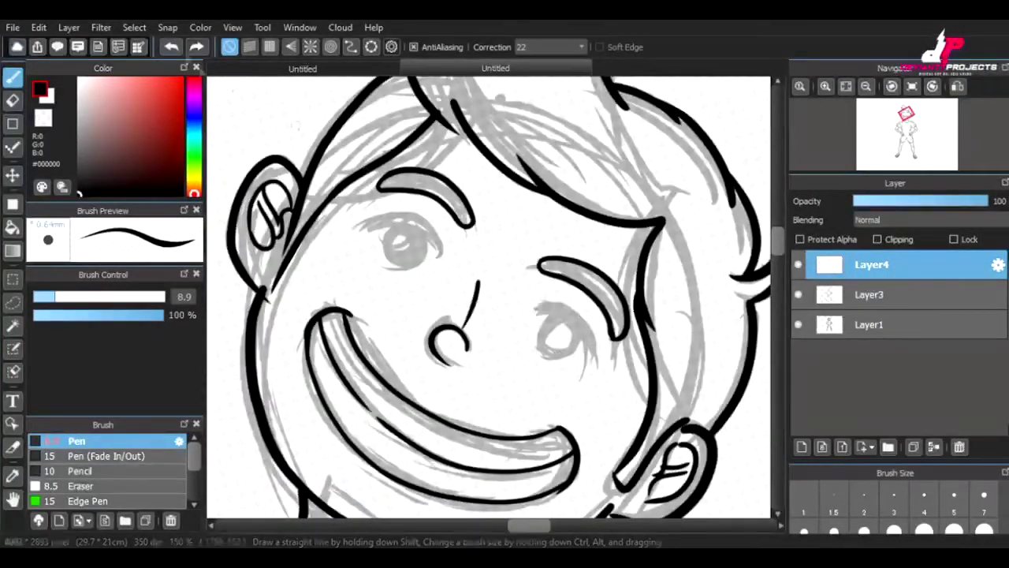
key("ctrl+alt+Right")
key("ctrl+alt+Left")
left_click_drag(552, 309, 603, 351)
key("ctrl+alt+Right")
key("h")
left_click_drag(433, 269, 406, 319)
left_click_drag(390, 272, 422, 320)
left_click_drag(590, 268, 600, 311)
key("h")
- Hide the Layer1 sketch and merge the Layer4 face line art down into Layer3
left_click(846, 86)
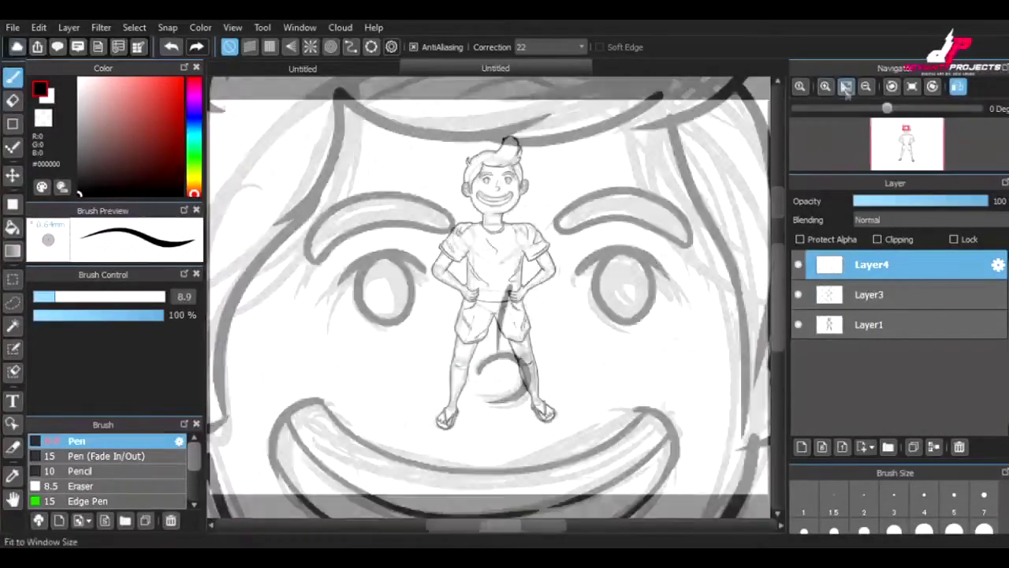
left_click(798, 324)
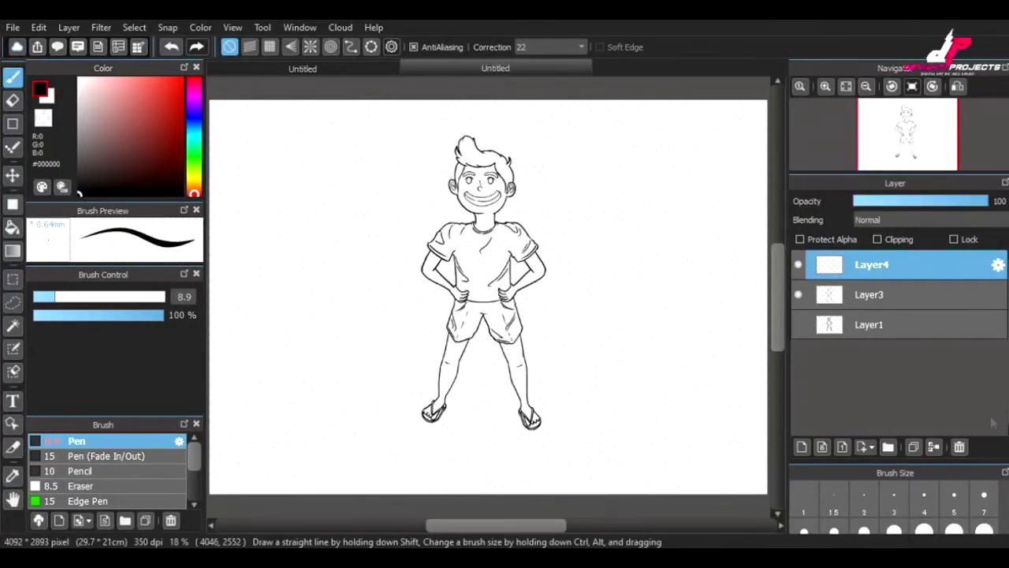
scroll(482, 174, "up", 5)
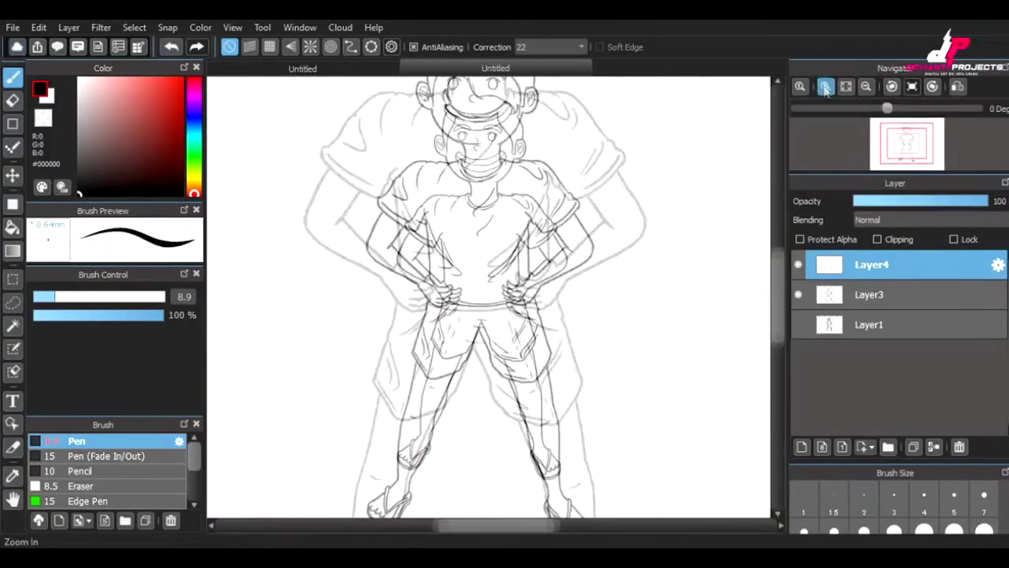
key("ctrl+e")
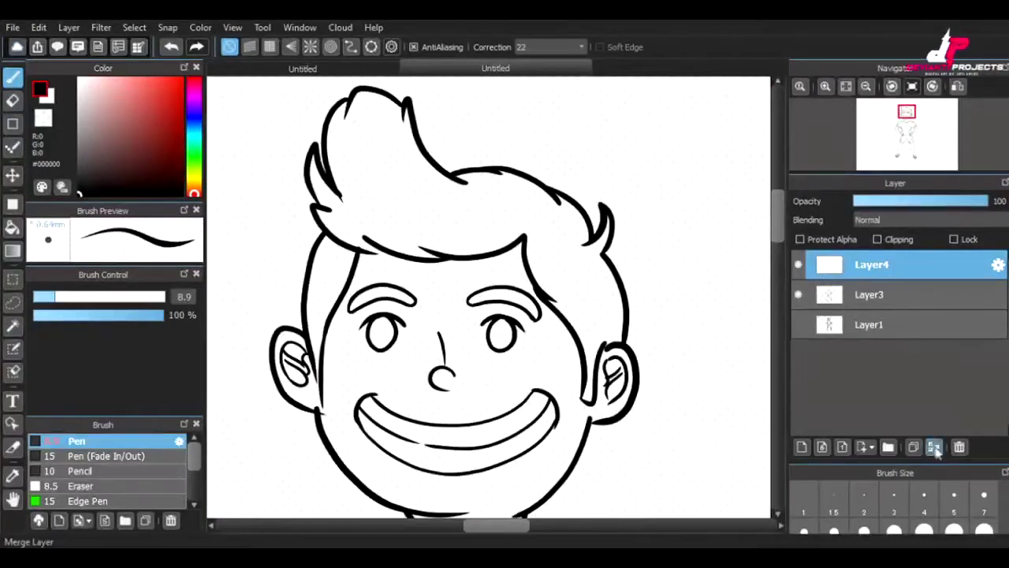
- Draw tapered hair strands in the quiff and the right side of the hair using Pen (Fade In/Out) at size 15
left_click_drag(347, 124, 397, 210)
key("ctrl+z")
left_click(110, 456)
mouse_move(347, 124)
left_mouse_down()
mouse_move(398, 211)
mouse_move(377, 167)
left_mouse_up()
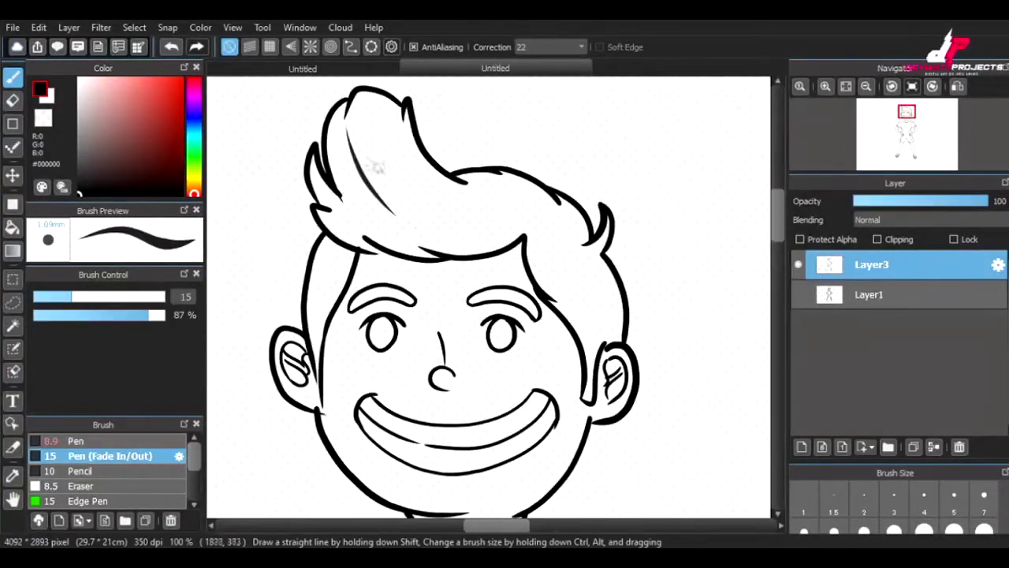
mouse_move(504, 197)
left_mouse_down()
mouse_move(442, 410)
mouse_move(600, 237)
mouse_move(556, 284)
mouse_move(554, 371)
left_mouse_up()
left_click_drag(588, 323, 580, 387)
- Add tapered strands to the left sideburn, the fringe and the upper hair
key("ctrl+alt+0")
left_click_drag(323, 303, 330, 254)
mouse_move(325, 316)
left_mouse_down()
mouse_move(330, 264)
mouse_move(441, 236)
mouse_move(524, 162)
left_mouse_up()
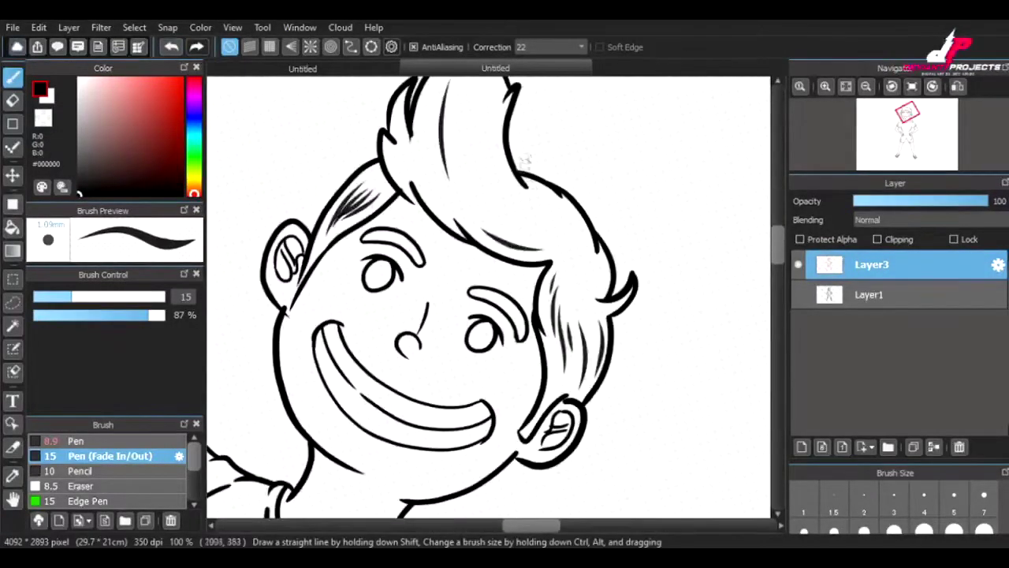
key("ctrl+alt+0")
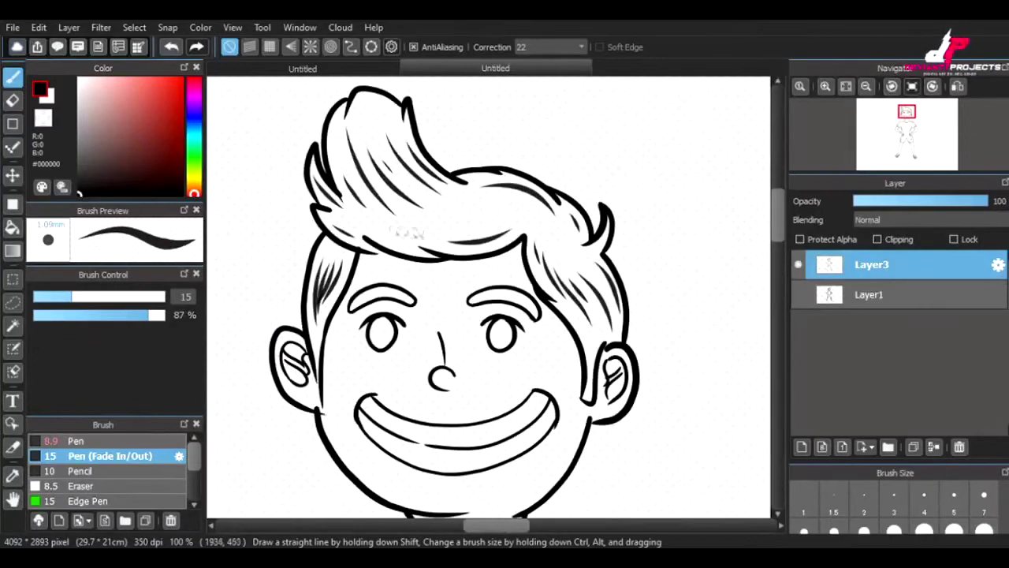
mouse_move(483, 434)
left_mouse_down()
mouse_move(480, 453)
mouse_move(502, 446)
left_mouse_up()
left_click(171, 47)
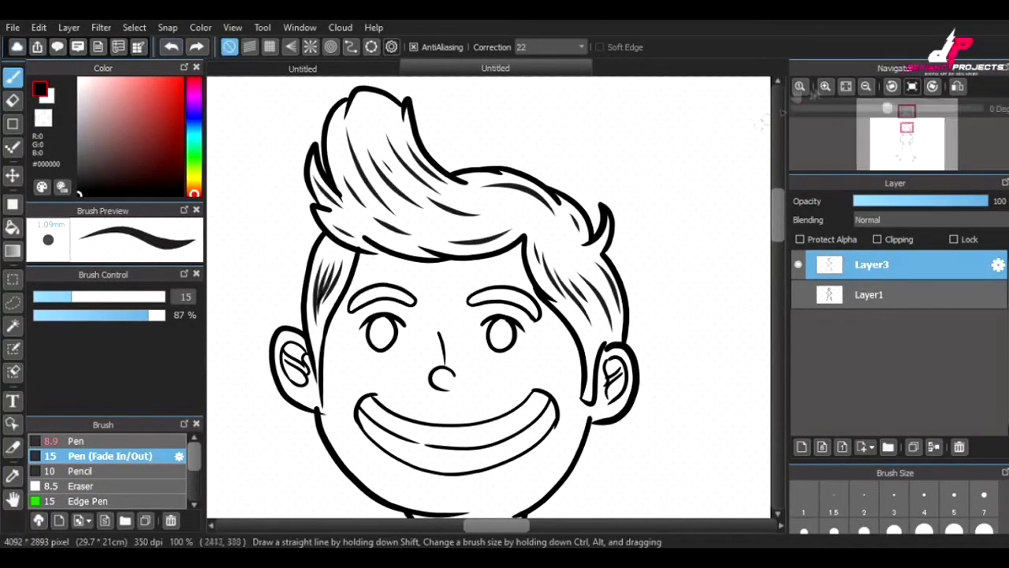
- Draw the highlight and pupil outlines inside both eyes using Pen (Fade In/Out) at size 6.7
key("ctrl+plus")
mouse_move(518, 362)
left_mouse_down()
mouse_move(508, 387)
mouse_move(508, 360)
left_mouse_up()
key("ctrl+z")
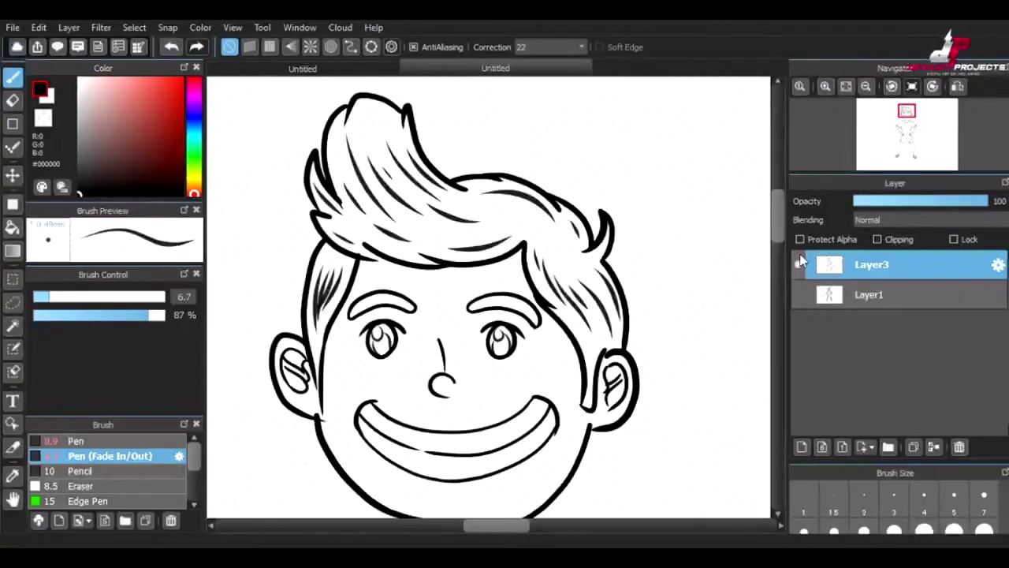
- Add a layer beneath the line art and fill both eyes solid black with the 8.9 Pen, leaving small white highlights
left_click(869, 294)
left_click(802, 446)
left_click(76, 441)
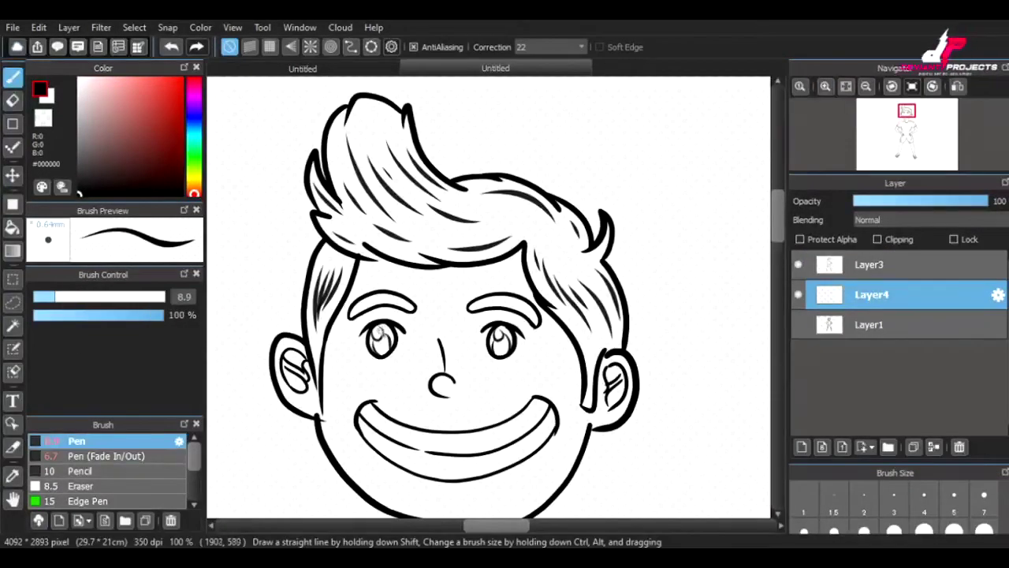
key("ctrl+z")
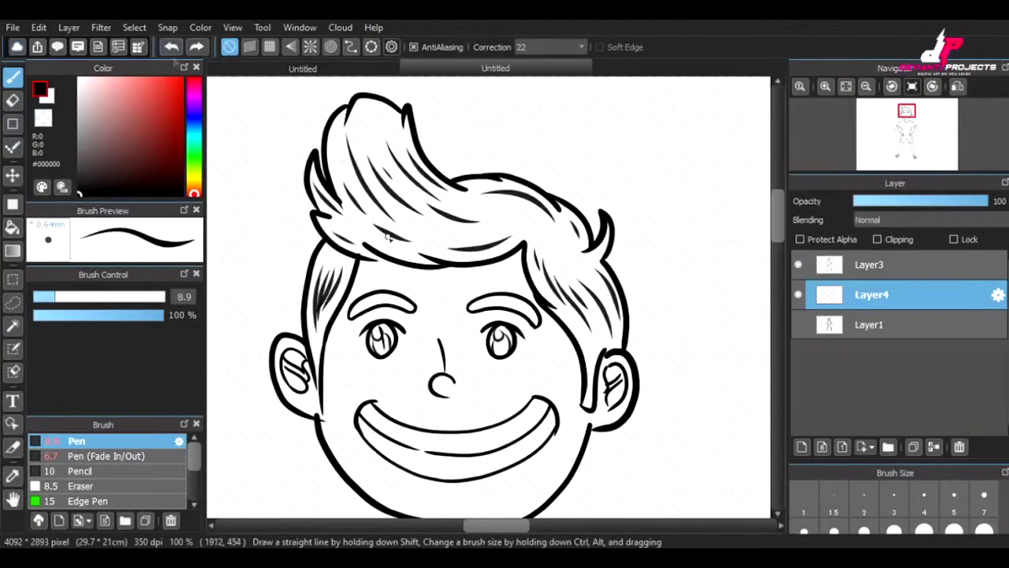
key("ctrl+plus")
left_click_drag(293, 388, 269, 404)
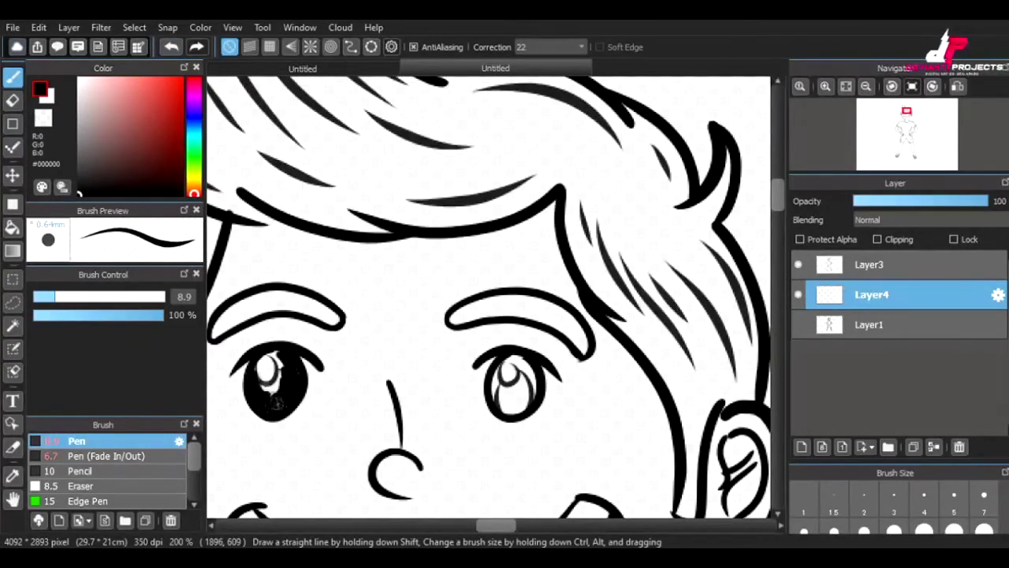
mouse_move(524, 359)
left_mouse_down()
mouse_move(520, 392)
mouse_move(493, 386)
left_mouse_up()
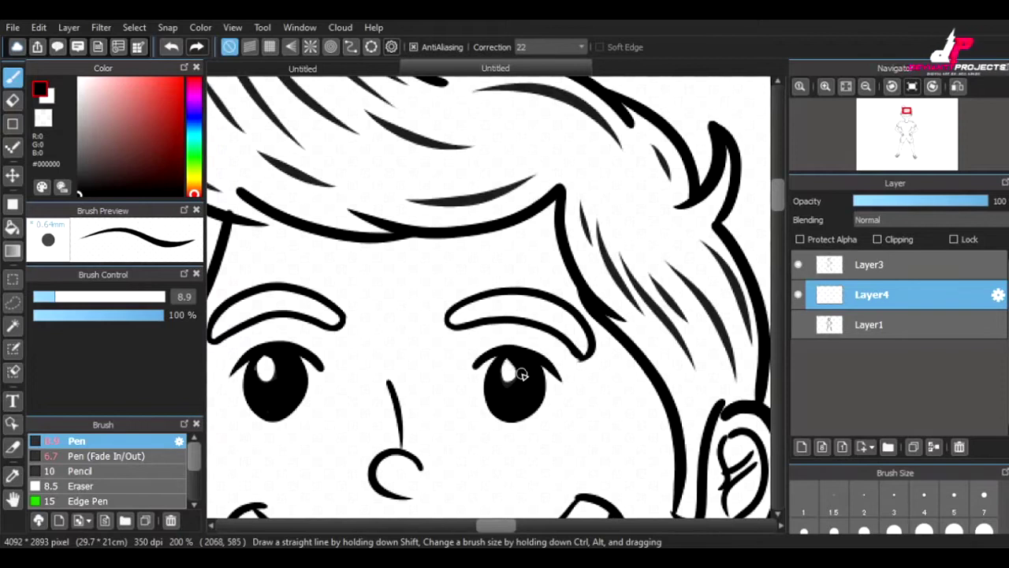
- Select the arms, face, neck, ears and hair areas with the Magic Wand
left_click(846, 86)
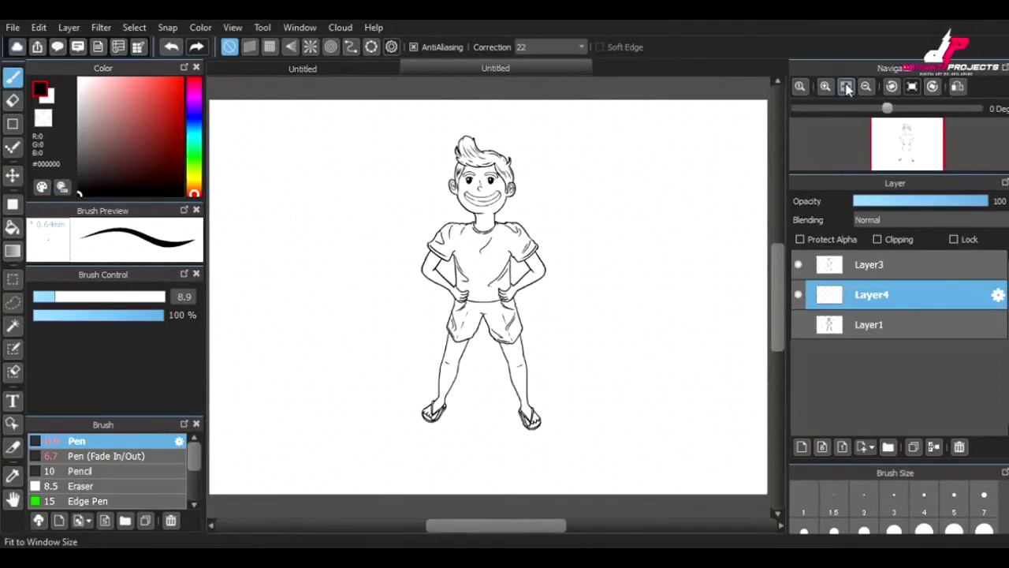
left_click(826, 86)
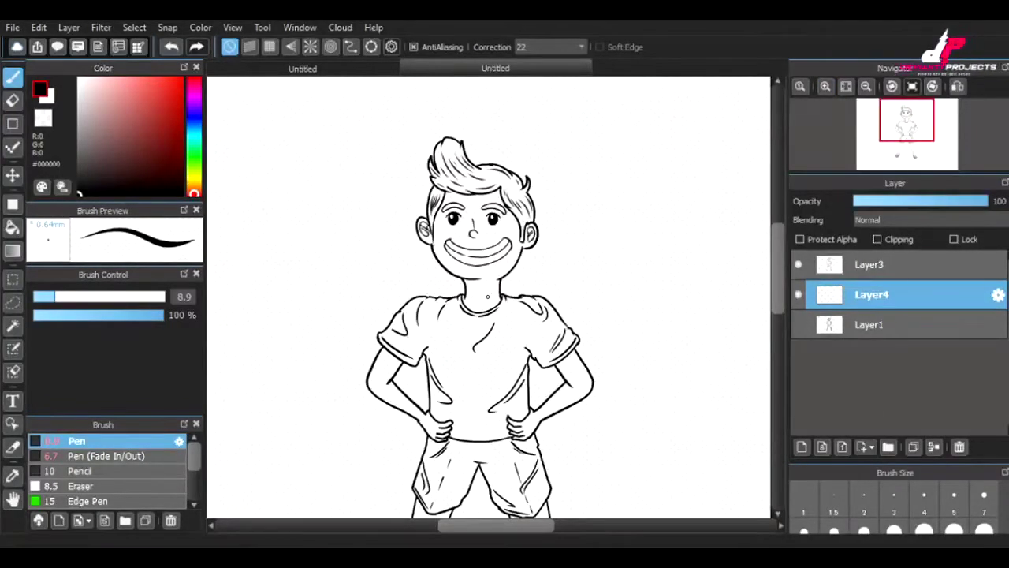
left_click(13, 325)
left_click(388, 416)
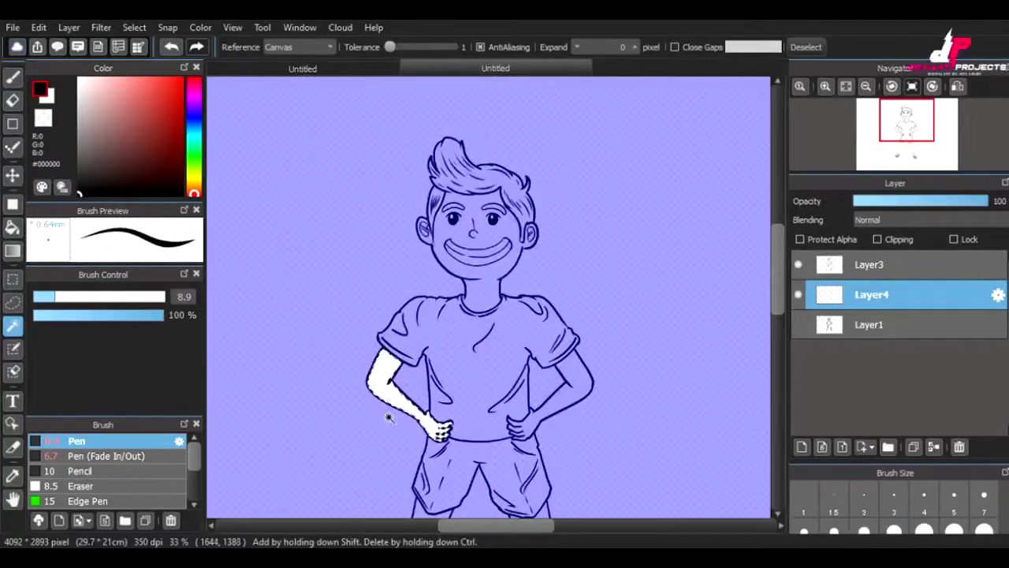
left_click(497, 426)
left_click(561, 378)
left_click(513, 237)
left_click(825, 87)
scroll(489, 296, "up", 3)
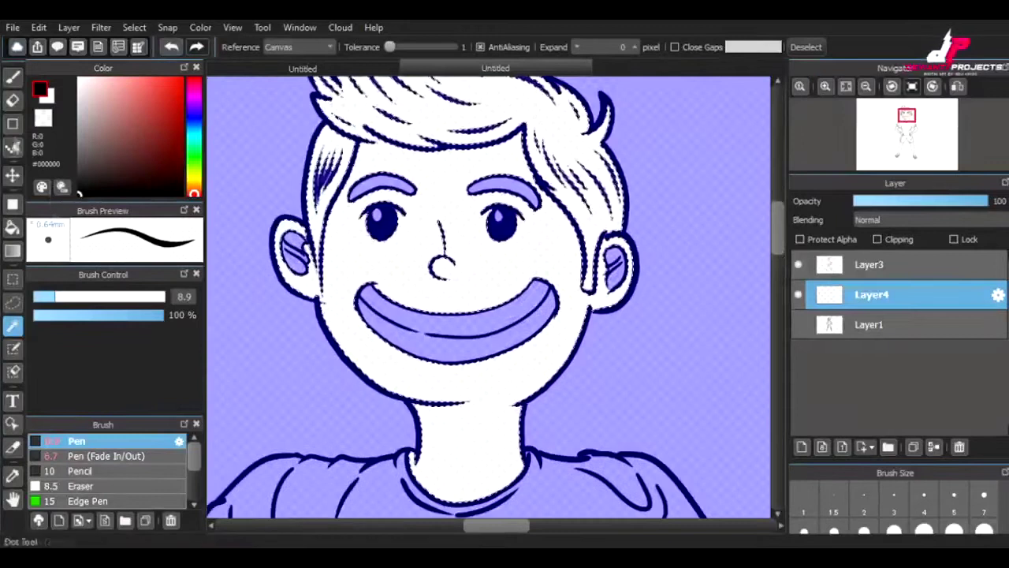
- Paint the face and part of the neck with skin tone #E7CA99, enlarging the Pen to 34
key("b")
left_click(194, 183)
left_click(112, 88)
left_click_drag(334, 231, 349, 288)
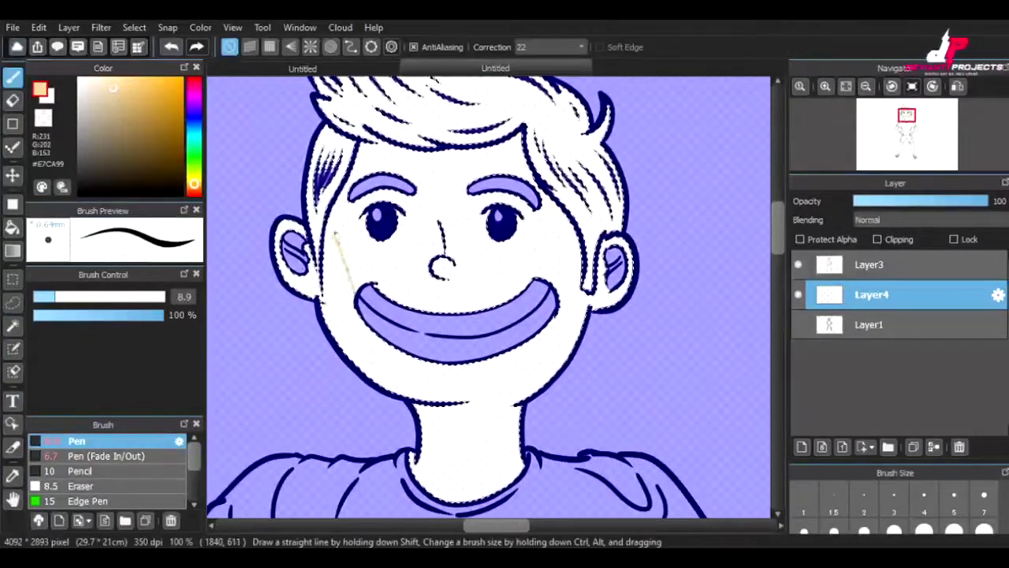
left_click_drag(339, 229, 347, 303)
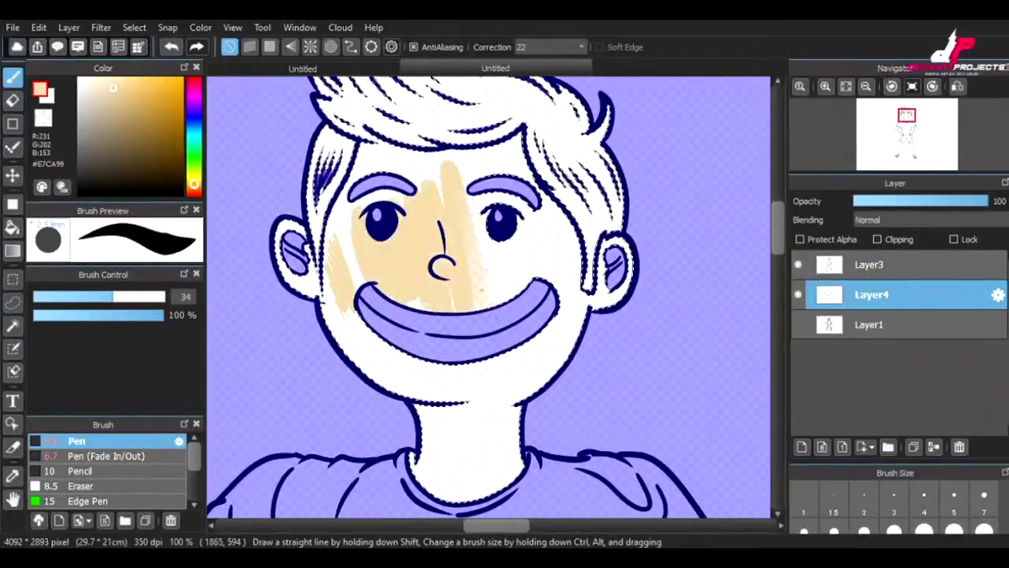
key("ctrl+d")
left_click_drag(510, 400, 513, 402)
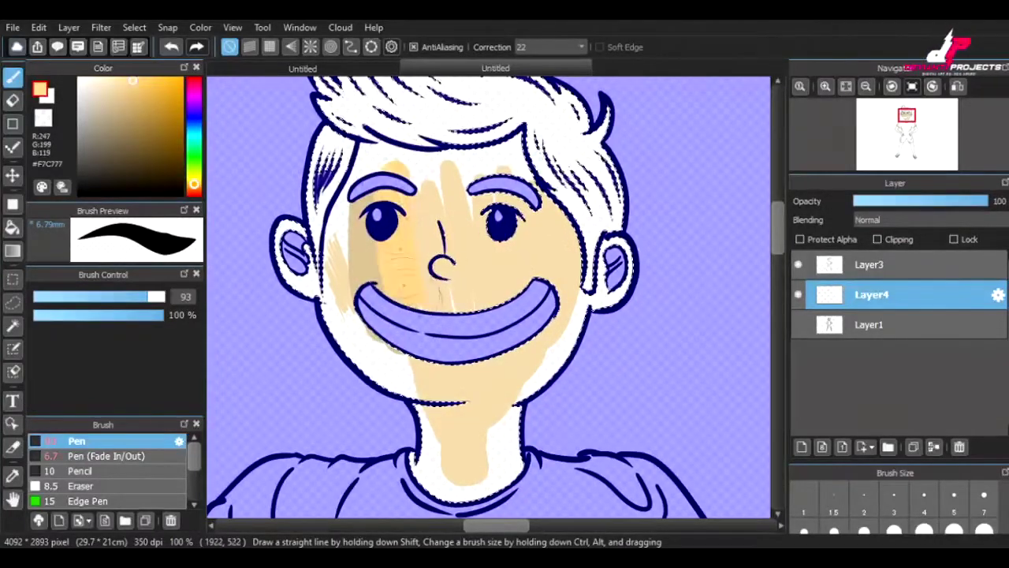
- Undo the last skin strokes and cover the whole face, neck and ears with skin tone #E9CA94
key("ctrl+z")
key("ctrl+z")
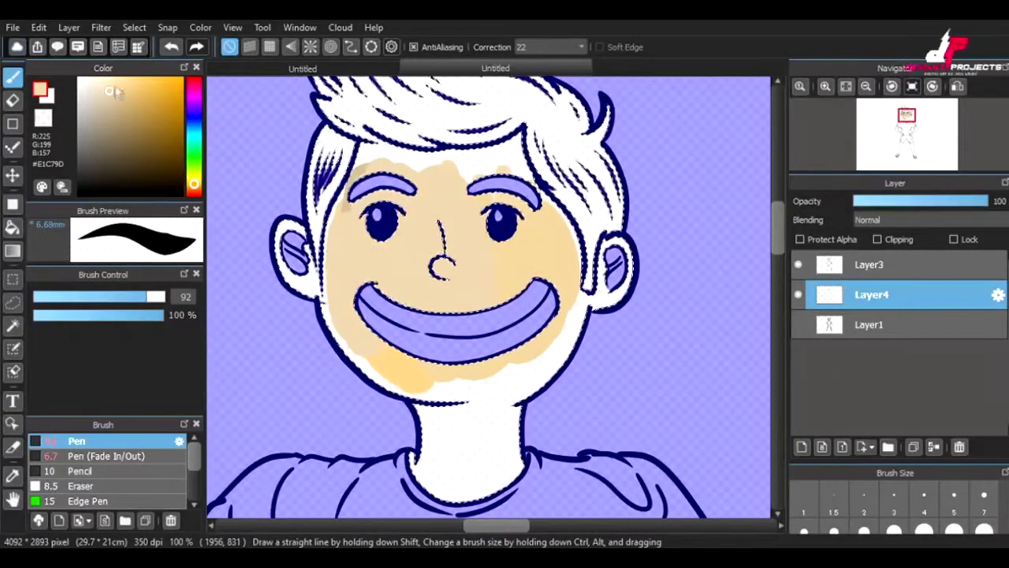
key("ctrl+r")
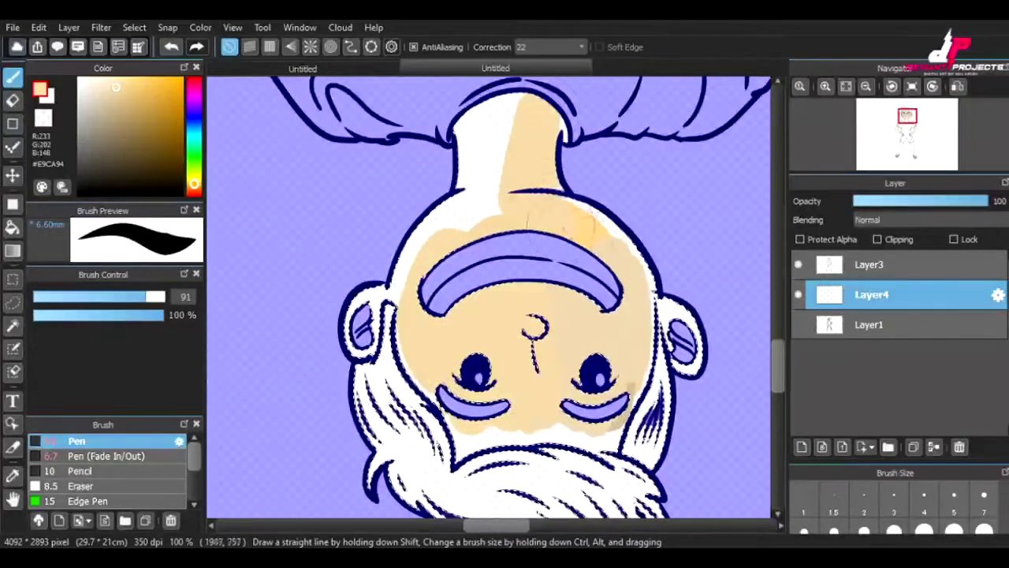
key("ctrl+r")
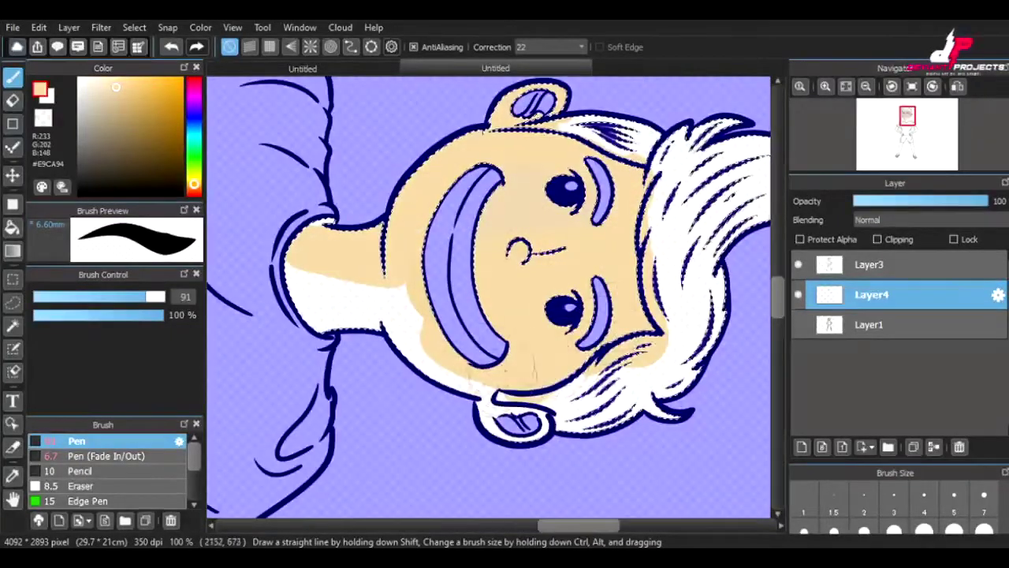
key("ctrl+r")
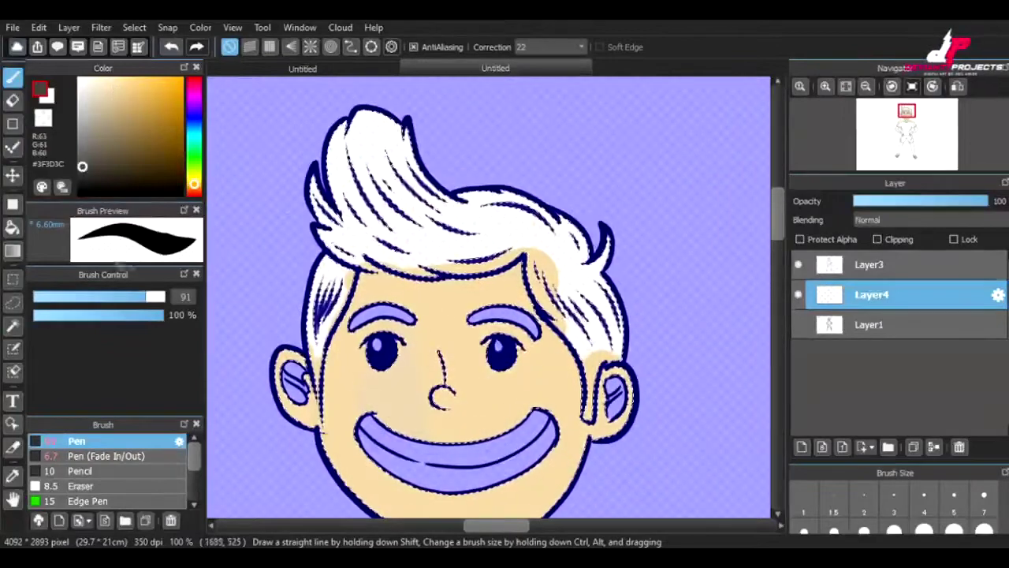
- Paint the quiff and the right side of the hair dark grey #3F3D3C
left_click(448, 223)
left_click_drag(393, 260, 410, 237)
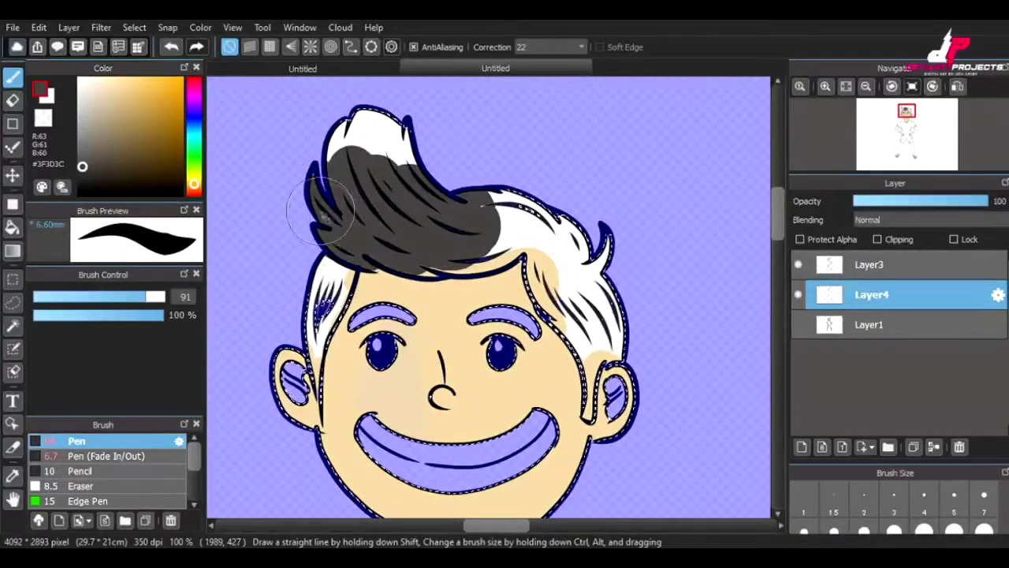
left_click_drag(597, 323, 512, 241)
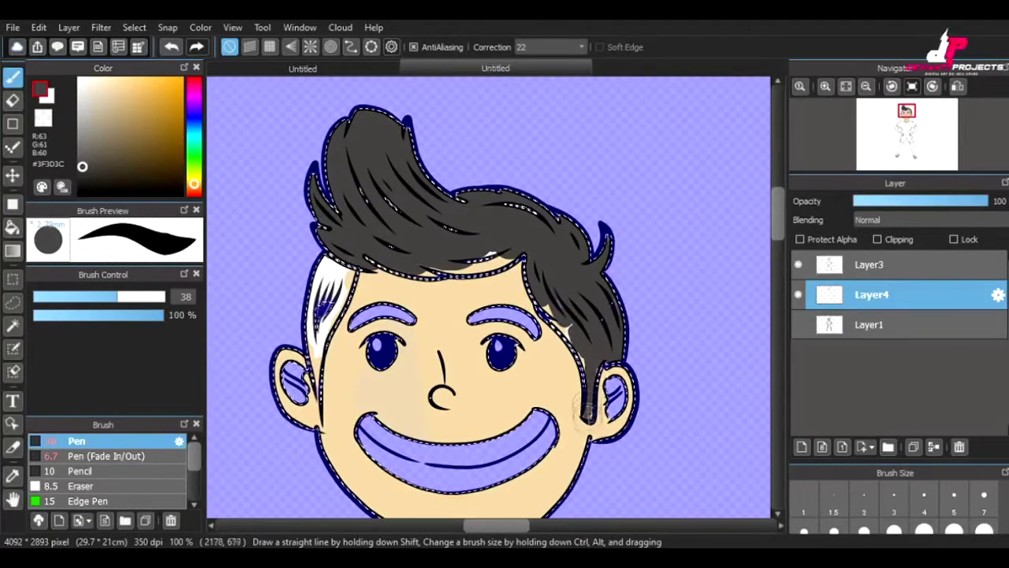
- Fill the remaining gaps along the hairline and the left sideburn with the same dark grey
key("ctrl+Left")
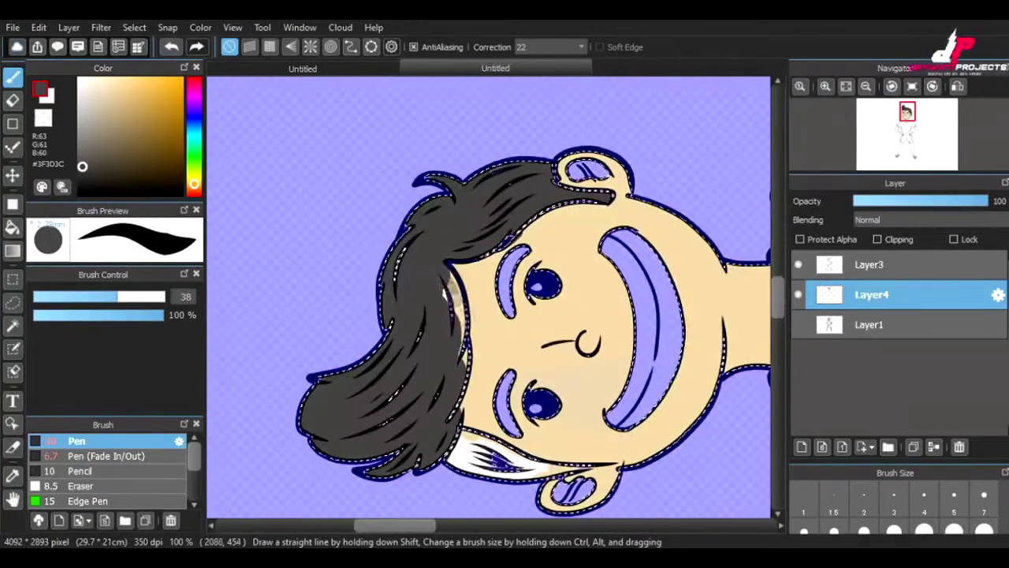
key("ctrl+Right")
mouse_move(386, 460)
left_mouse_down()
mouse_move(353, 371)
mouse_move(388, 448)
left_mouse_up()
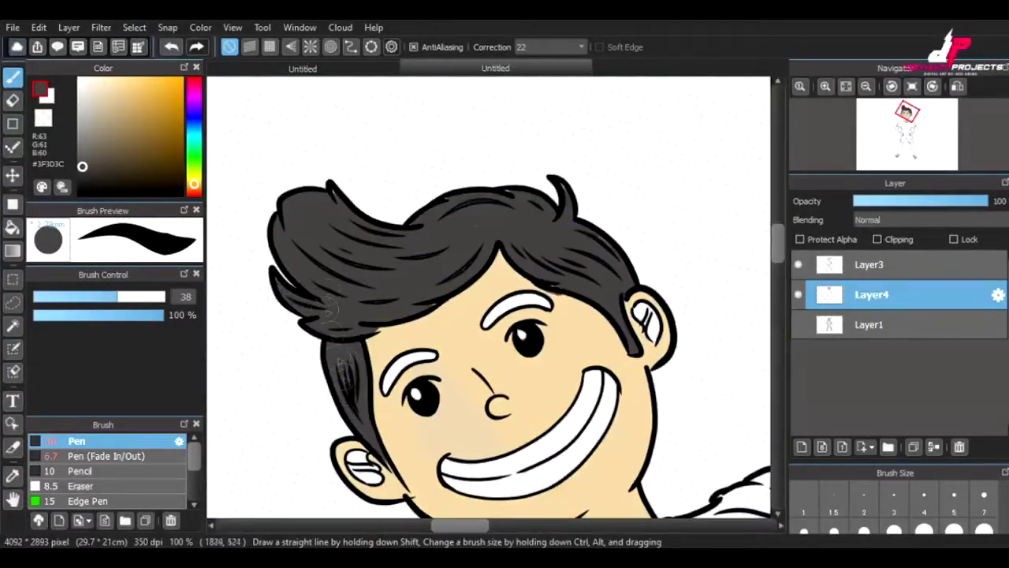
- Color both eyebrows dark grey and place a new layer beneath Layer4
key("ctrl+Right")
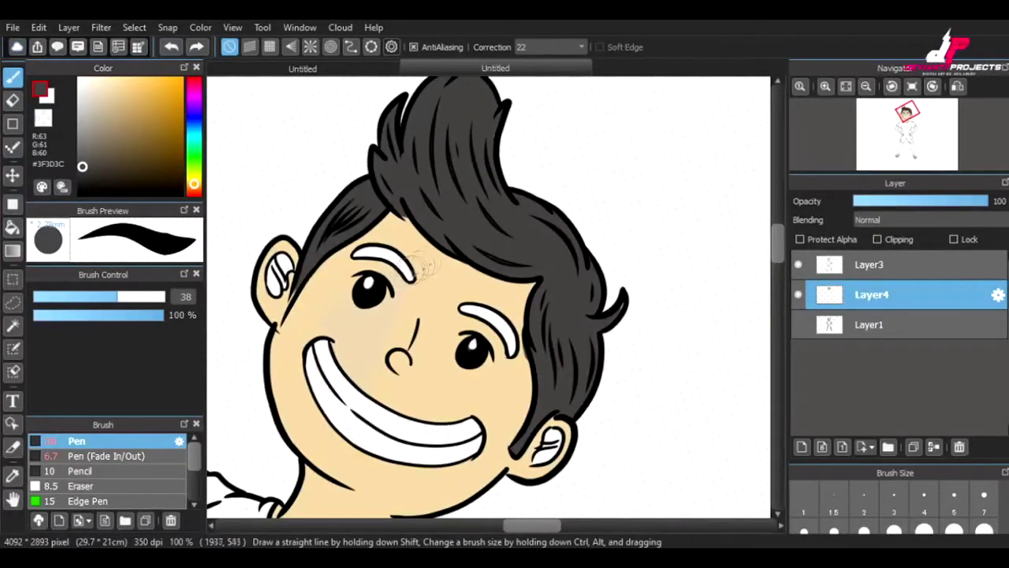
left_click(801, 447)
left_click_drag(860, 292, 867, 324)
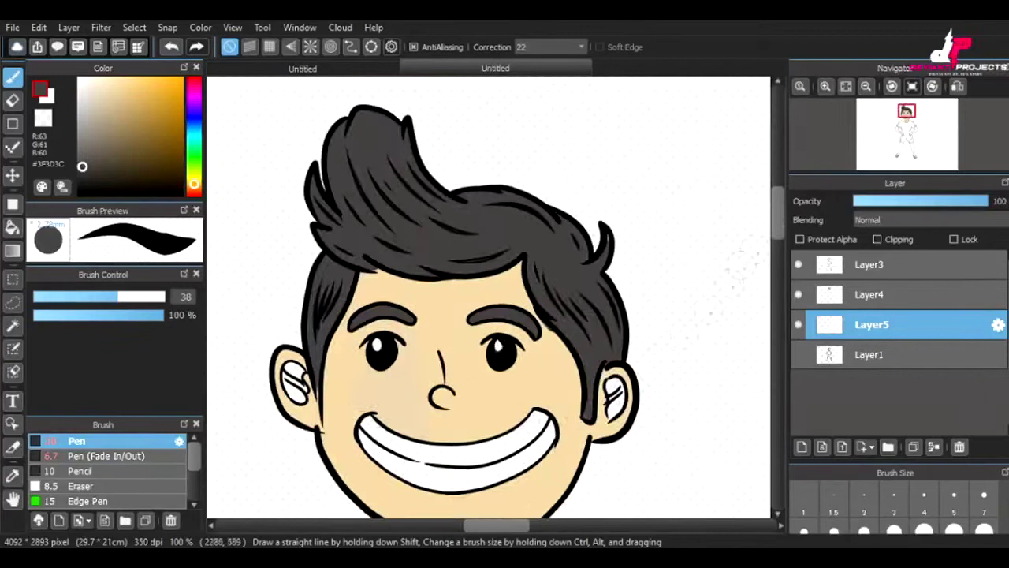
- Sample the face's skin tone and even out the uneven patch on the left cheek on Layer4
key("ctrl+Up")
left_click(426, 189, "alt")
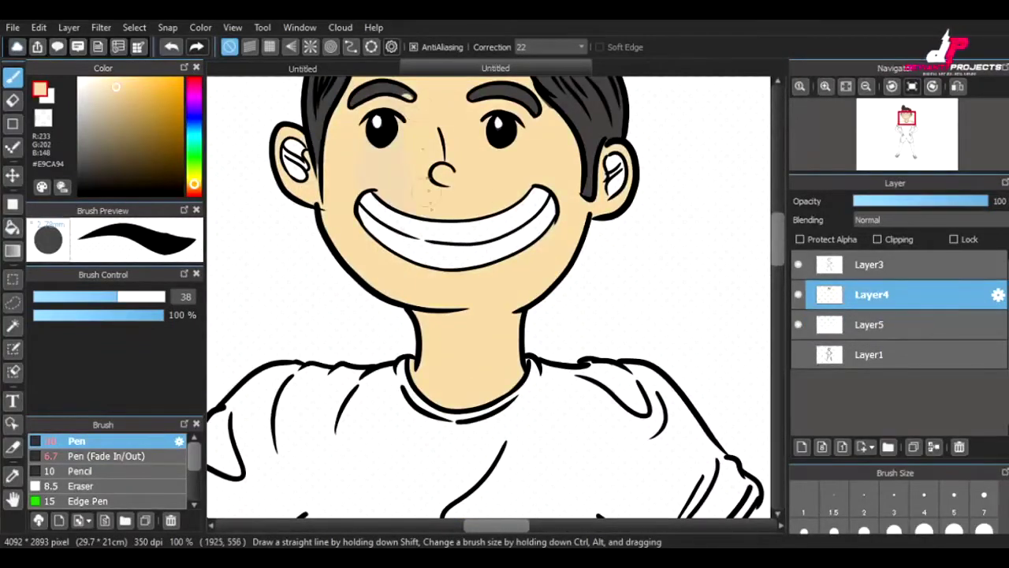
key("ctrl+Left")
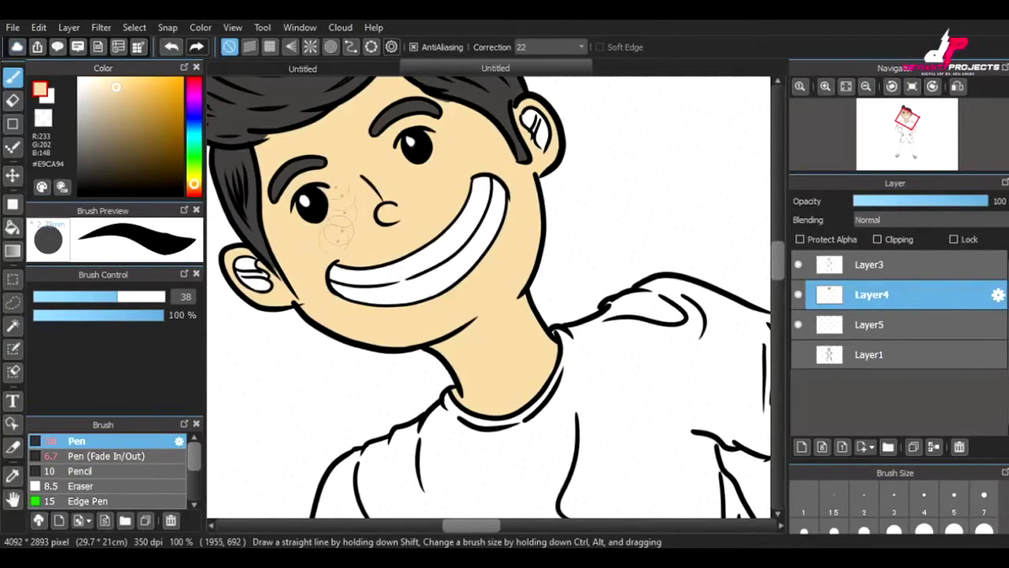
key("ctrl+Right")
- Select the inside of the left bare arm and hand using the line art on Layer3
scroll(468, 275, "down", 3)
scroll(468, 276, "up", 2)
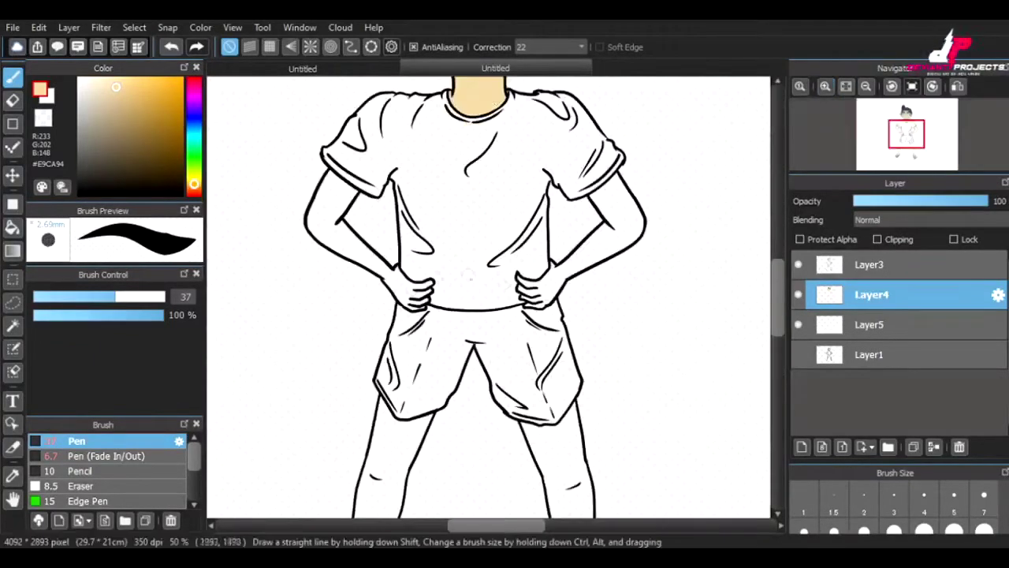
left_click(869, 264)
left_click(12, 324)
left_click(327, 225)
left_click(12, 77)
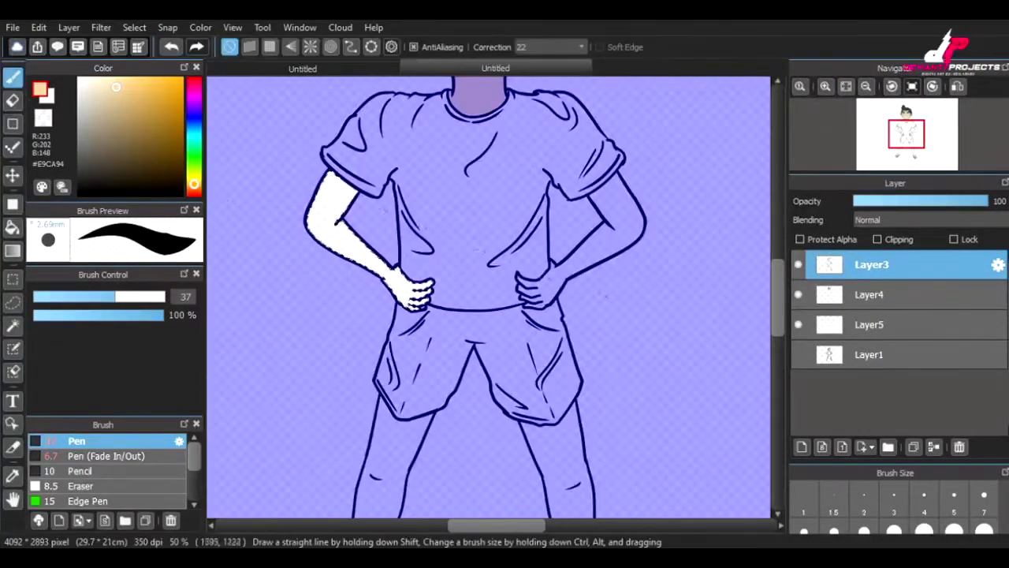
- Paint the selected arm and hand with skin tone #E9CA94 on Layer4 using a larger Pen, and clear the selection
left_click(871, 294)
left_click_drag(335, 175, 365, 203)
left_click_drag(115, 296, 159, 297)
left_click_drag(341, 185, 320, 236)
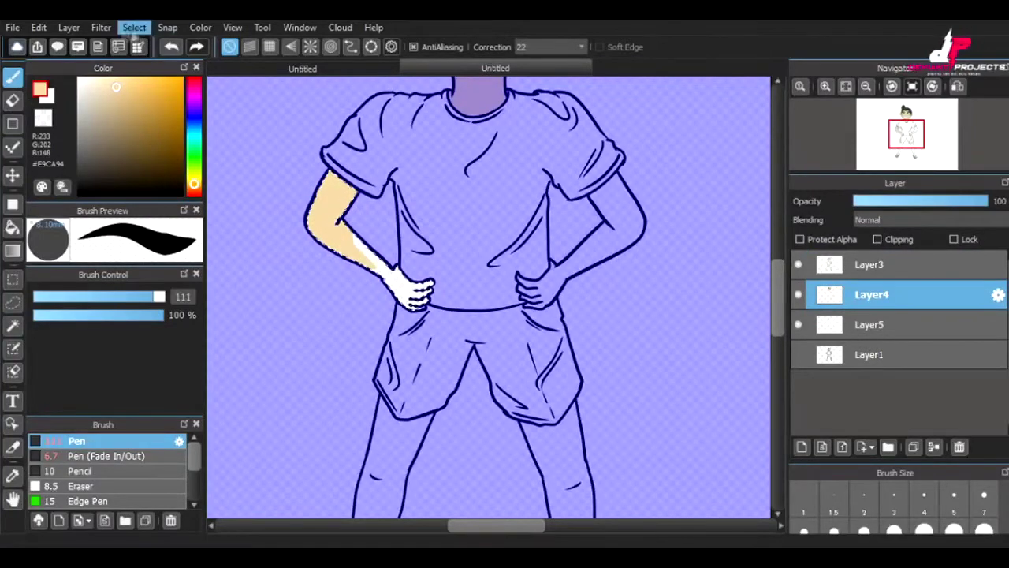
mouse_move(327, 201)
left_mouse_down()
mouse_move(418, 296)
mouse_move(410, 311)
left_mouse_up()
left_click(134, 27)
left_click(158, 60)
- Select the right bare arm and hand on Layer3 and paint them with the same skin tone on Layer4
left_click(13, 324)
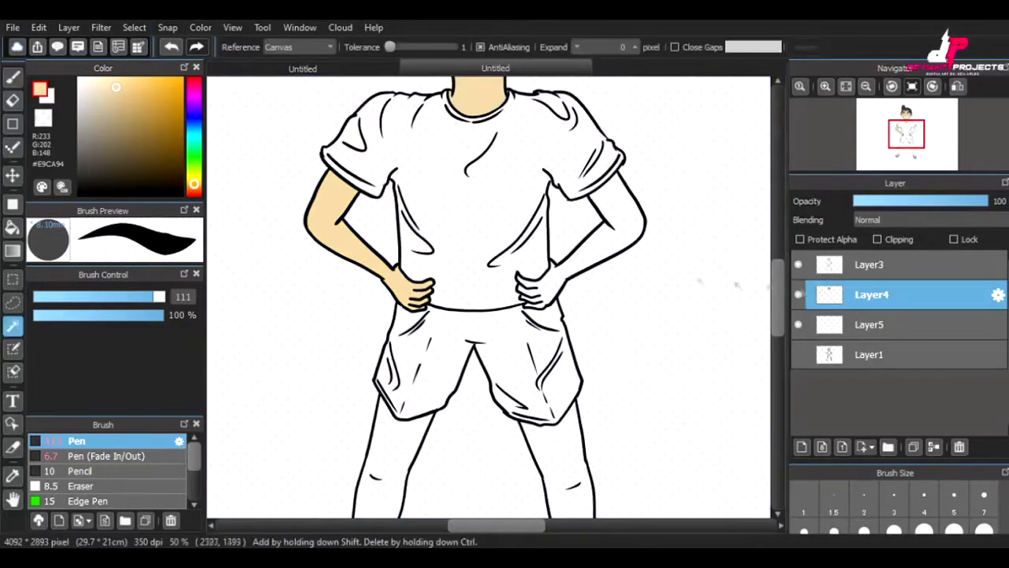
left_click(869, 264)
left_click(619, 213)
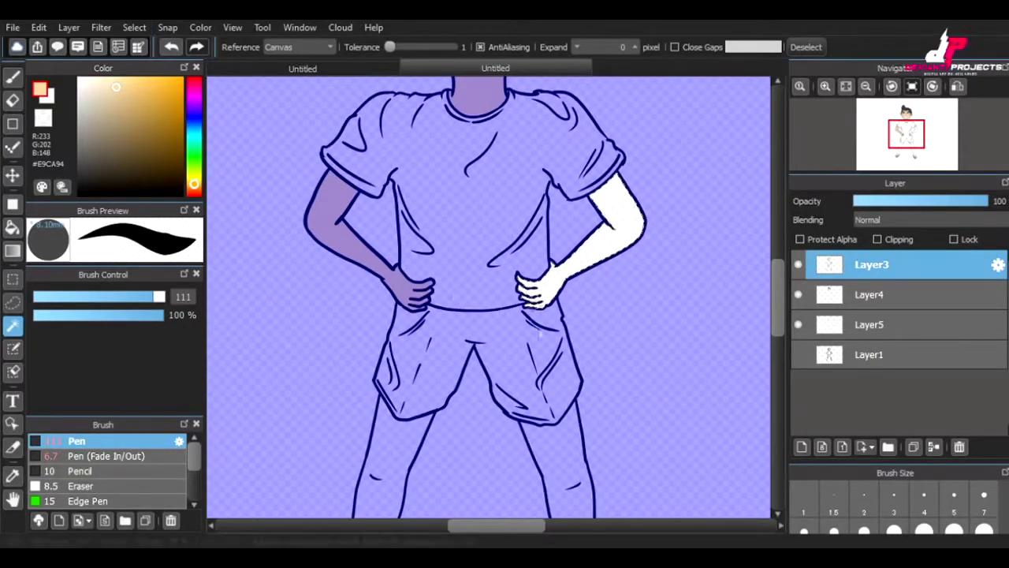
key("ctrl+Left")
key("b")
left_click(871, 294)
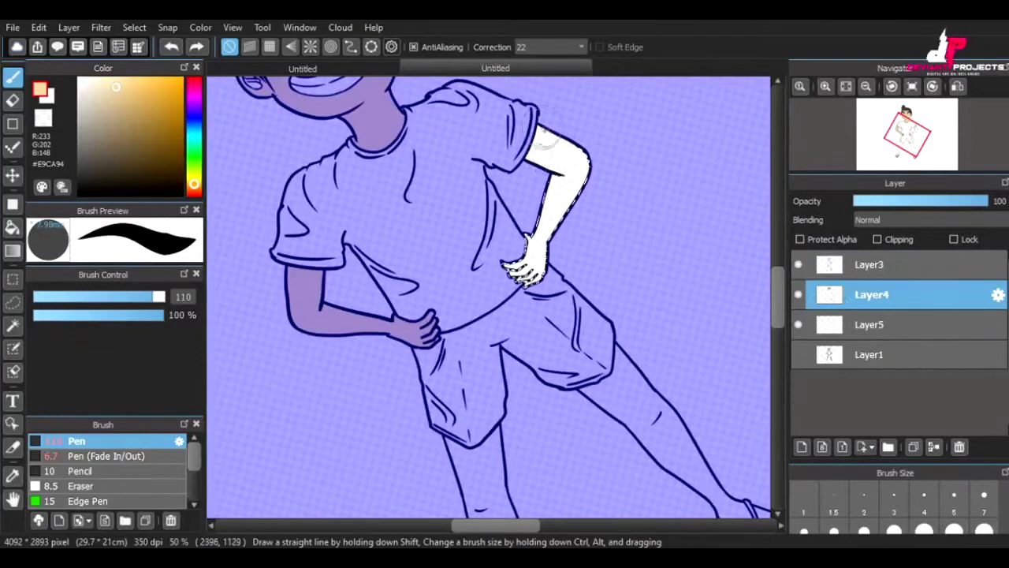
left_click_drag(552, 150, 572, 185)
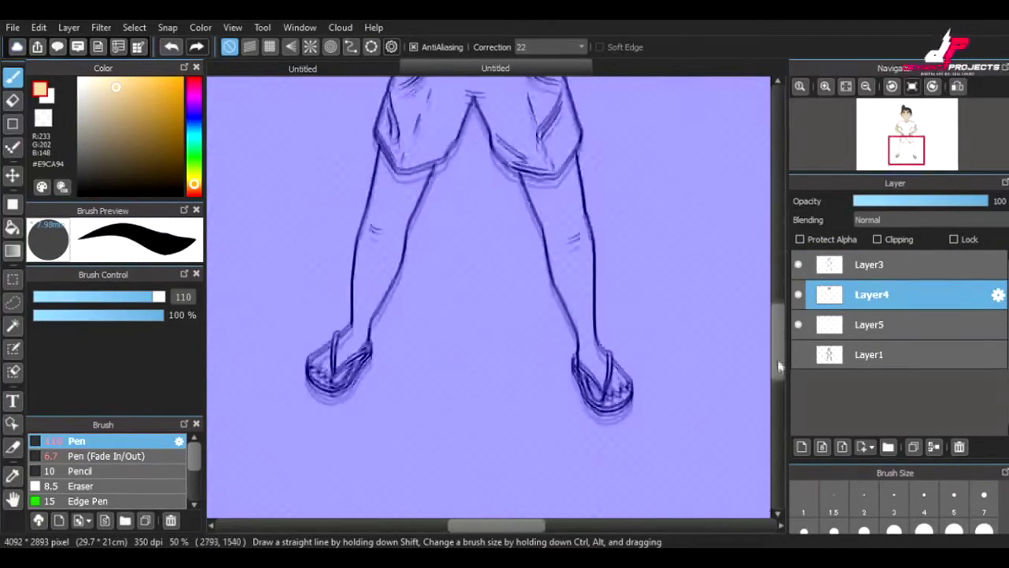
- Select the insides of both bare legs and the feet in the flip-flops on Layer3
left_click(871, 264)
key("w")
left_click(386, 244)
left_click(587, 304, "shift")
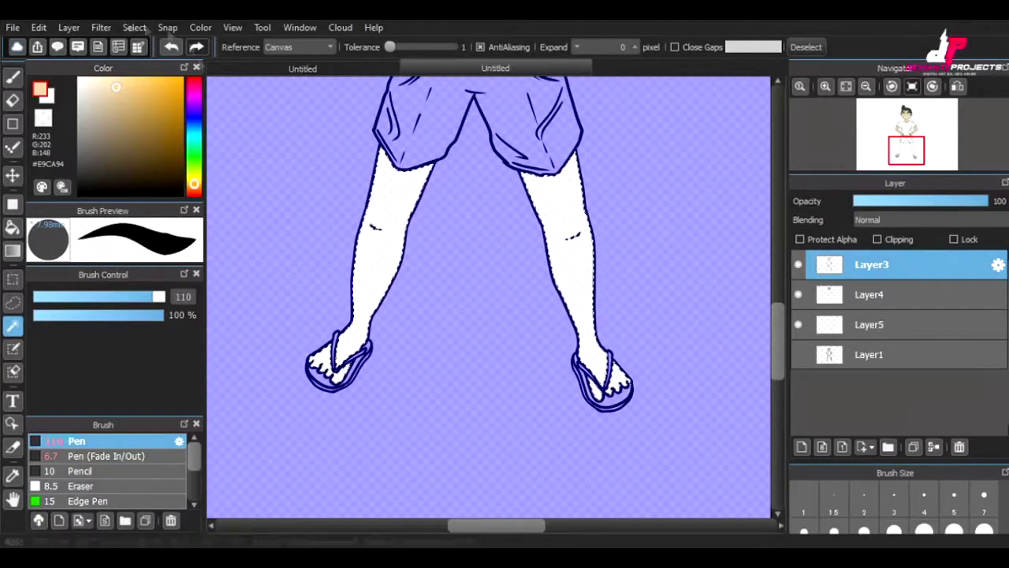
left_click(12, 227)
left_click(382, 252)
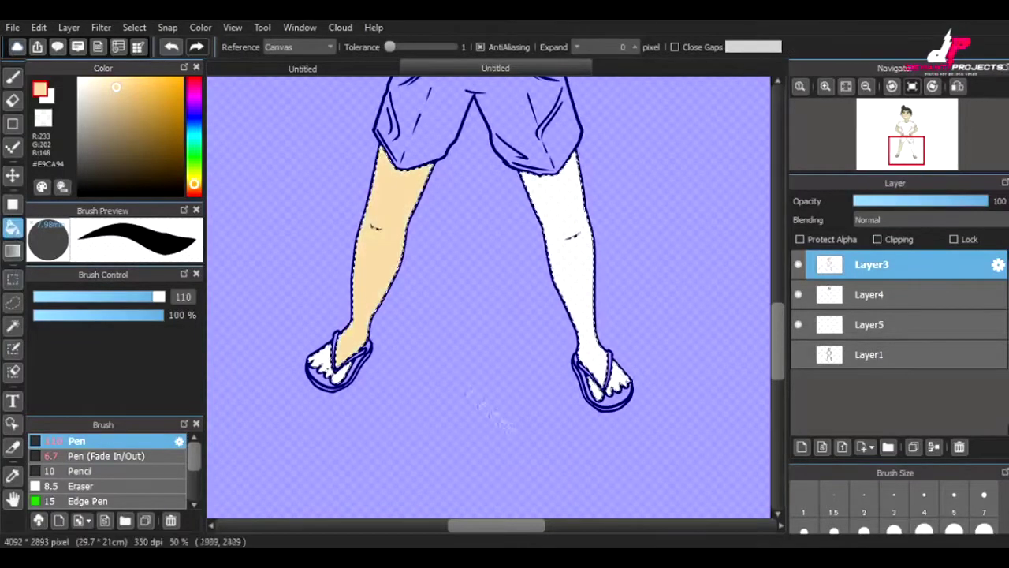
left_click(560, 252)
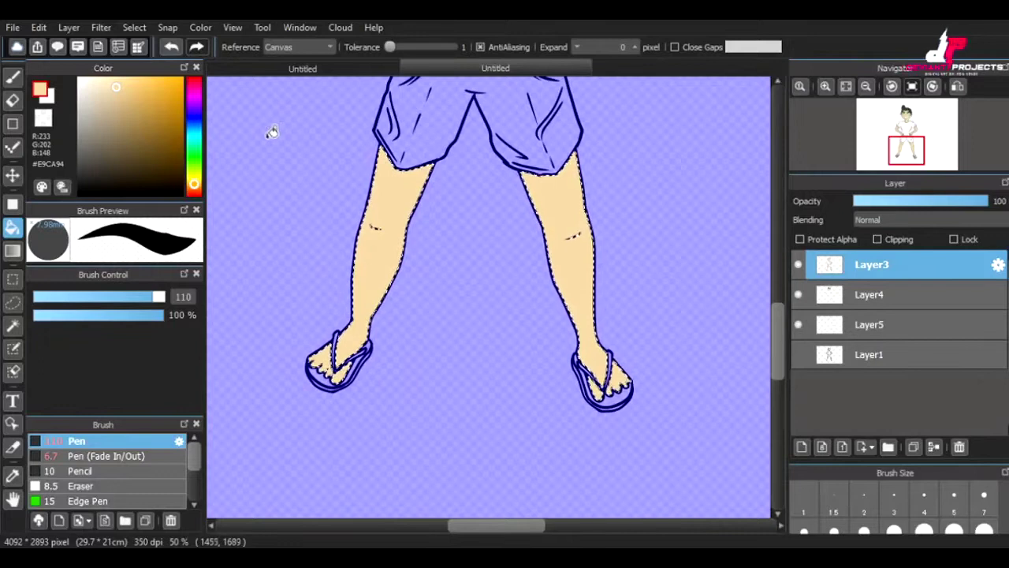
- Fill the selected legs and feet with skin tone #E9CA94 on Layer4 and clear the selection
left_click(871, 294)
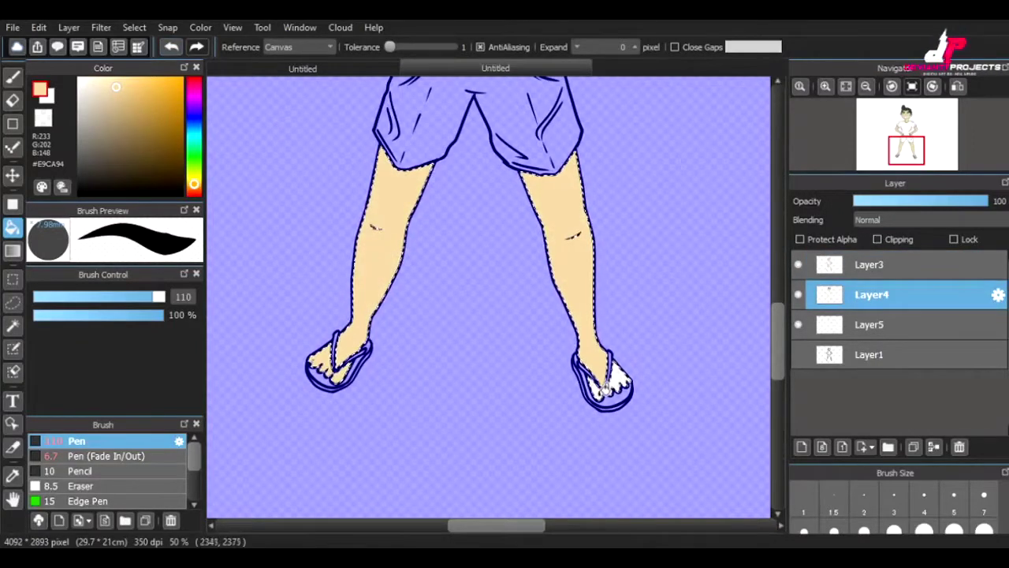
key("ctrl+d")
scroll(771, 302, "up", 5)
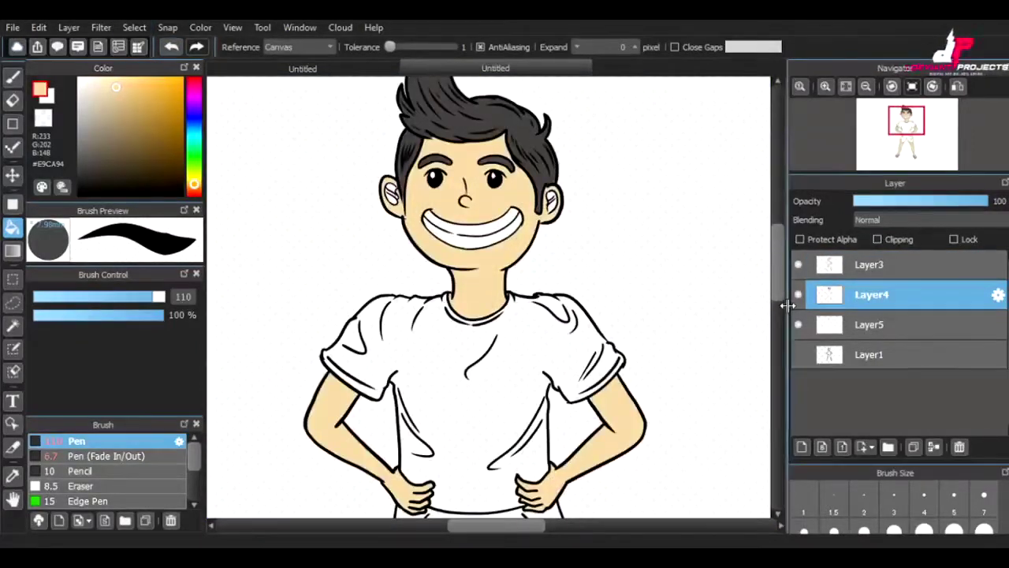
- Make Layer5 the active layer and select the whole inside area of the T-shirt
left_click(871, 324)
left_click(846, 86)
key("ctrl+plus")
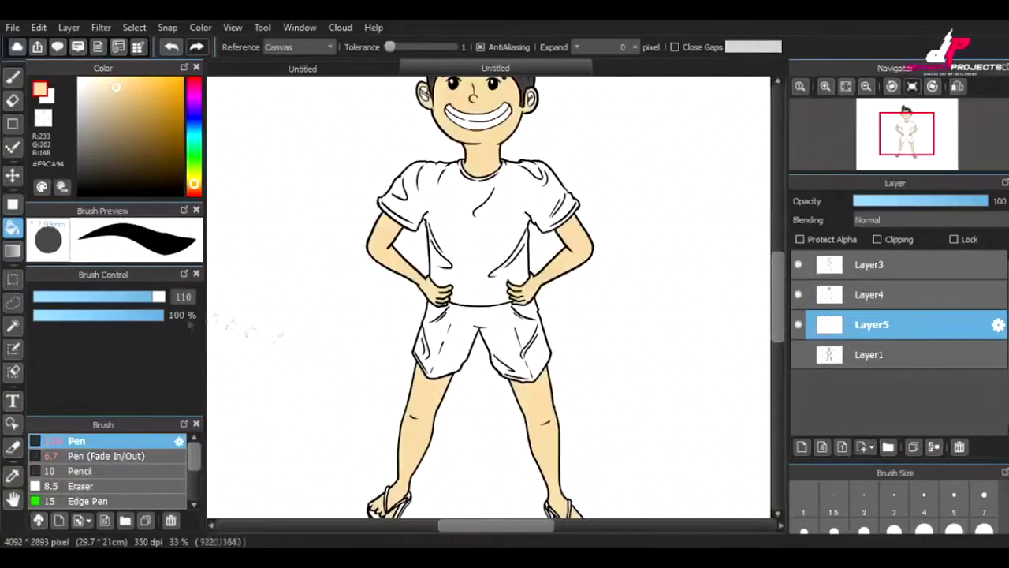
left_click(12, 325)
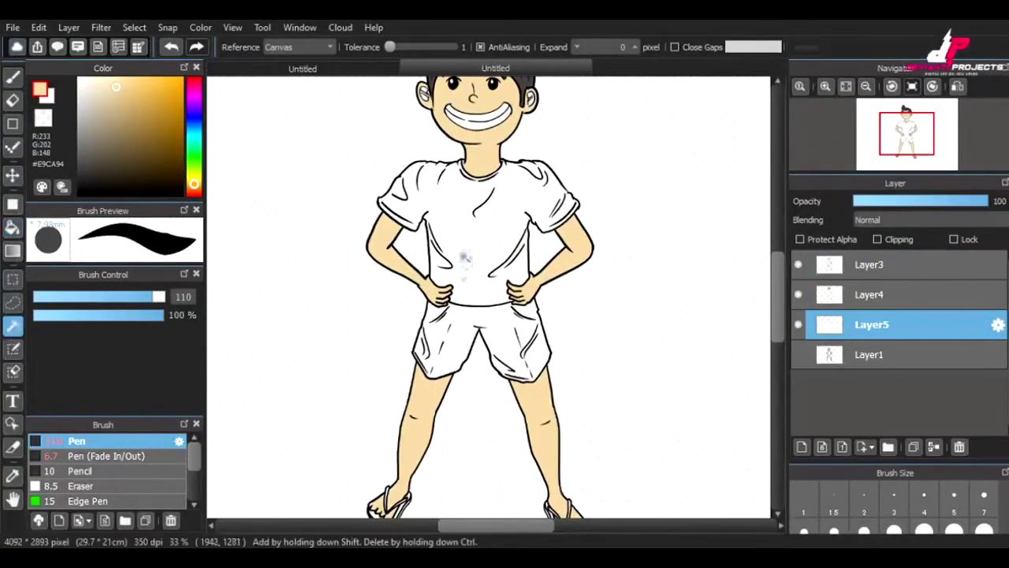
left_click(462, 263)
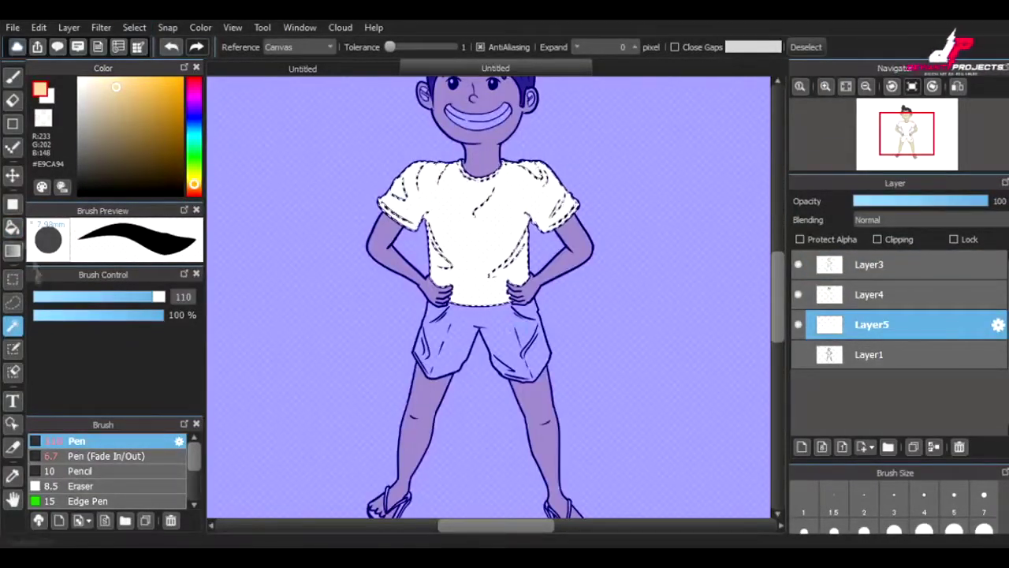
- Fill the selected T-shirt with red #D70700 and clear the selection
left_click(12, 227)
left_click(194, 191)
left_click(179, 95)
left_click(430, 229)
left_click(139, 47)
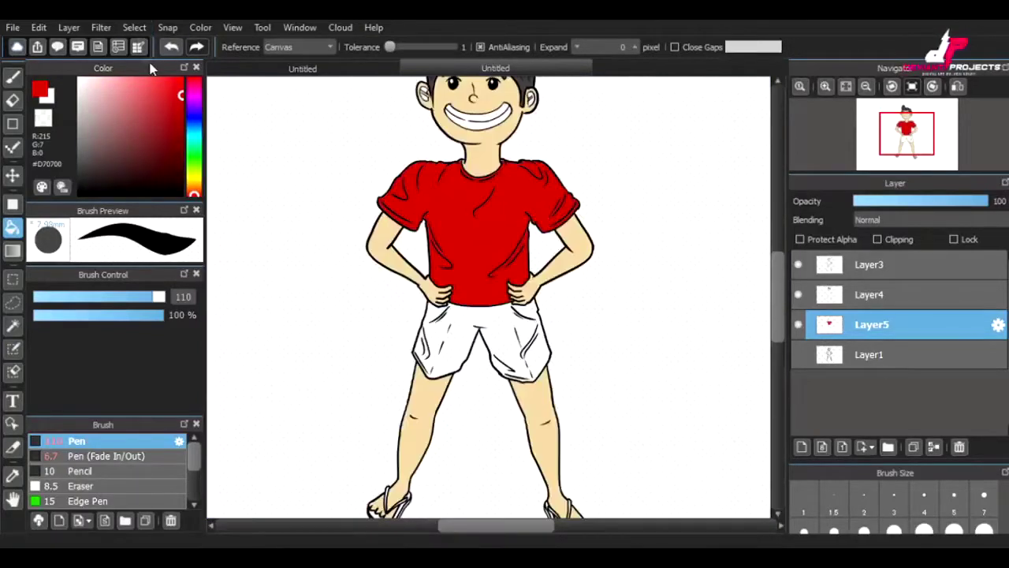
- Select the shorts, fill them with navy blue #0E0761 on Layer5 and clear the selection
scroll(488, 300, "down", 3)
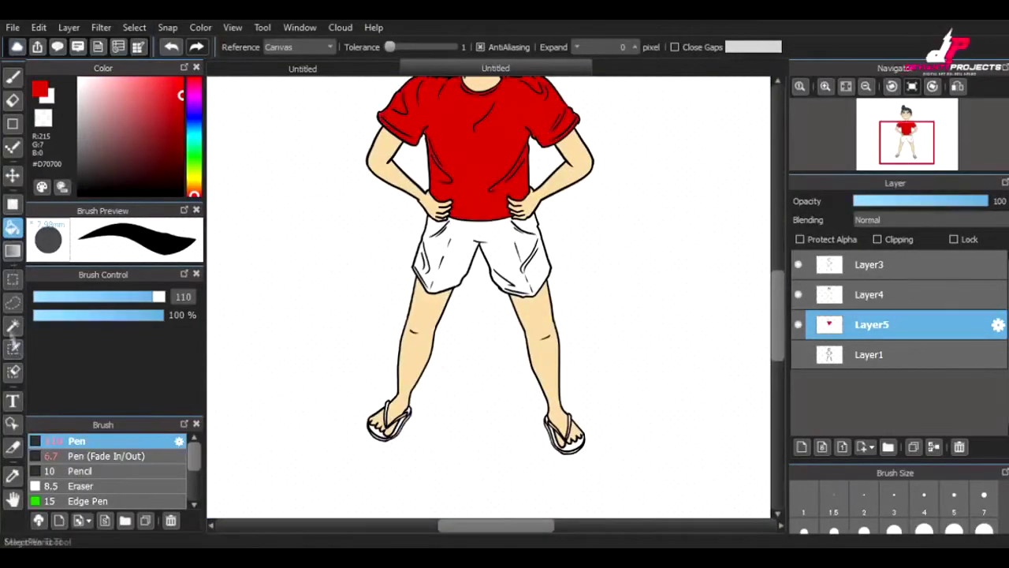
left_click(13, 324)
left_click(457, 253)
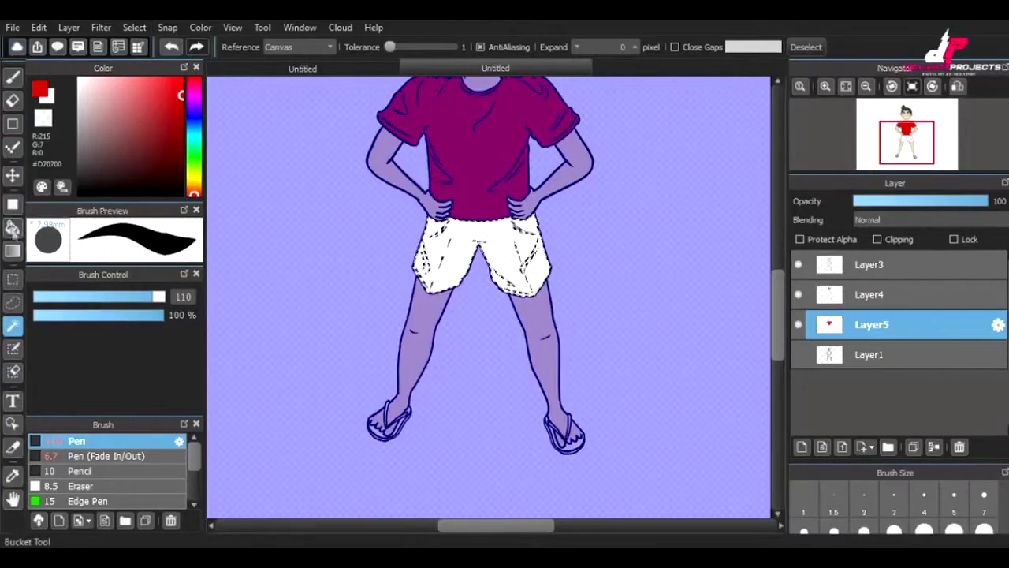
left_click(13, 227)
left_click(194, 114)
left_click(175, 150)
left_click(453, 252)
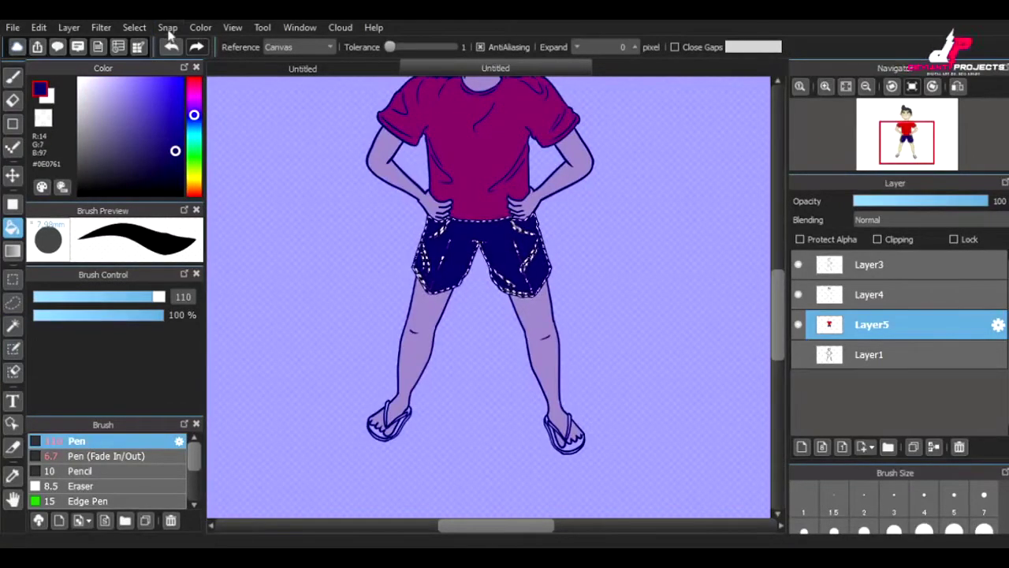
key("ctrl+d")
- Paint navy over the light gaps along the waistband and upper folds of the shorts with the Pen
left_click(13, 76)
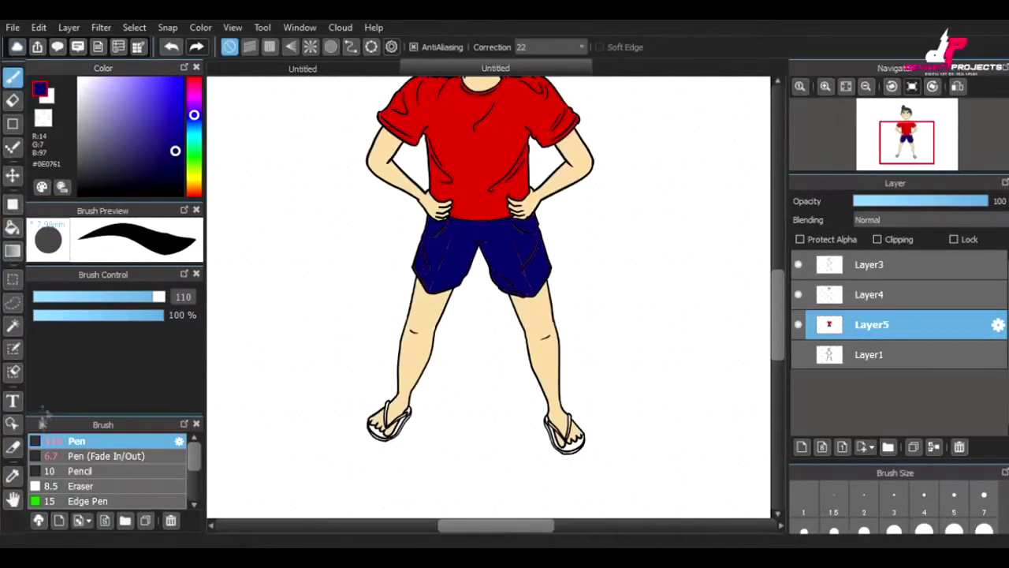
scroll(603, 345, "up", 3)
left_click_drag(603, 345, 367, 260)
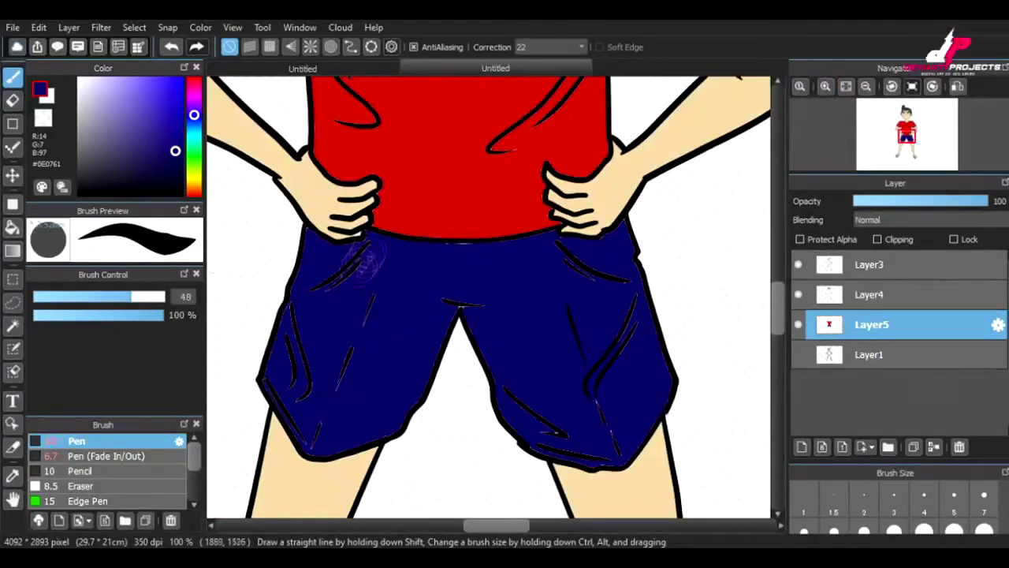
key("ctrl+Right")
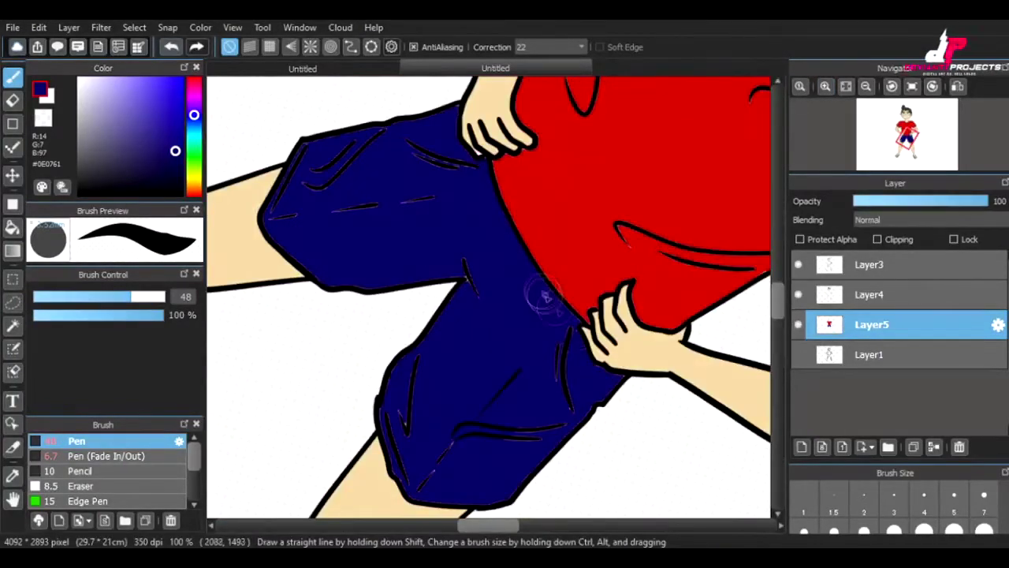
key("ctrl+Left")
key("ctrl+Left")
key("ctrl+Left")
left_click_drag(545, 296, 369, 323)
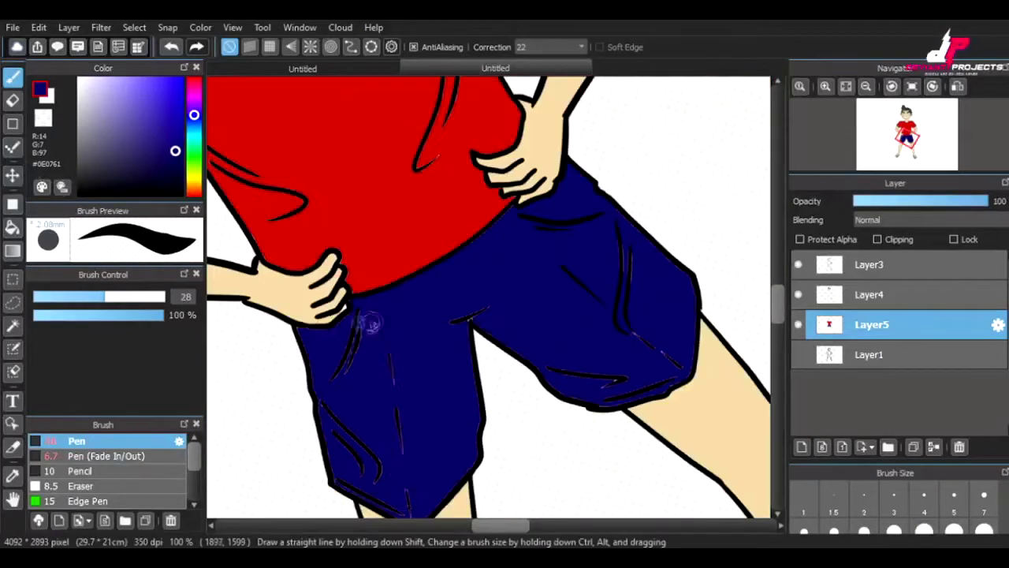
- Cover the remaining light gaps along the hems and leg folds of the shorts with the same navy
key("ctrl+Left")
key("ctrl+Left")
key("ctrl+Left")
key("ctrl+Left")
key("ctrl+Left")
key("ctrl+Left")
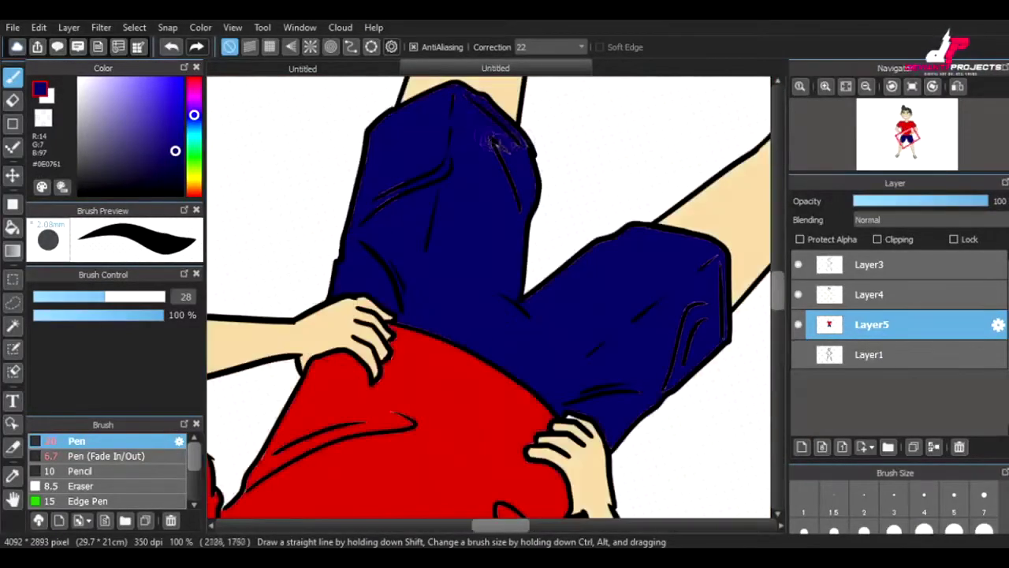
key("ctrl+Left")
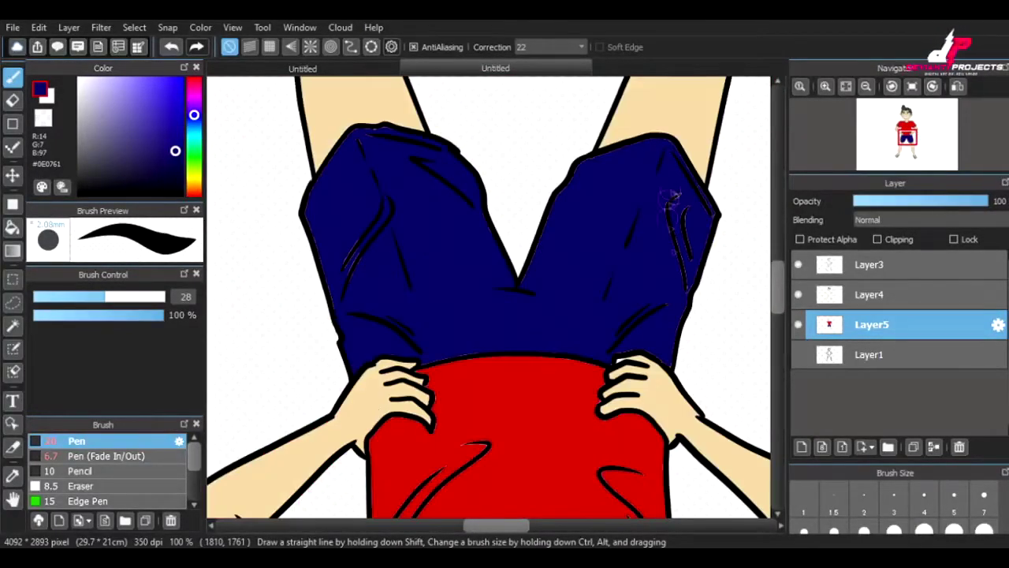
key("ctrl+Left")
key("ctrl+Left")
key("ctrl+Left")
key("ctrl+Left")
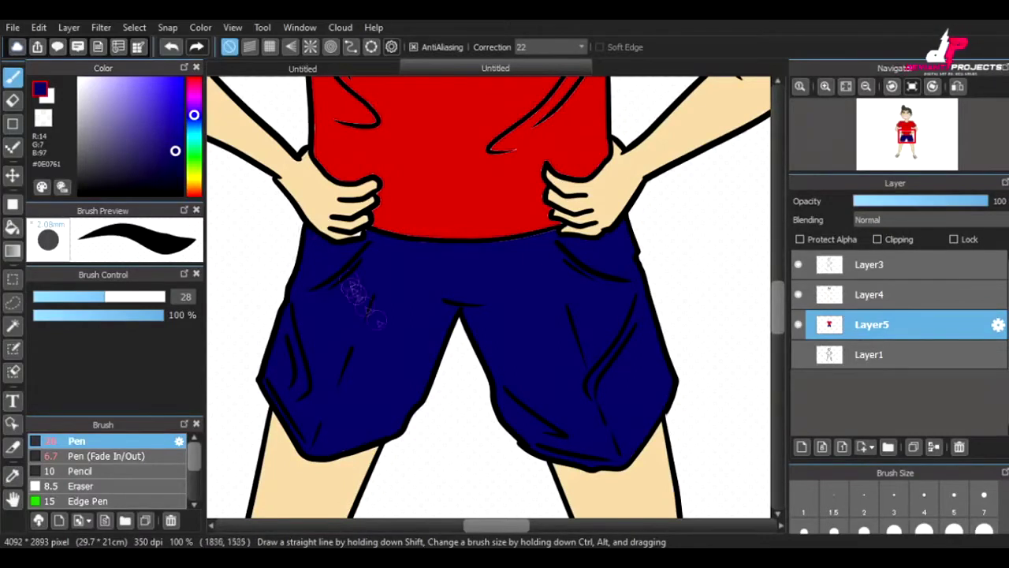
key("ctrl+Right")
key("ctrl+Right")
key("ctrl+Left")
key("ctrl+Left")
- Sample the T-shirt's red and paint over the light gaps along its fold lines
left_click(556, 167, "alt")
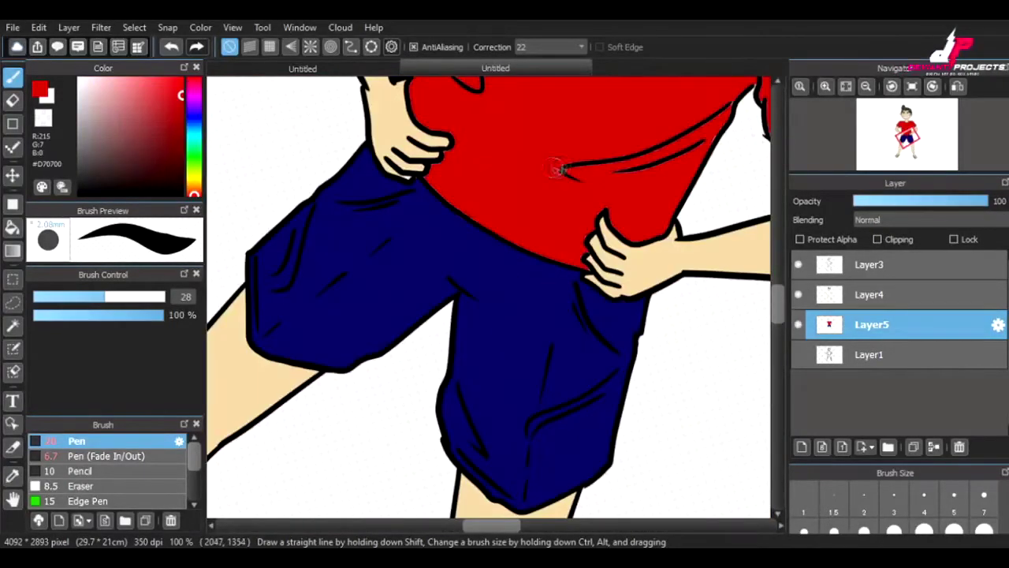
scroll(489, 300, "up", 5)
scroll(529, 151, "down", 5)
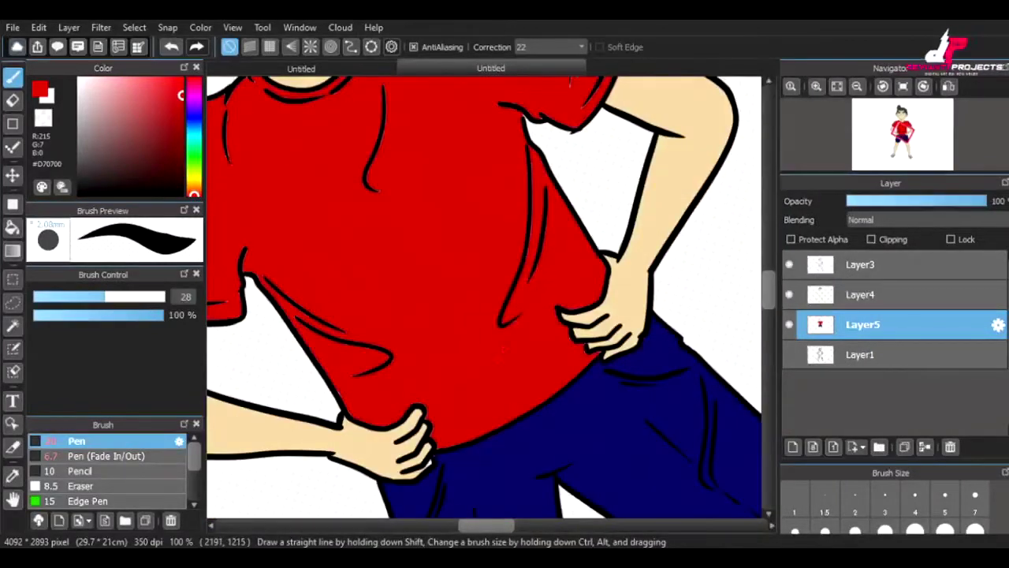
scroll(483, 272, "down", 5)
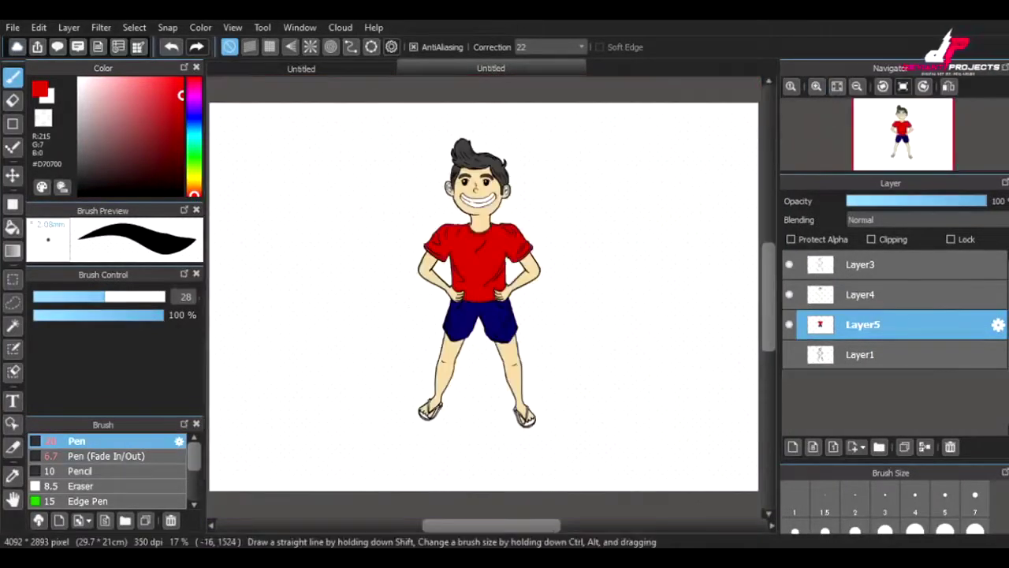
key("w")
left_click(483, 272)
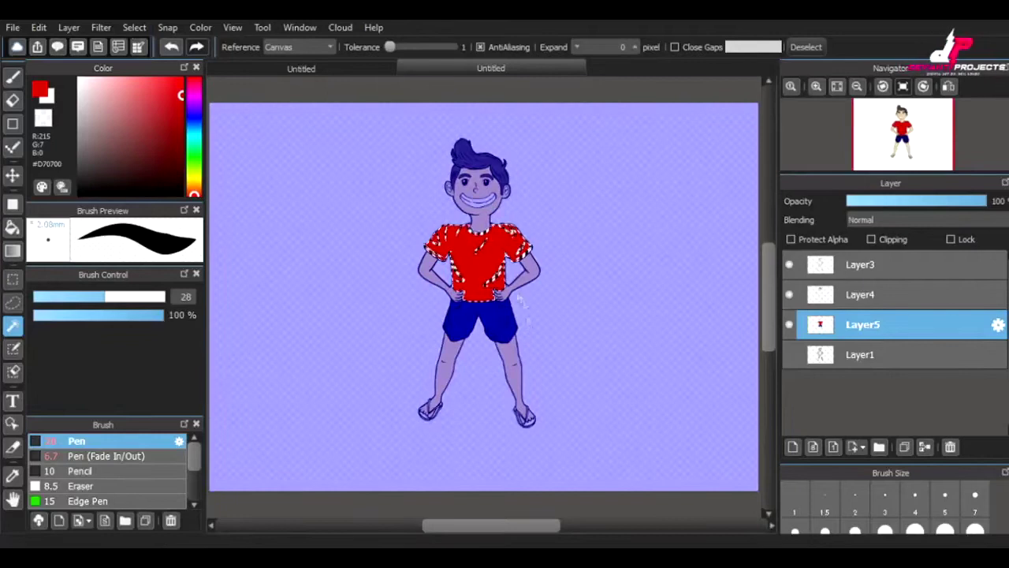
left_click(13, 227)
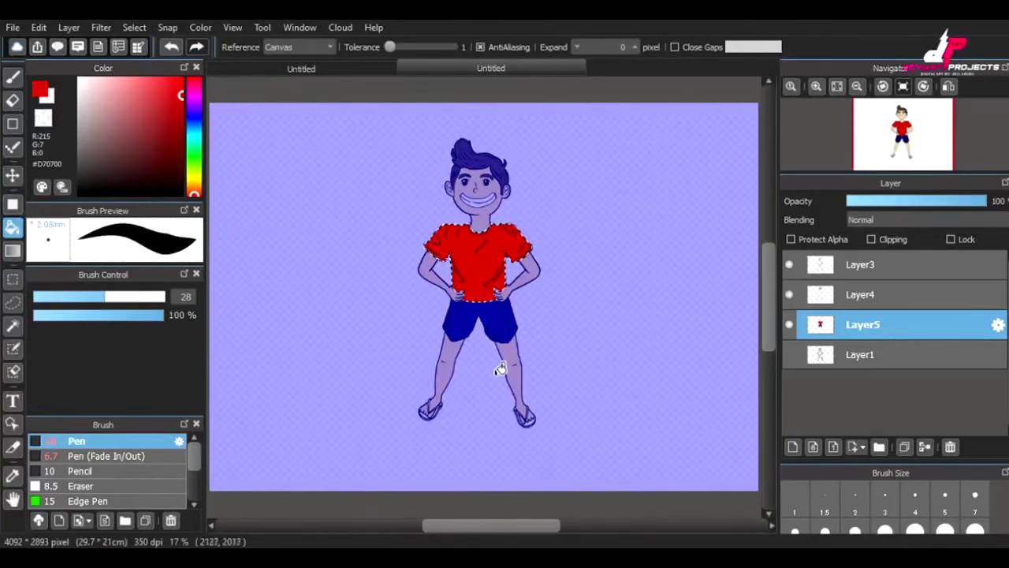
key("ctrl+d")
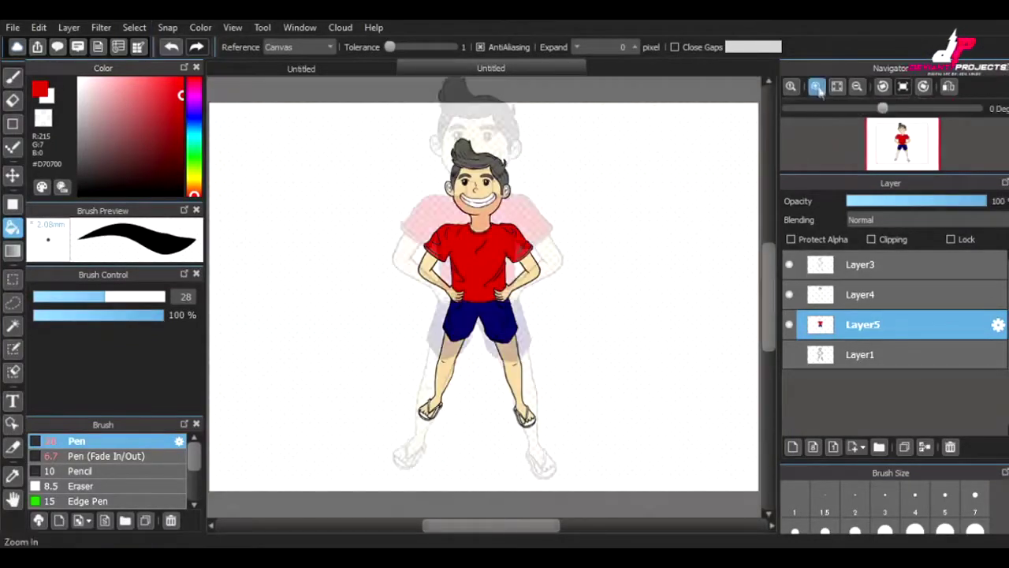
- Paint the teeth white (#FFFFFF) with the Pen and fill the inner ears with a darker tone based on the face's skin color
left_click(837, 86)
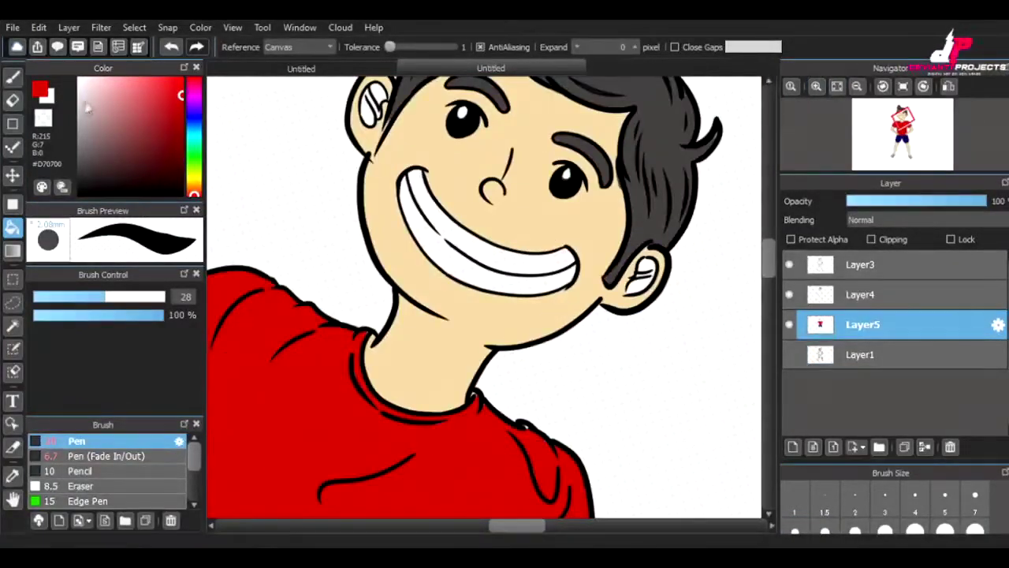
left_click(89, 115)
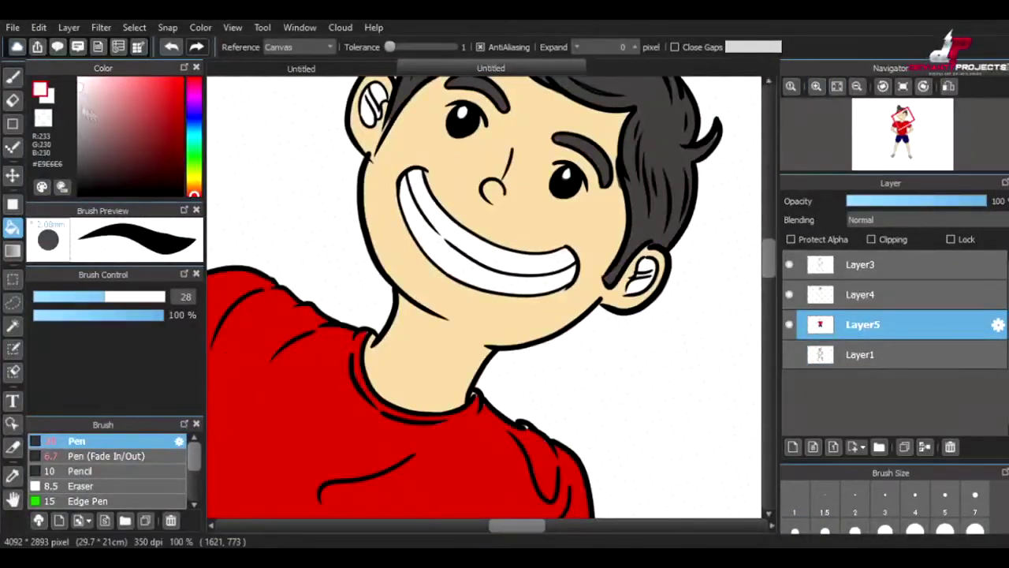
left_click(82, 82)
key("b")
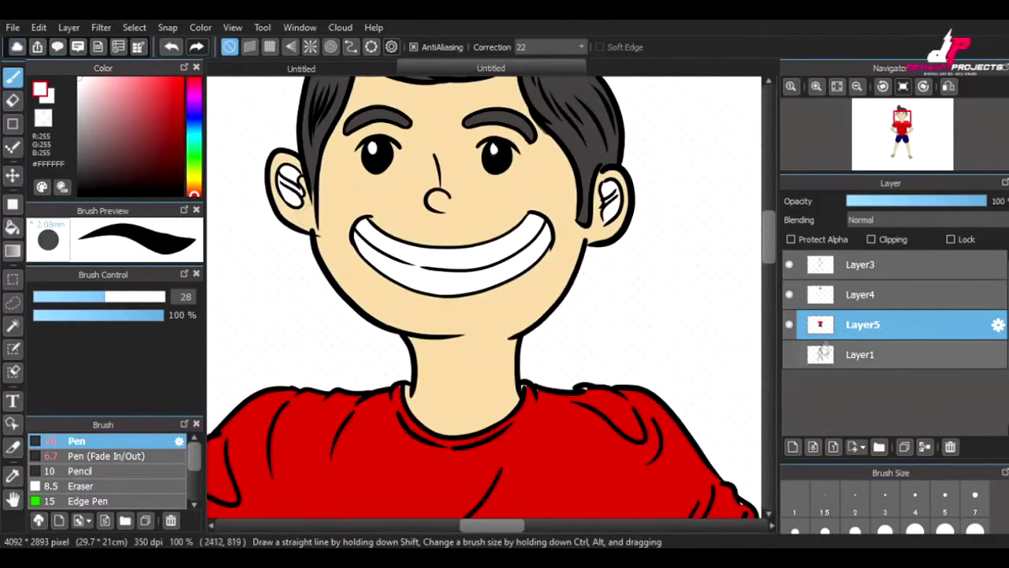
left_click(343, 213, "alt")
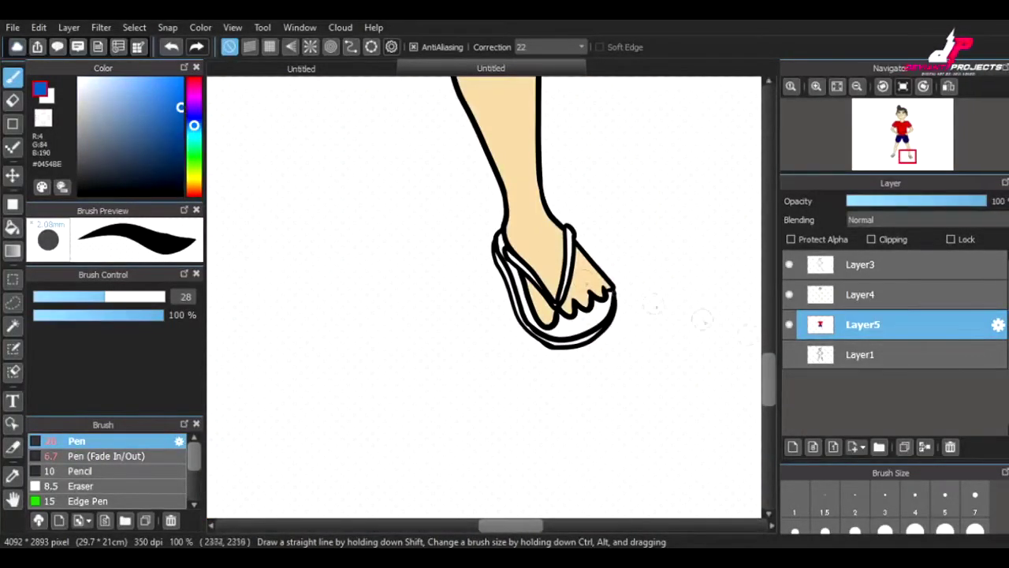
- Add a layer beneath Layer5 and paint the straps and sole of the image-right foot's flip-flop blue #0454BE with the Pen
left_click(793, 446)
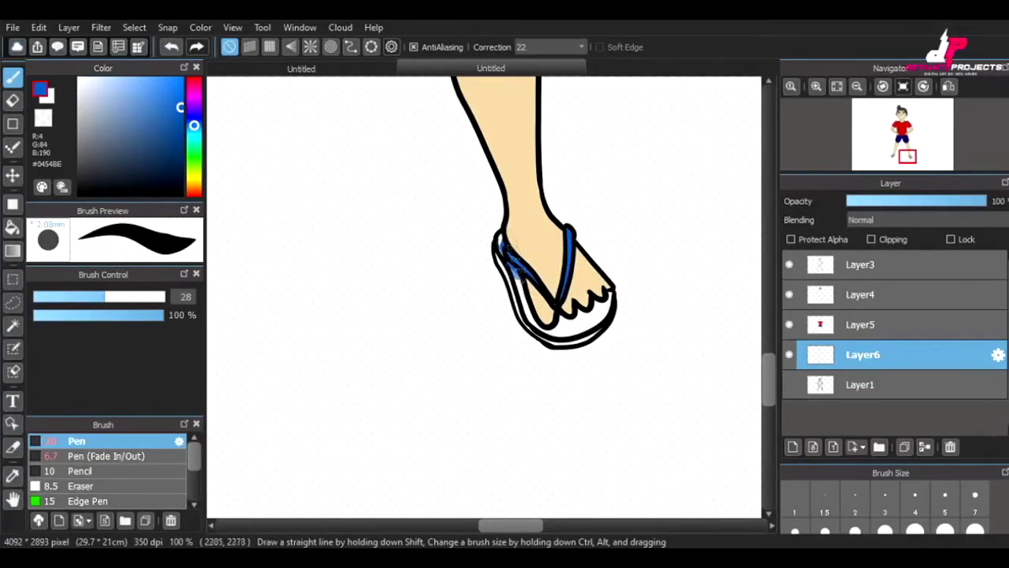
left_click_drag(562, 240, 544, 189)
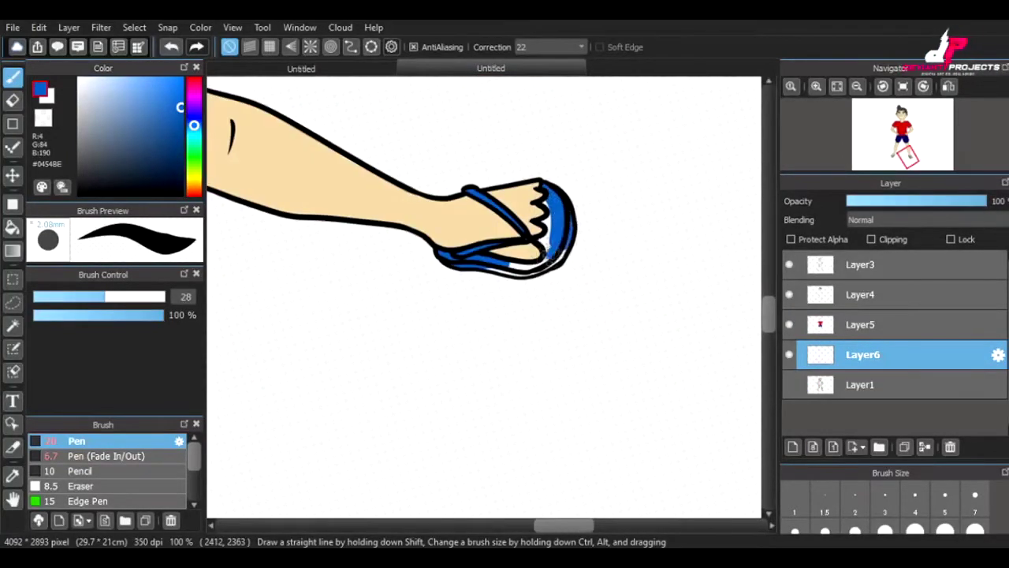
key("ctrl+r")
left_click_drag(520, 347, 511, 313)
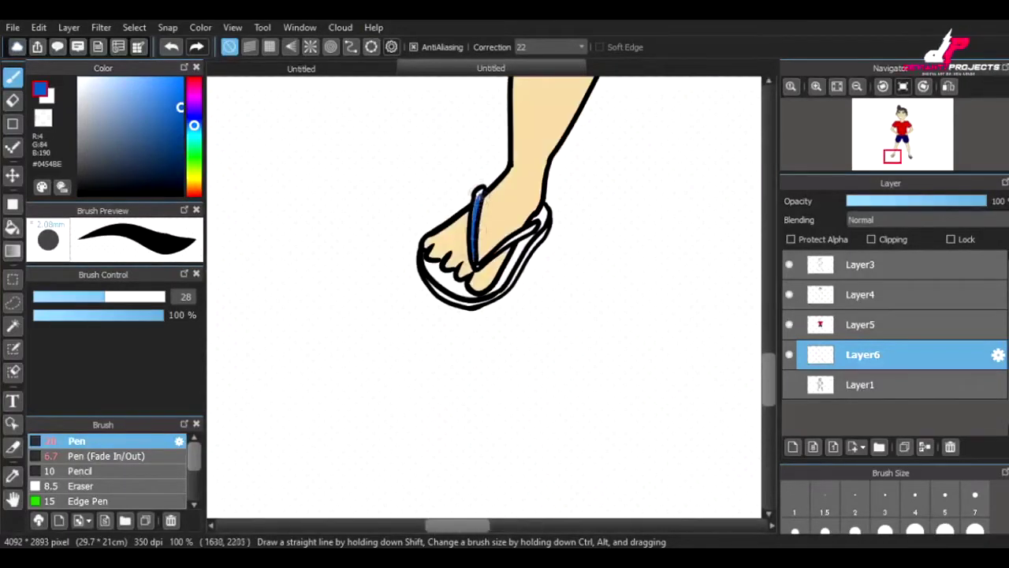
- Paint the straps and sole of the image-left foot's flip-flop with the same blue #0454BE
key("ctrl+r")
mouse_move(451, 209)
left_mouse_down()
mouse_move(488, 285)
mouse_move(474, 308)
mouse_move(501, 306)
left_mouse_up()
key("ctrl+r")
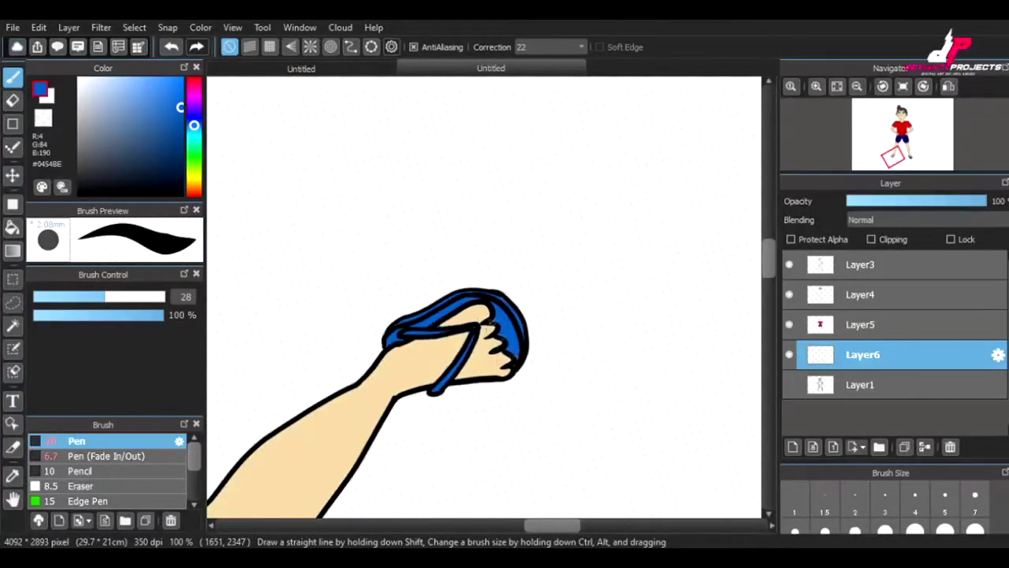
left_click(836, 86)
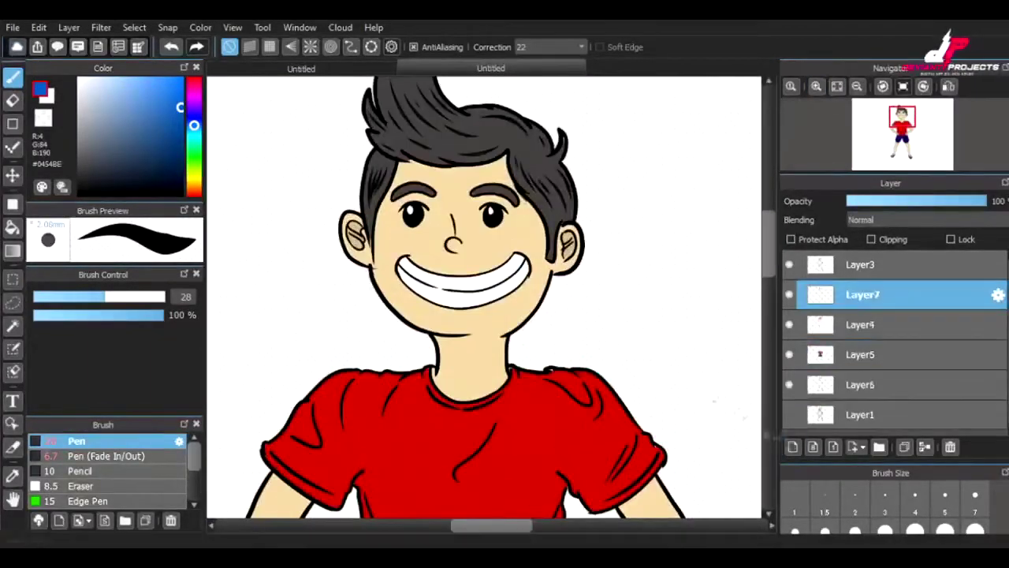
- On a new layer above Layer4, shade the image-left jawline with Pen (Fade In/Out) at size 22 in skin-shadow color #A99066
key("ctrl+plus")
key("ctrl+plus")
left_click(111, 455)
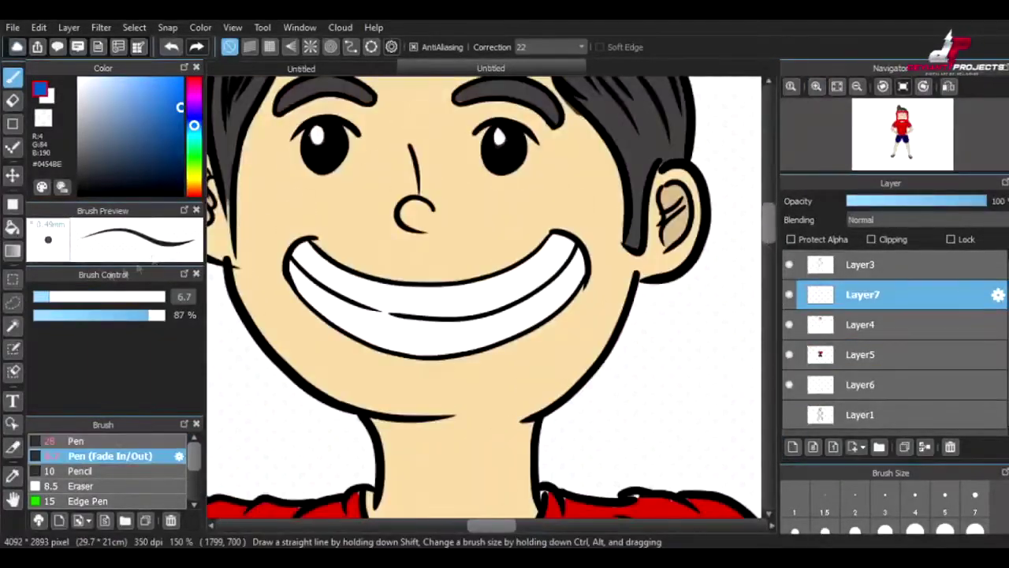
left_click(267, 309, "alt")
key("ctrl+alt+Right")
mouse_move(272, 138)
left_mouse_down()
mouse_move(331, 335)
mouse_move(367, 371)
left_mouse_up()
key("ctrl+alt+Left")
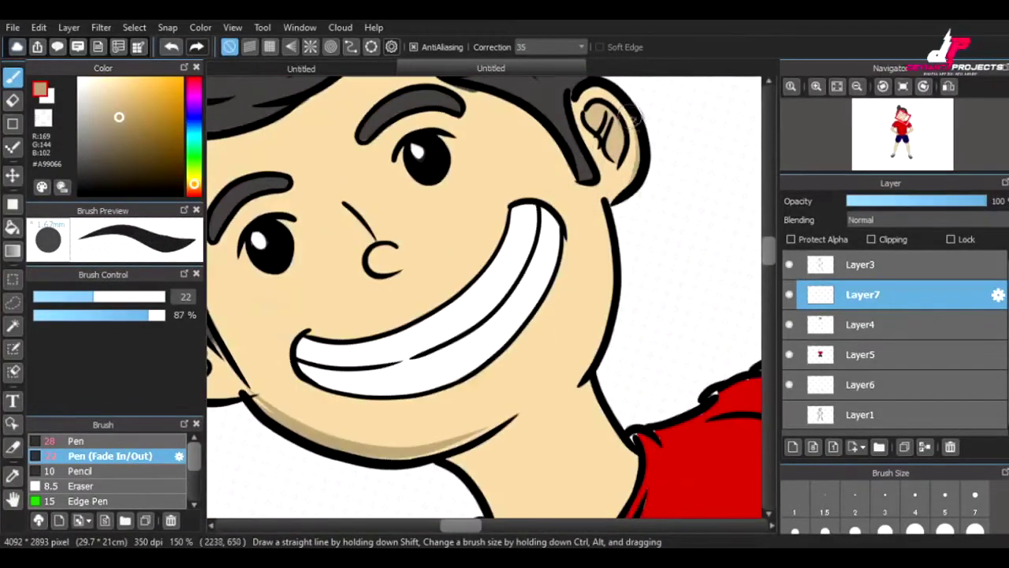
- Shade the rims of both ears with the skin-shadow color, reducing the brush size to 16
key("ctrl+alt+Right")
key("ctrl+alt+Right")
key("bracketleft")
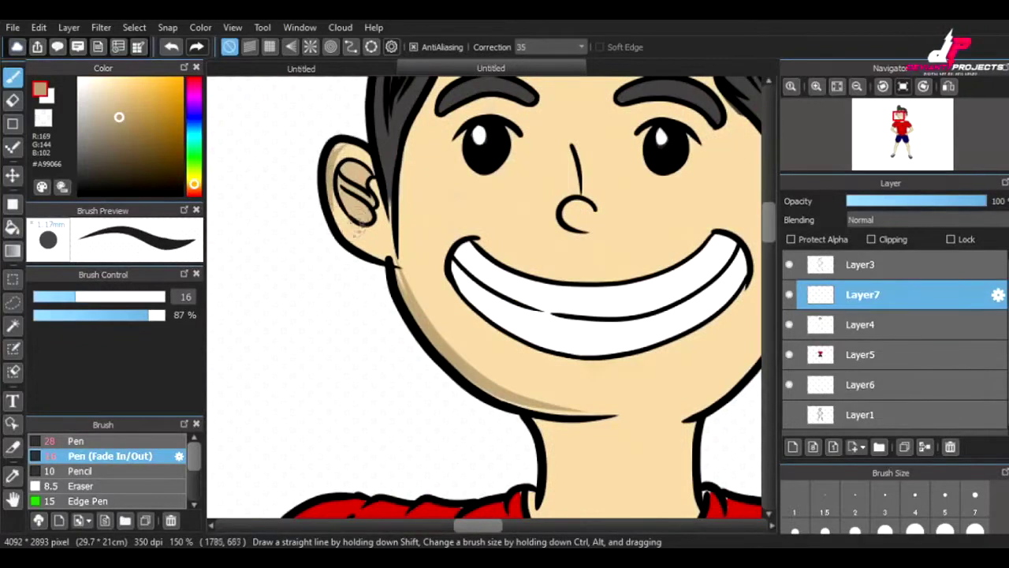
key("ctrl+alt+Left")
key("ctrl+alt+Right")
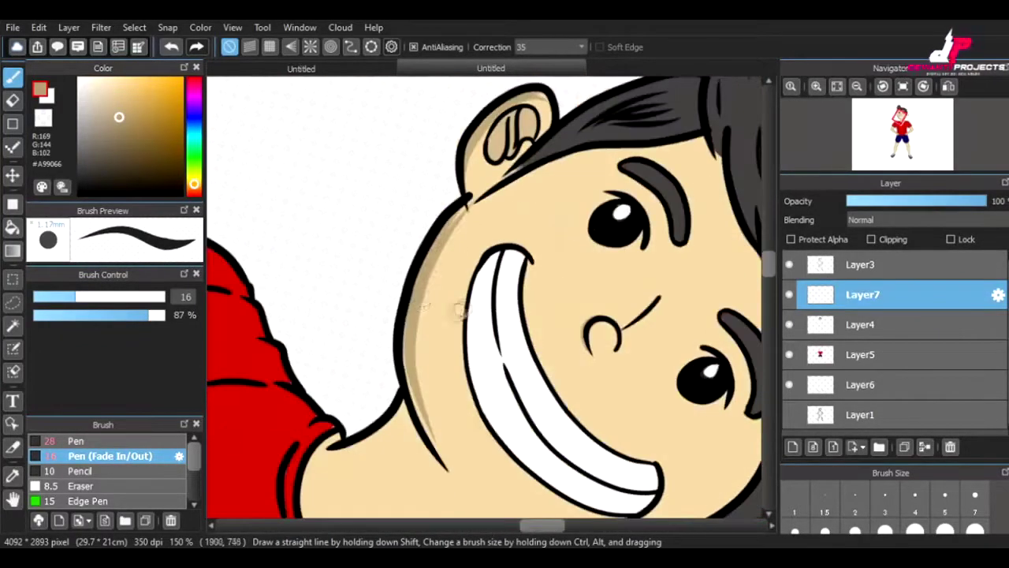
- Add skin shadows beneath the smiling mouth and beside the bridge of the nose
key("ctrl+alt+Right")
key("ctrl+alt+Right")
key("ctrl+alt+Right")
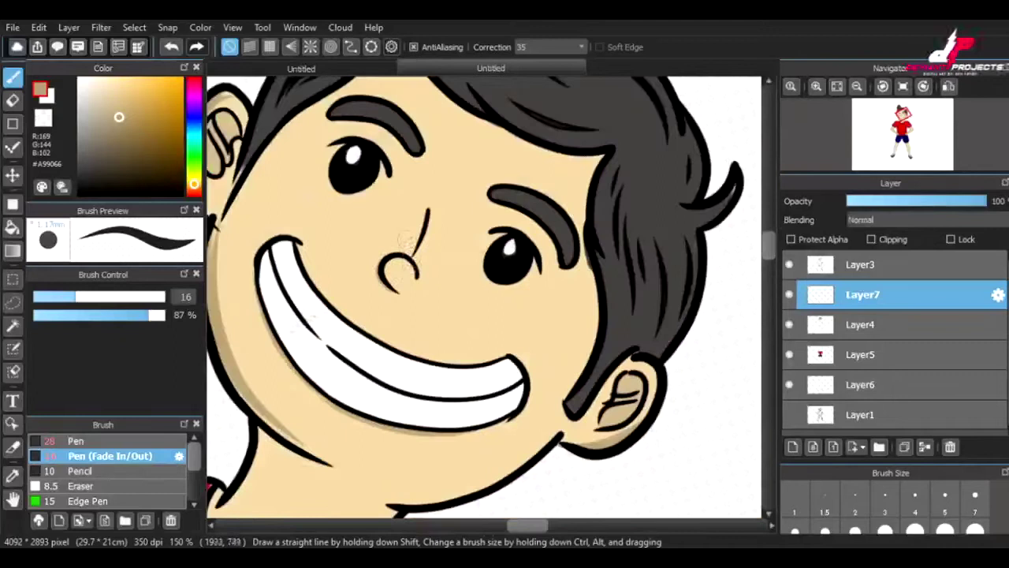
key("ctrl+alt+Left")
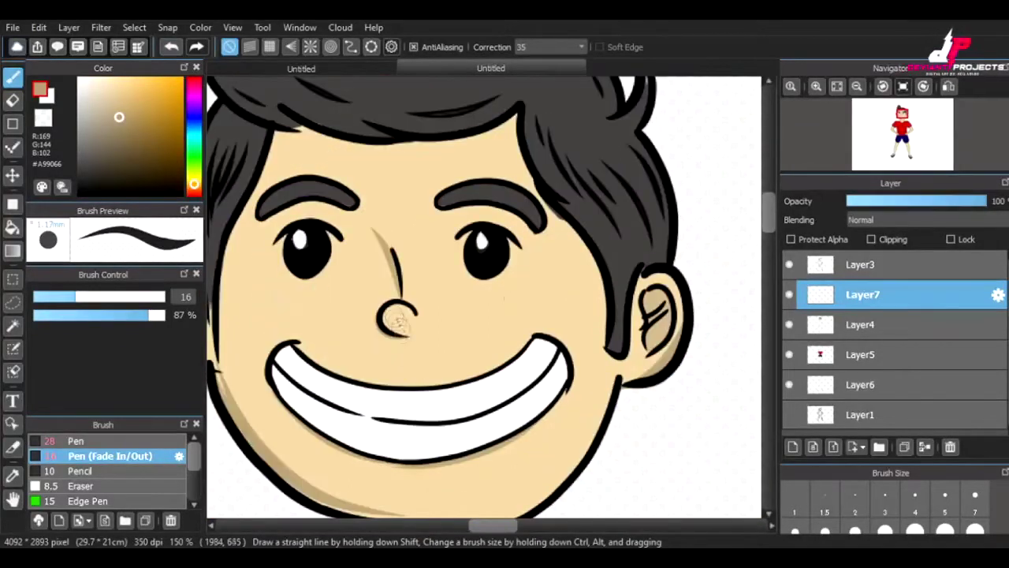
- Shade the skin along the hairline across the forehead, temples and sideburns with the same shadow color
left_click_drag(514, 120, 588, 251)
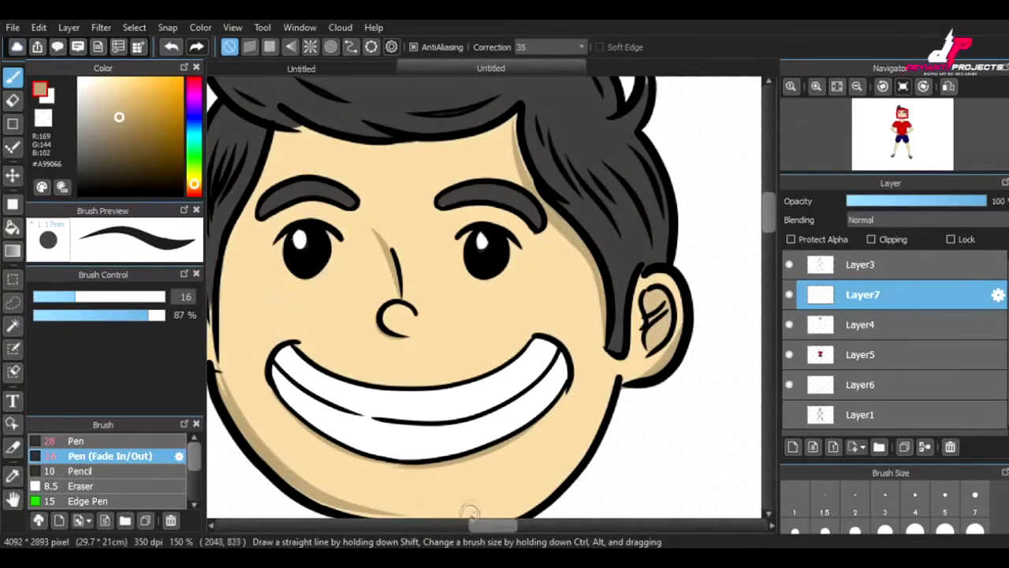
key("ctrl+alt+Right")
key("ctrl+alt+Right")
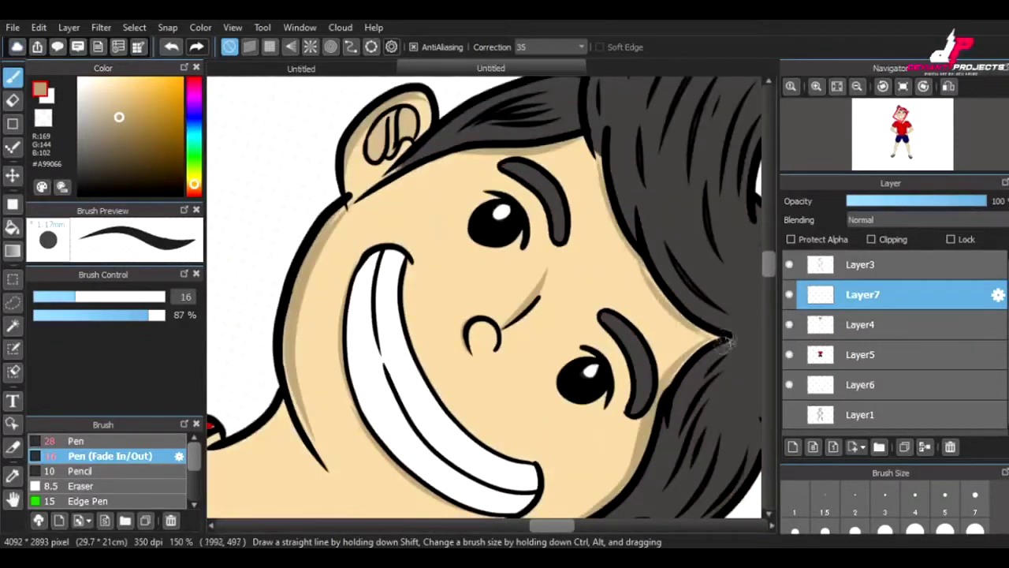
key("ctrl+alt+Left")
key("ctrl+alt+Left")
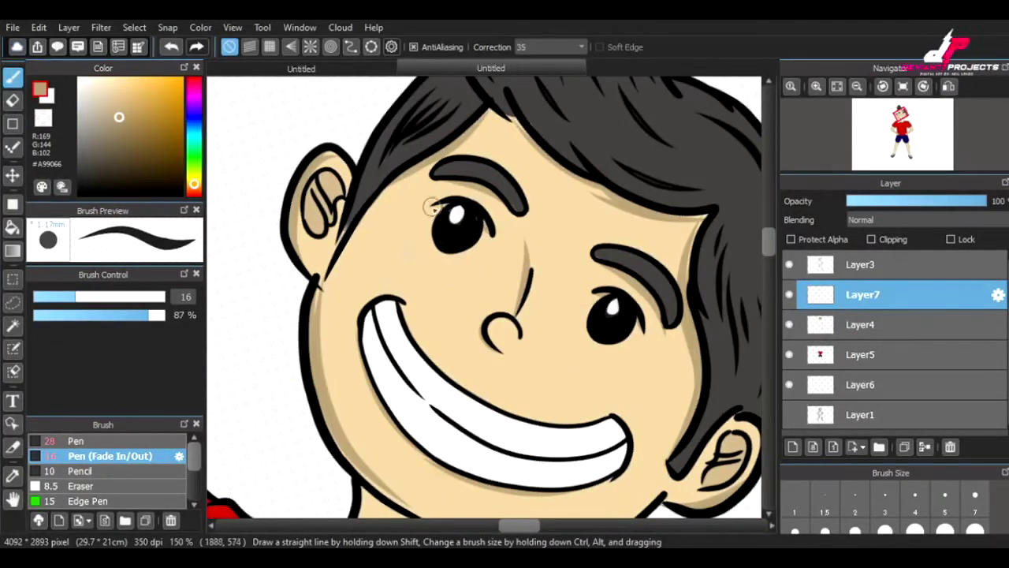
key("ctrl+alt+Right")
key("ctrl+alt+Left")
key("ctrl+alt+Left")
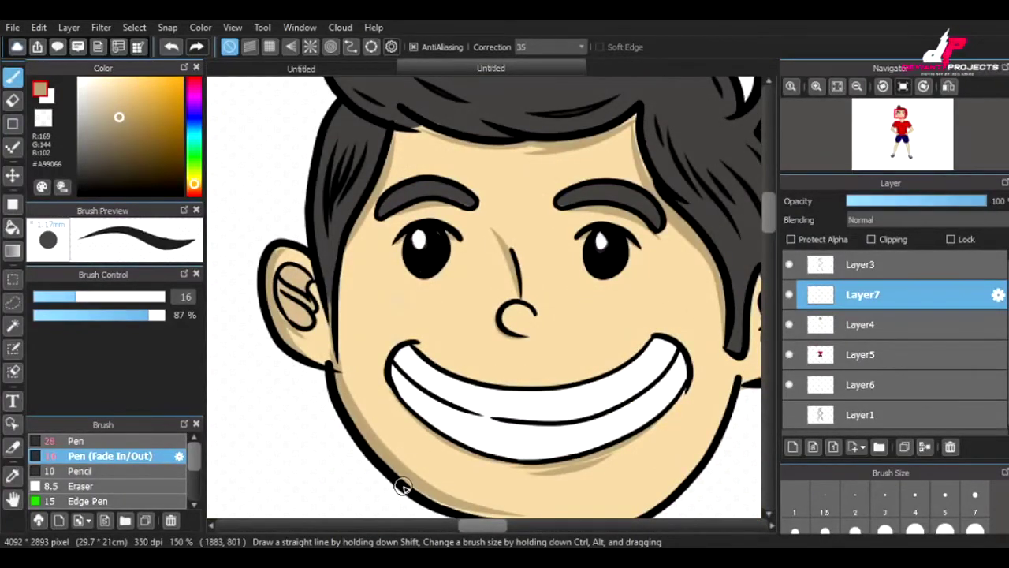
- Shade the neck beneath the jaw and along its image-left edge
scroll(403, 486, "down", 5)
key("ctrl+alt+Right")
key("ctrl+alt+Right")
key("ctrl+alt+Left")
key("ctrl+alt+Left")
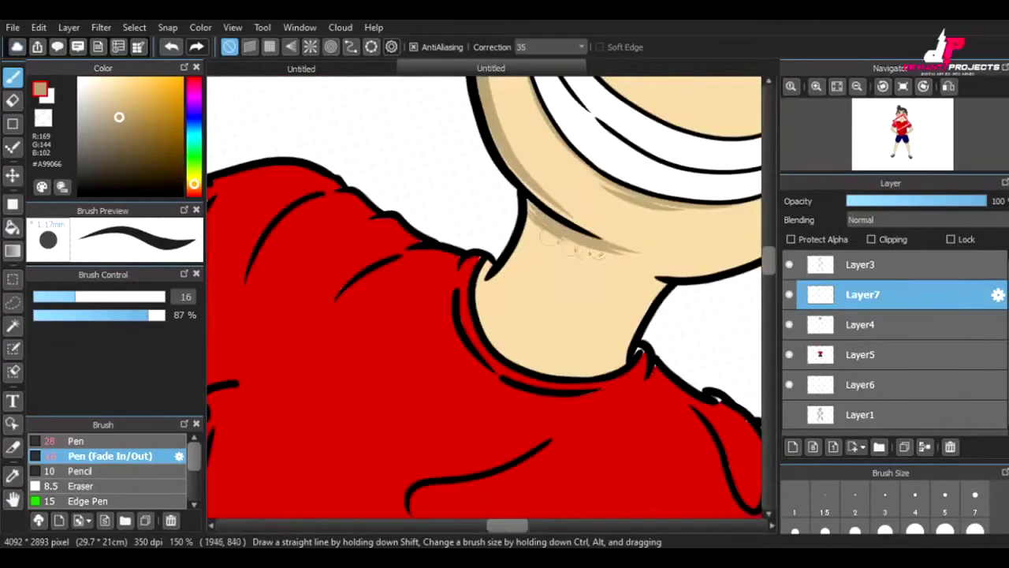
key("ctrl+alt+Right")
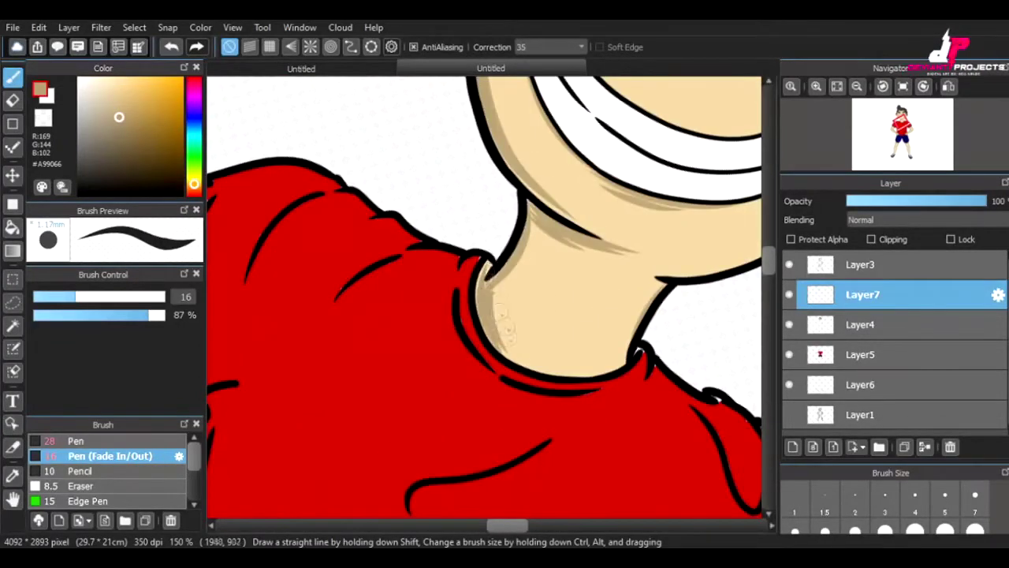
- Add skin shading around the base of the neck along the T-shirt collar
key("ctrl+alt+Left")
key("ctrl+alt+Left")
key("ctrl+alt+Right")
key("ctrl+alt+Right")
key("ctrl+alt+Right")
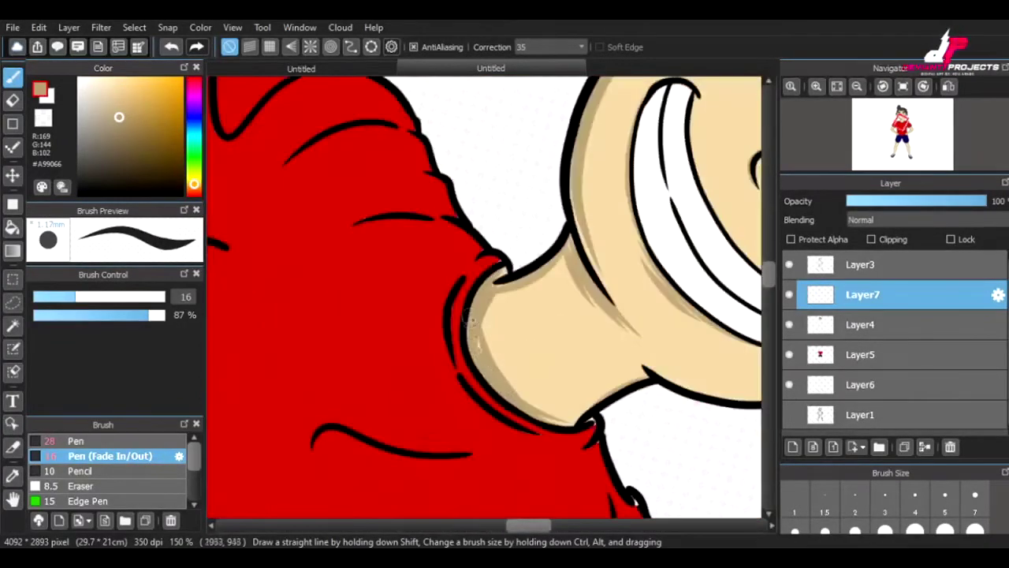
key("ctrl+alt+Left")
key("ctrl+alt+Left")
left_click(836, 86)
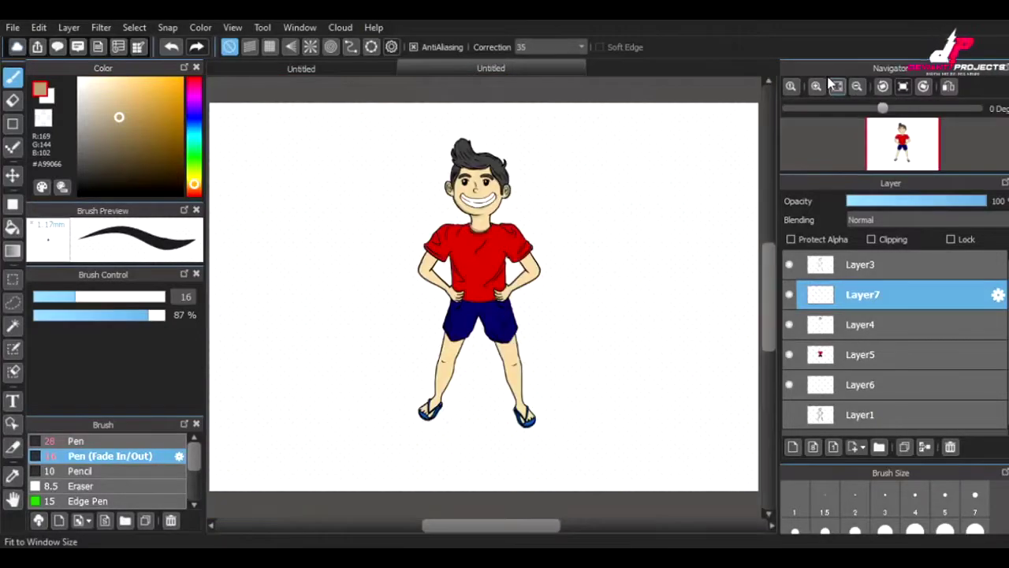
- Shade the image-left arm below the sleeve, at the elbow crease and along its outer edge, plus the hand and fingers
scroll(429, 255, "up", 8)
key("ctrl+alt+Right")
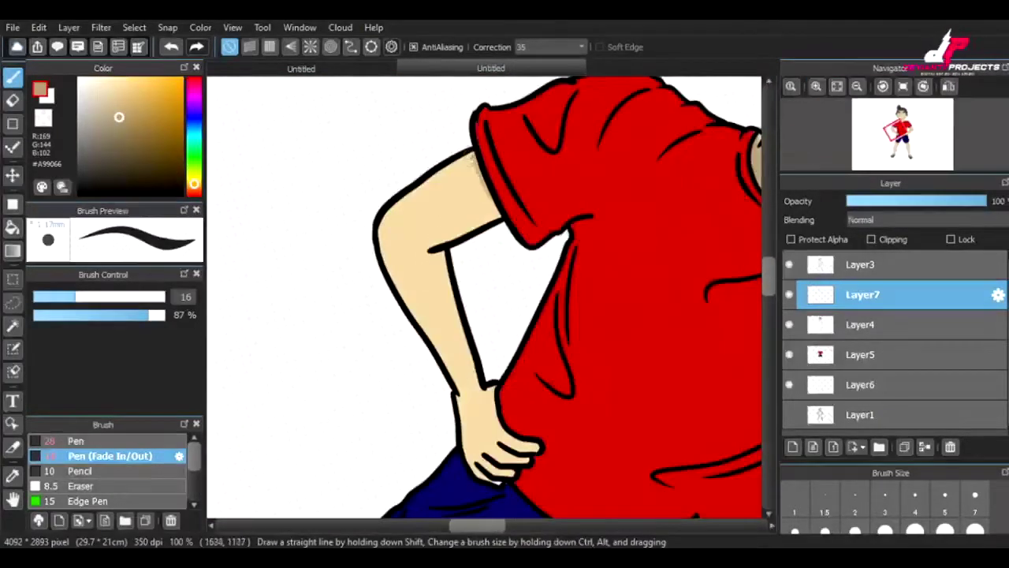
left_click_drag(424, 253, 440, 254)
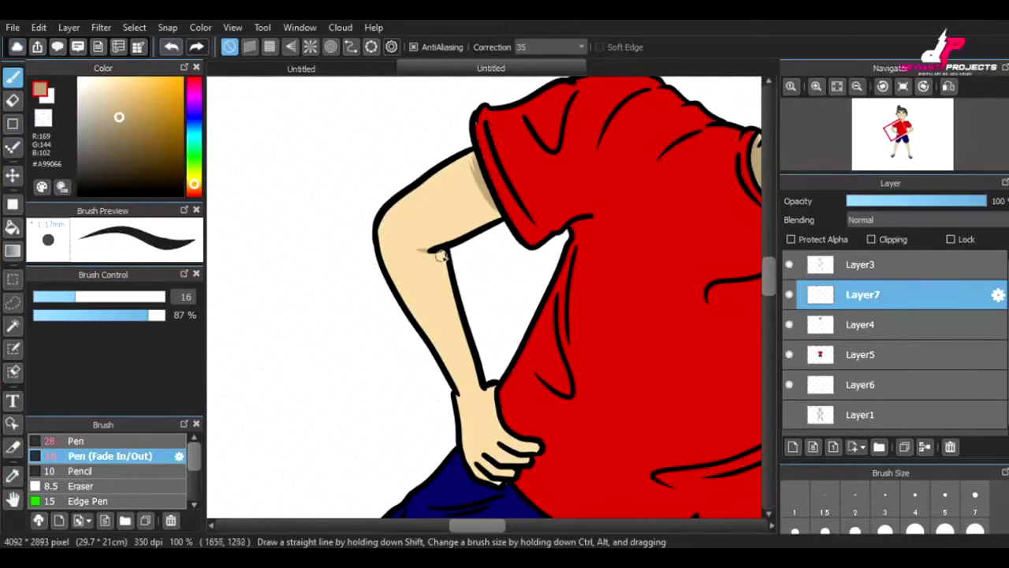
key("ctrl+alt+Left")
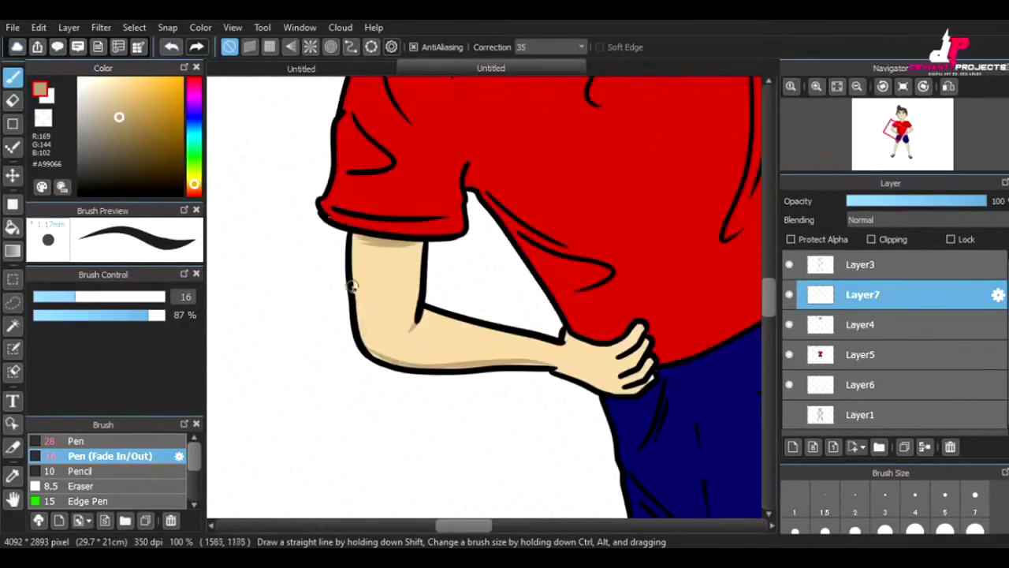
key("ctrl+alt+Right")
key("ctrl+alt+Left")
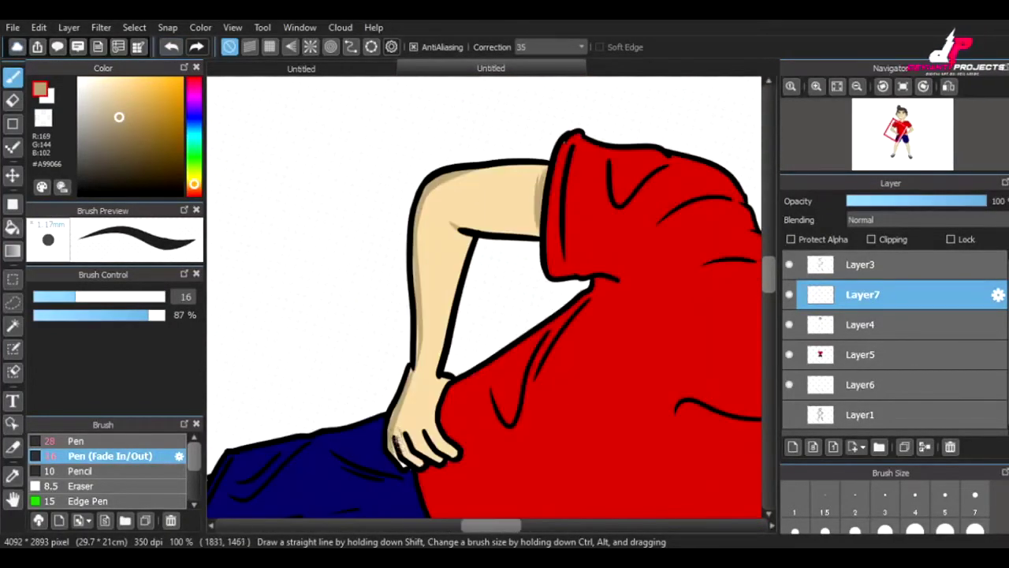
key("ctrl+alt+Right")
- Shade the image-right arm below the sleeve, at the elbow and along the forearm, plus the hand and fingers
key("h")
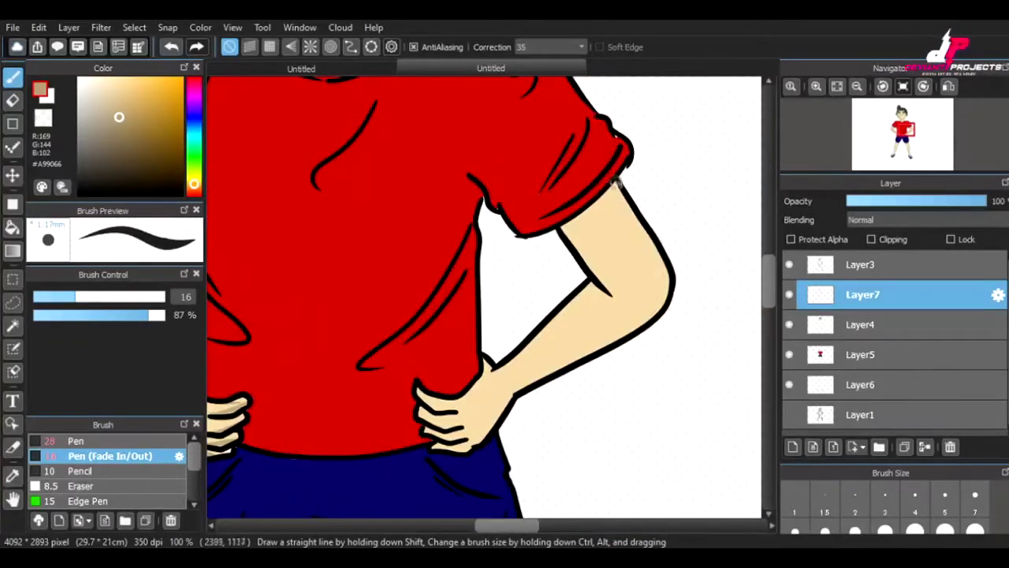
key("ctrl+alt+Left")
key("ctrl+alt+Left")
key("ctrl+alt+Right")
key("ctrl+alt+Left")
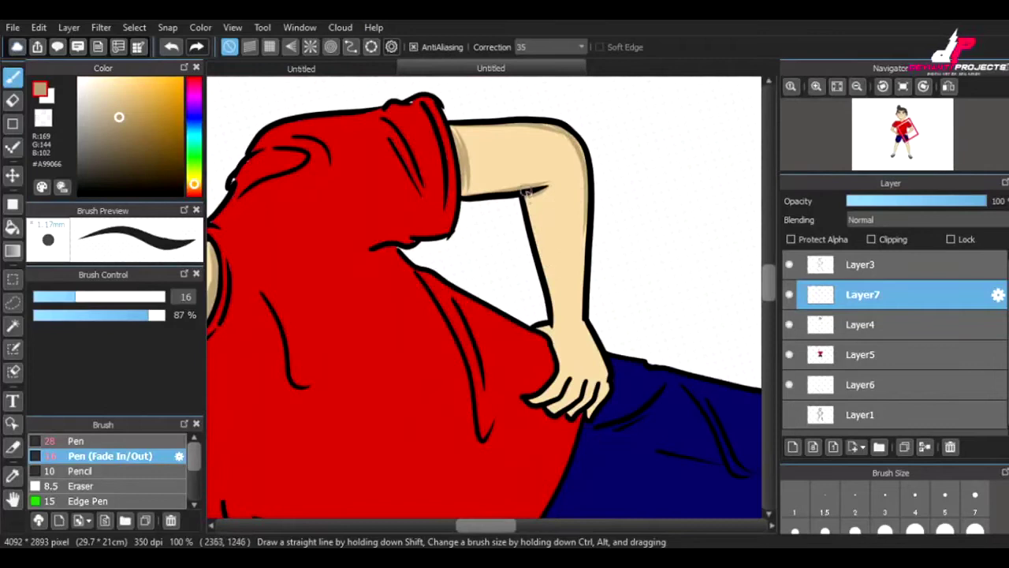
key("ctrl+alt+Right")
key("ctrl+alt+Right")
key("ctrl+alt+Right")
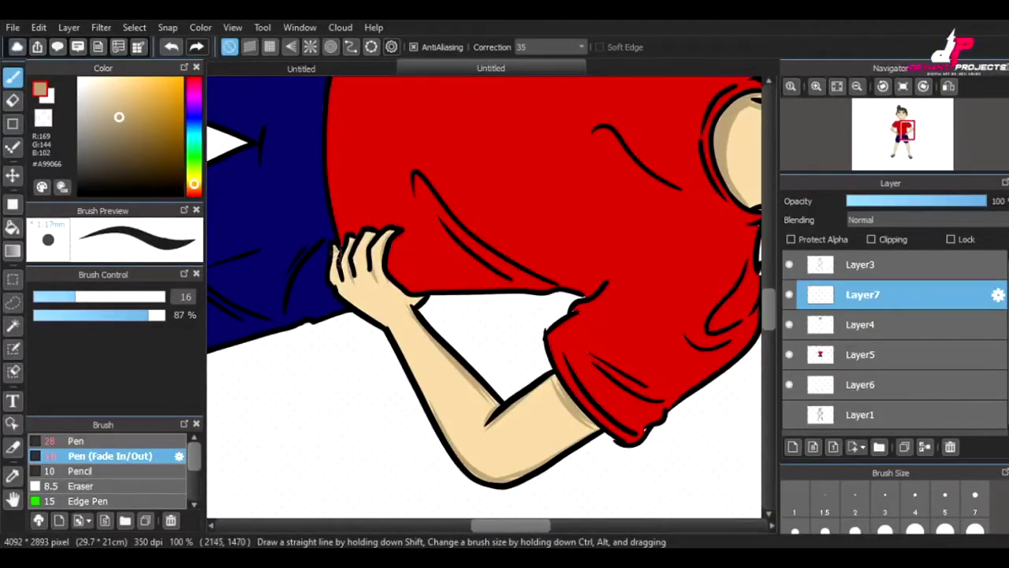
key("ctrl+alt+Left")
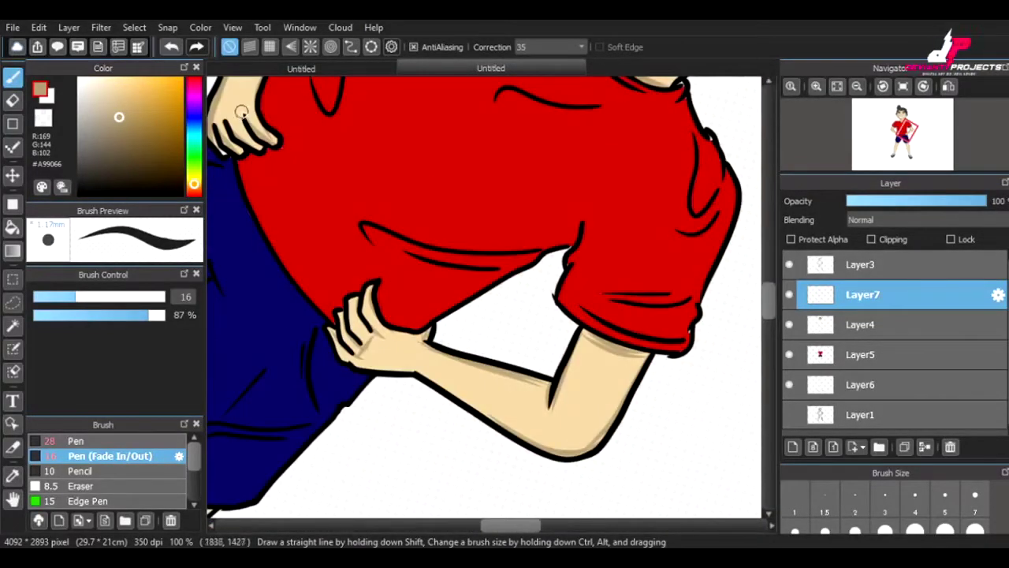
- Shade the skin of both legs directly beneath the hems of the shorts
scroll(242, 111, "down", 10)
key("ctrl+alt+Right")
key("ctrl+alt+Right")
key("ctrl+alt+Left")
scroll(484, 298, "up", 5)
key("ctrl+alt+Left")
key("ctrl+alt+Left")
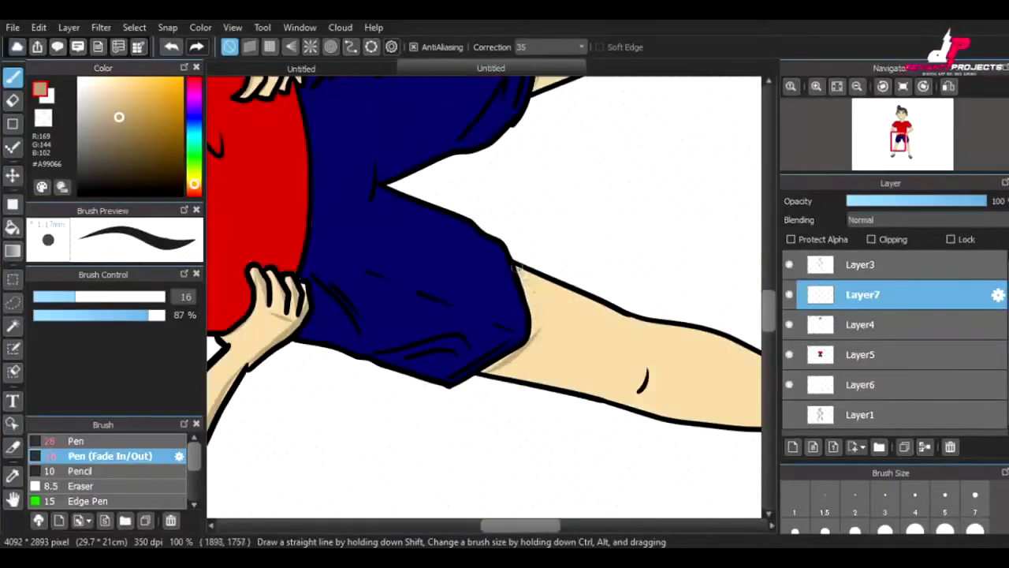
key("ctrl+alt+Left")
key("ctrl+alt+Right")
key("ctrl+alt+Right")
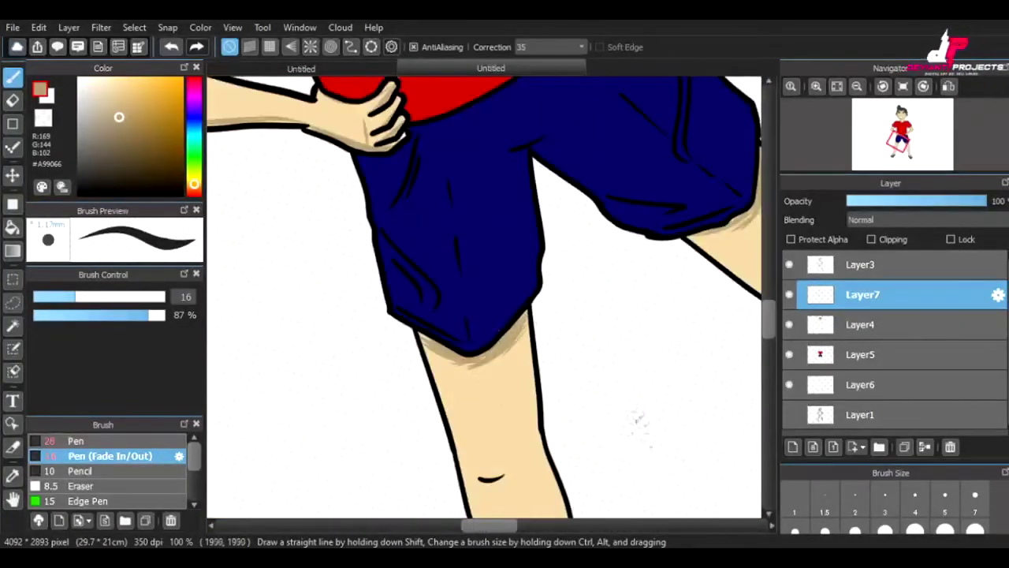
- Add shadow strokes beside the knee lines of both legs and along the image-right leg's outer edge
key("ctrl+alt+Right")
key("ctrl+alt+Left")
key("ctrl+alt+Left")
key("ctrl+alt+Right")
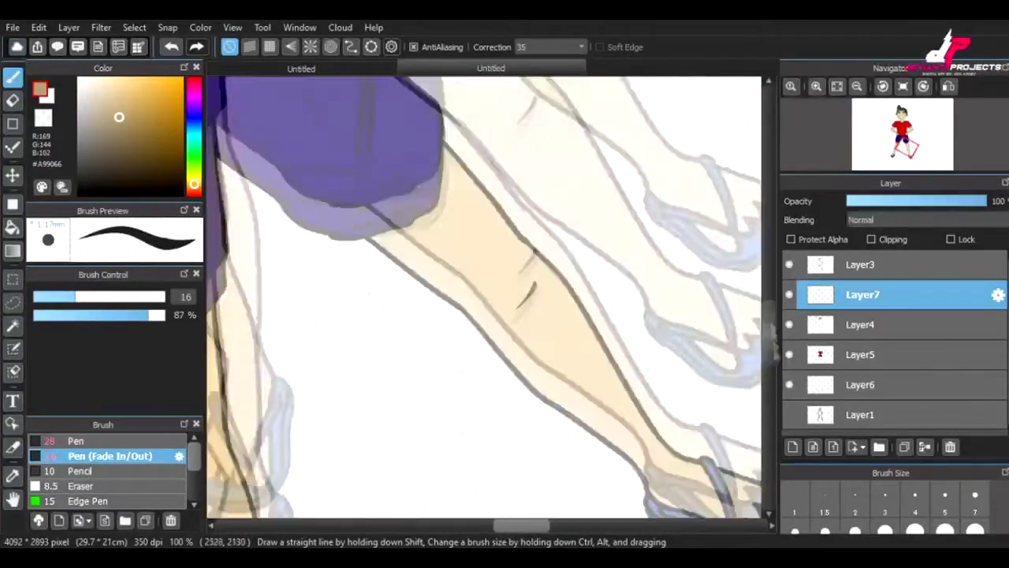
left_click_drag(501, 525, 496, 534)
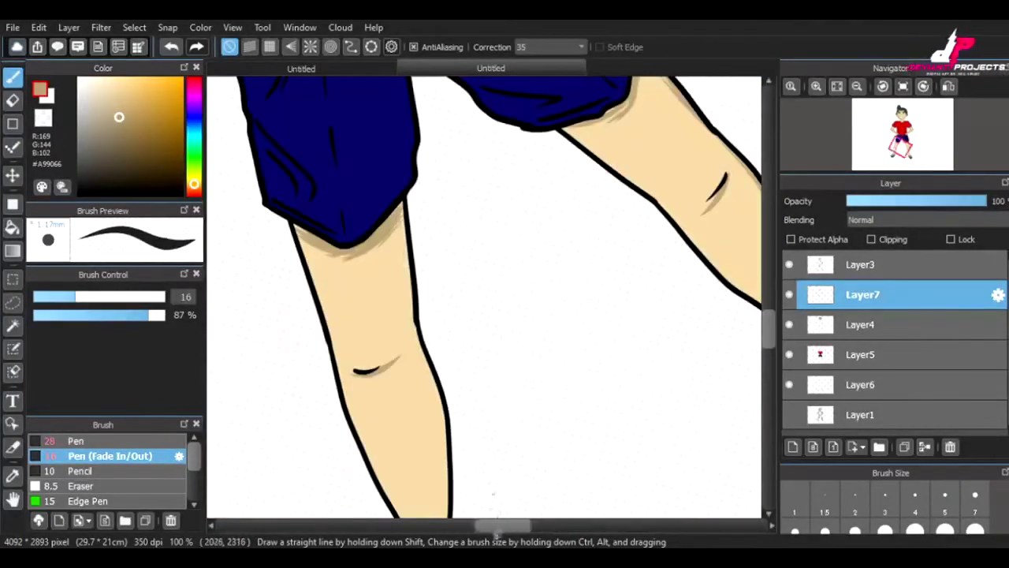
- Shade both lower legs along their edges, at the ankles, and on the feet beside the slipper straps and toes
scroll(484, 297, "down", 5)
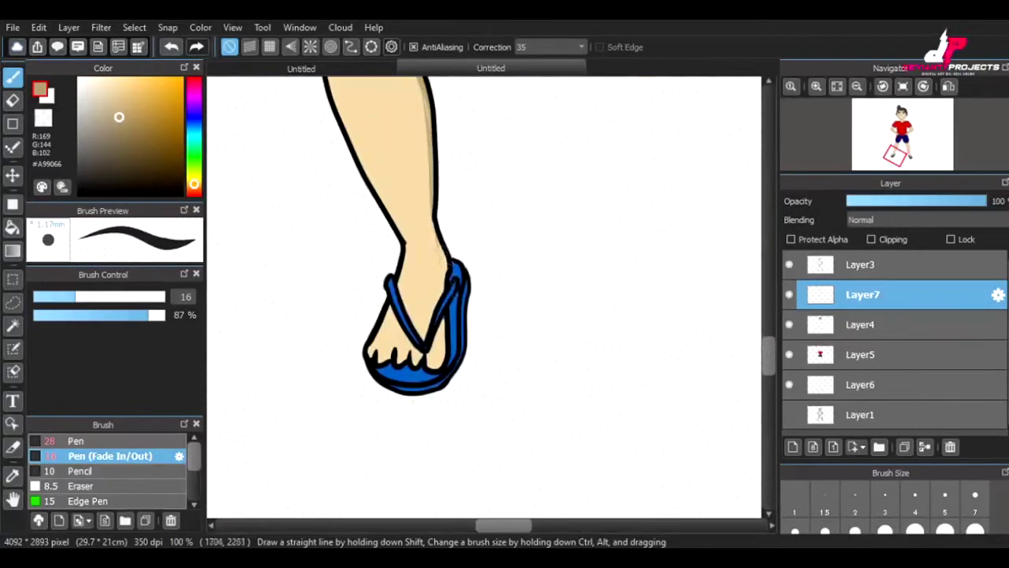
key("ctrl+alt+Left")
key("ctrl+alt+Right")
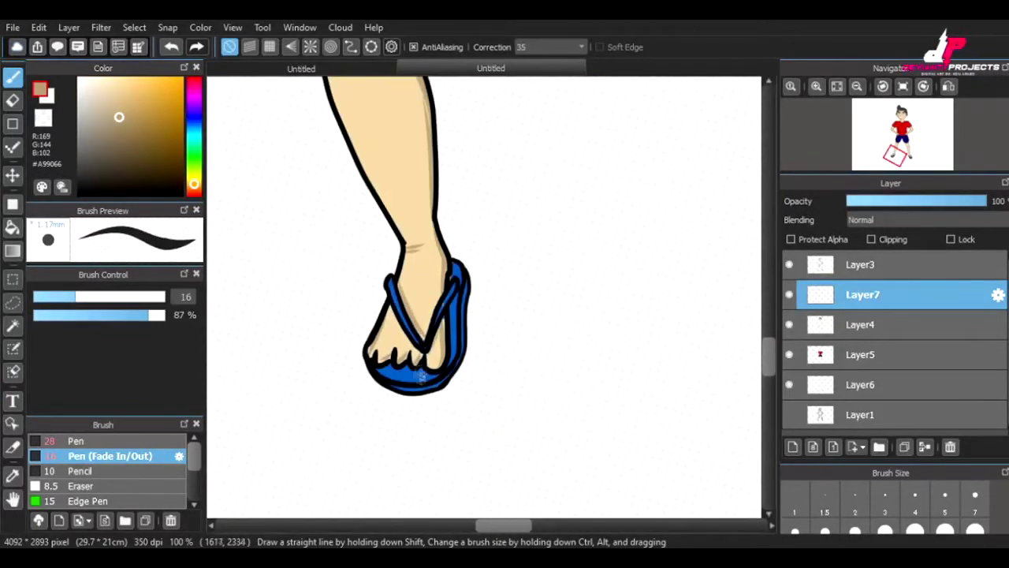
scroll(760, 337, "right", 2)
scroll(323, 326, "up", 3)
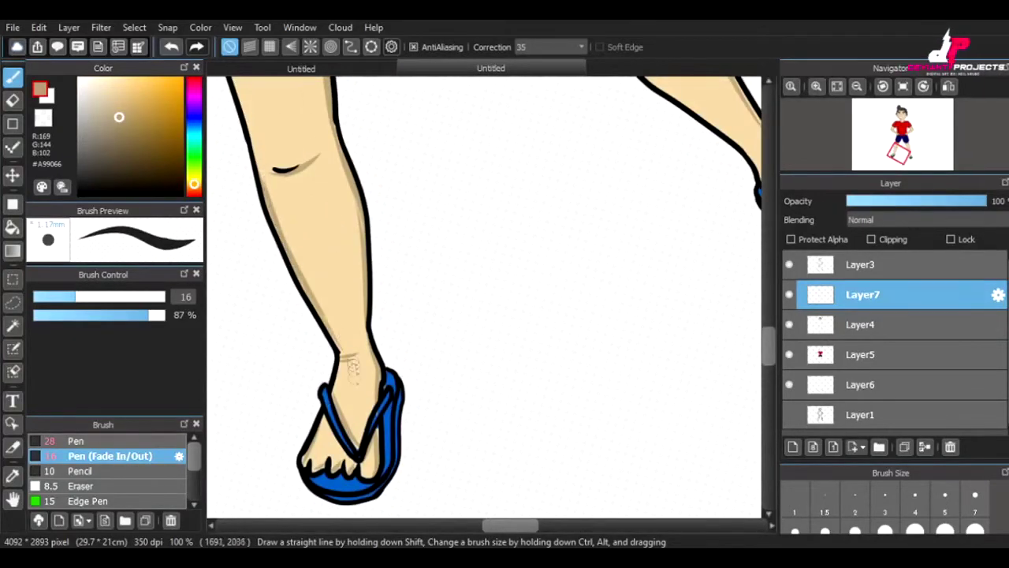
scroll(352, 367, "left", 3)
scroll(352, 366, "down", 2)
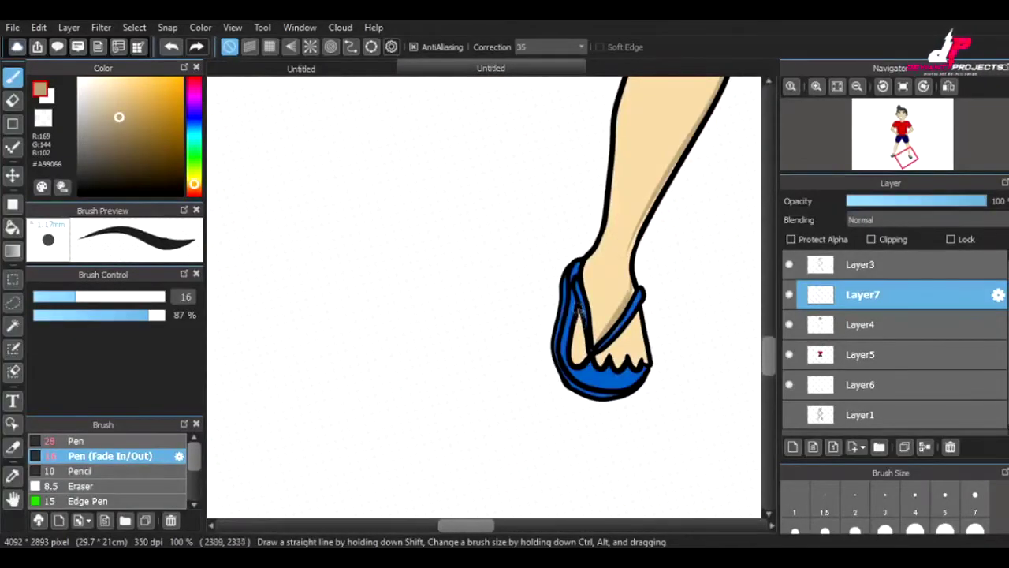
- Shade the shirt's sleeve folds, chest crease and image-left waist fold in dark red #6E0805 with brush size 26
left_click(837, 86)
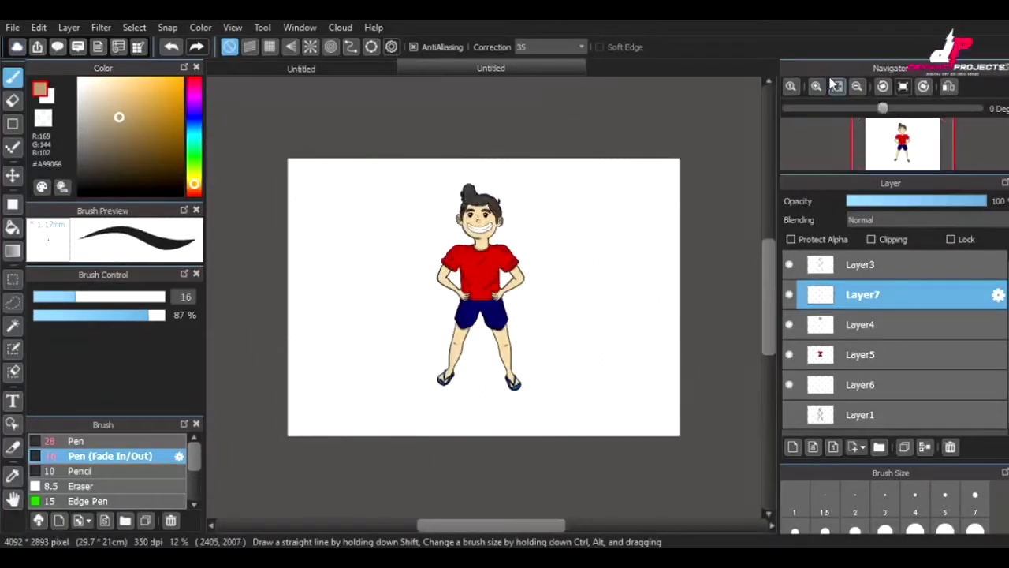
key("ctrl+plus")
key("ctrl+plus")
key("ctrl+plus")
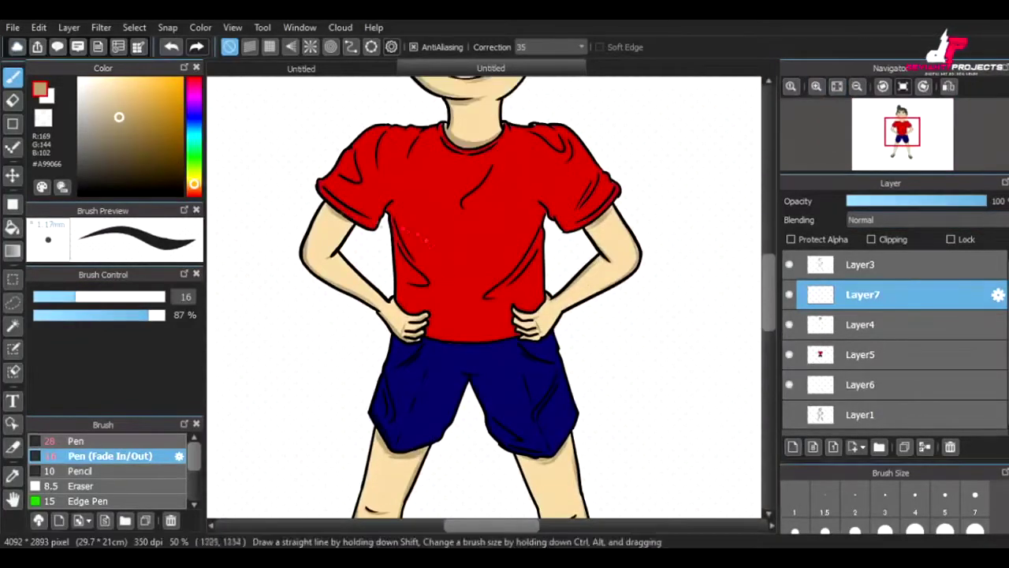
left_click(359, 172, "alt")
left_click(359, 174, "alt")
mouse_move(359, 173)
left_mouse_down()
mouse_move(371, 173)
mouse_move(355, 178)
left_mouse_up()
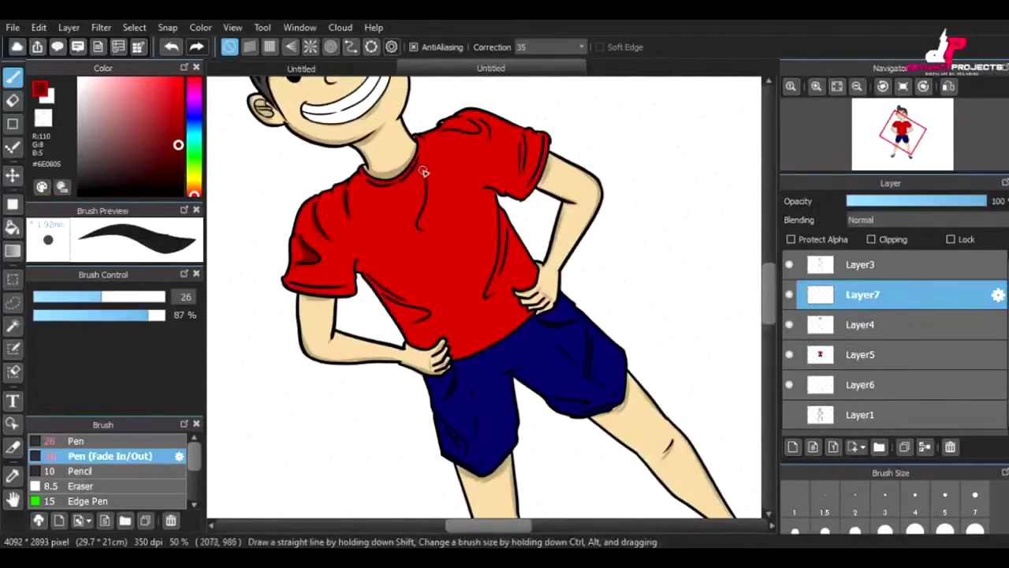
key("ctrl+0")
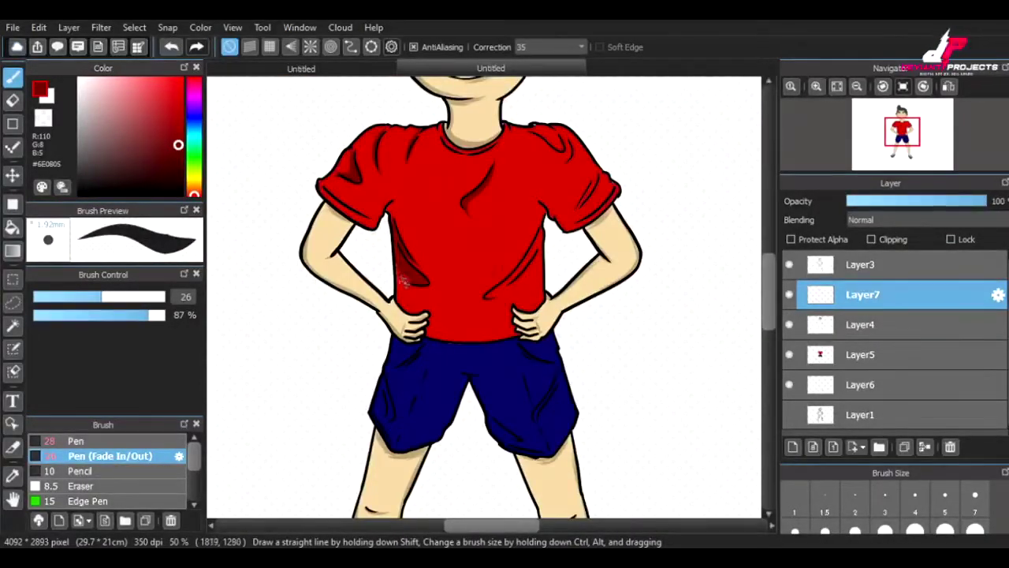
- Continue the dark red shading along the shirt's side folds, sleeves, collar and bottom hem
left_click_drag(404, 280, 488, 294)
left_click_drag(441, 260, 426, 236)
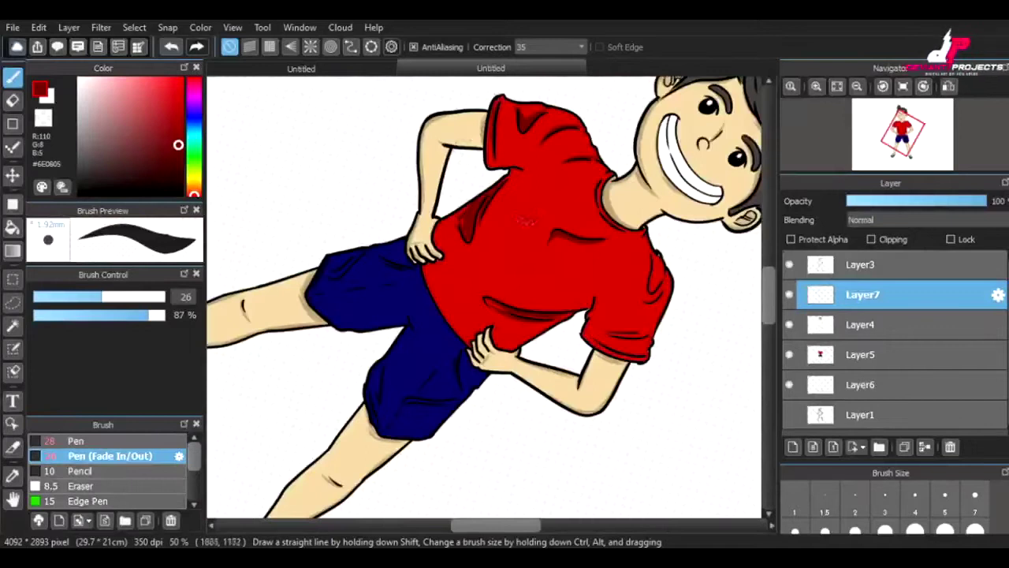
left_click_drag(518, 222, 364, 221)
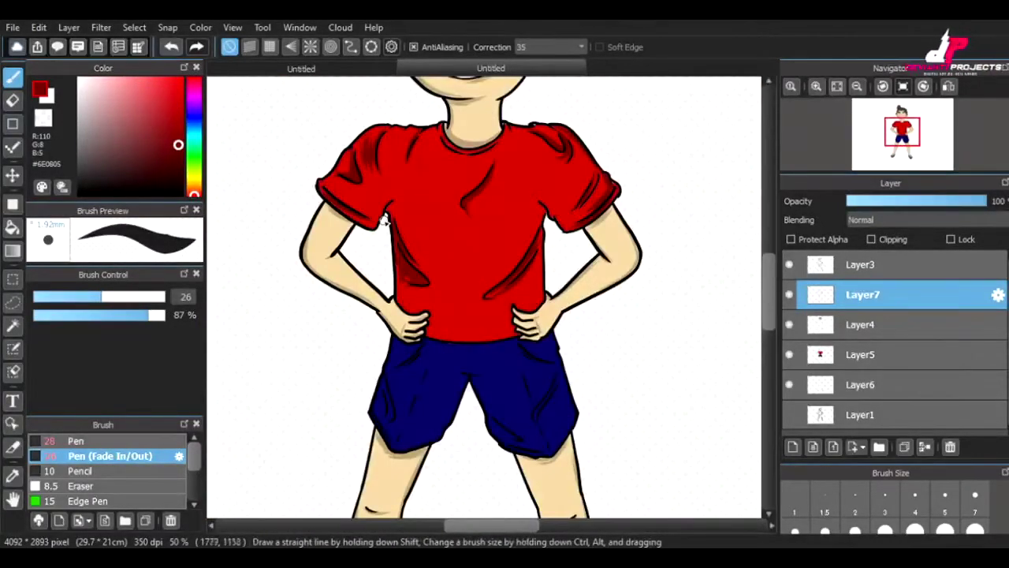
left_click_drag(438, 134, 546, 175)
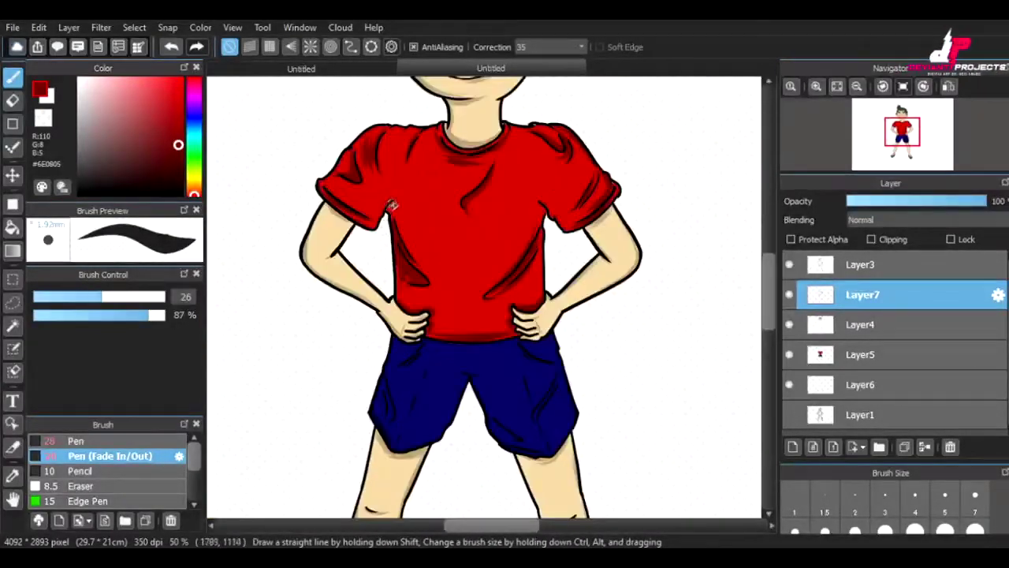
- Add blue highlights along the folds, hems and waist of the shorts using #1407AA and lighter #3D2EDF at brush size 25
scroll(757, 292, "down", 3)
left_click(398, 226, "alt")
left_click(410, 251, "alt")
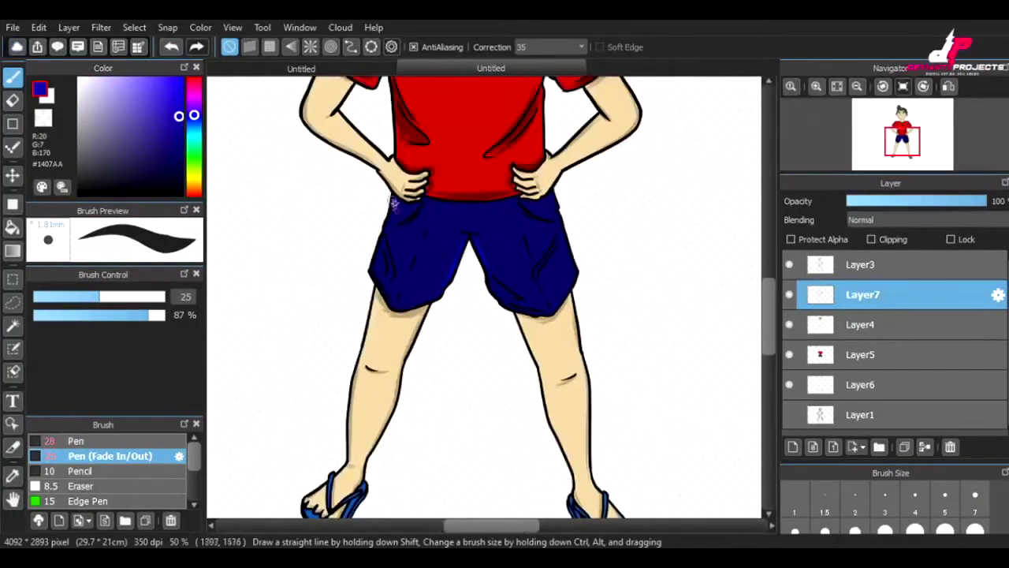
left_click_drag(565, 230, 406, 294)
left_click(406, 294, "alt")
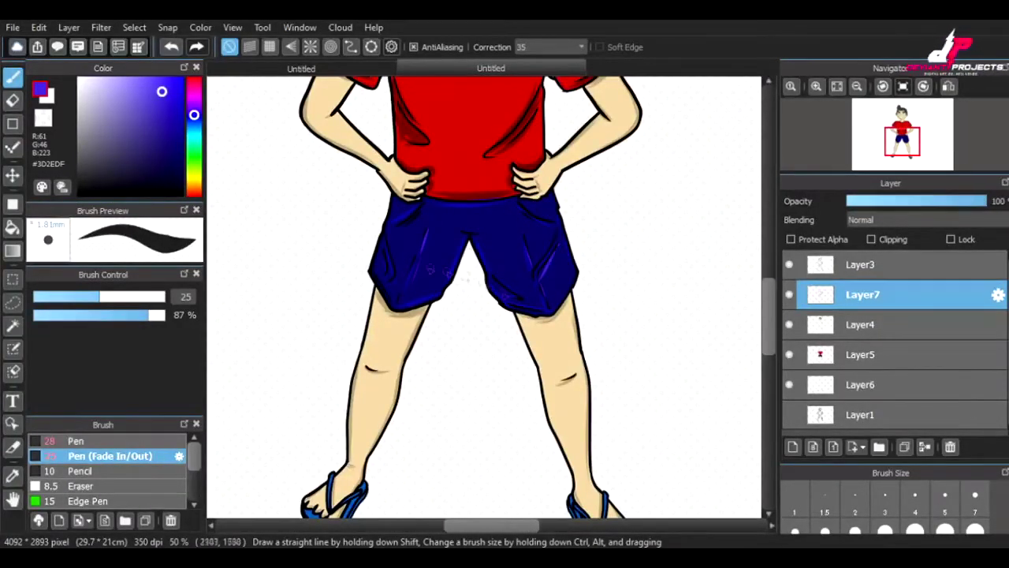
left_click_drag(397, 231, 387, 280)
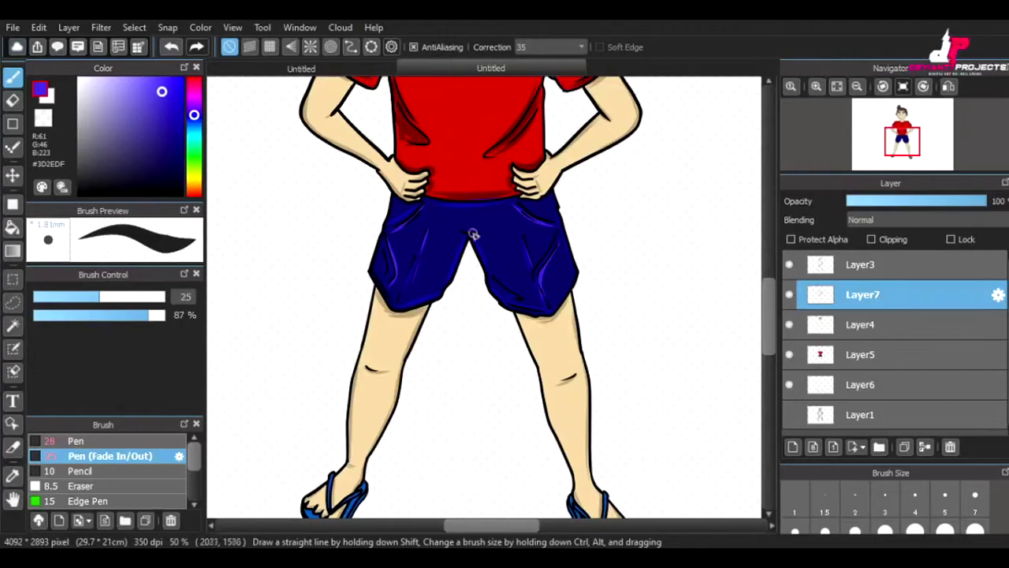
left_click_drag(463, 235, 502, 228)
- Shade the shorts beneath the hands and shirt hem in dark navy #0C083F
left_click(589, 266, "alt")
left_click(566, 244, "alt")
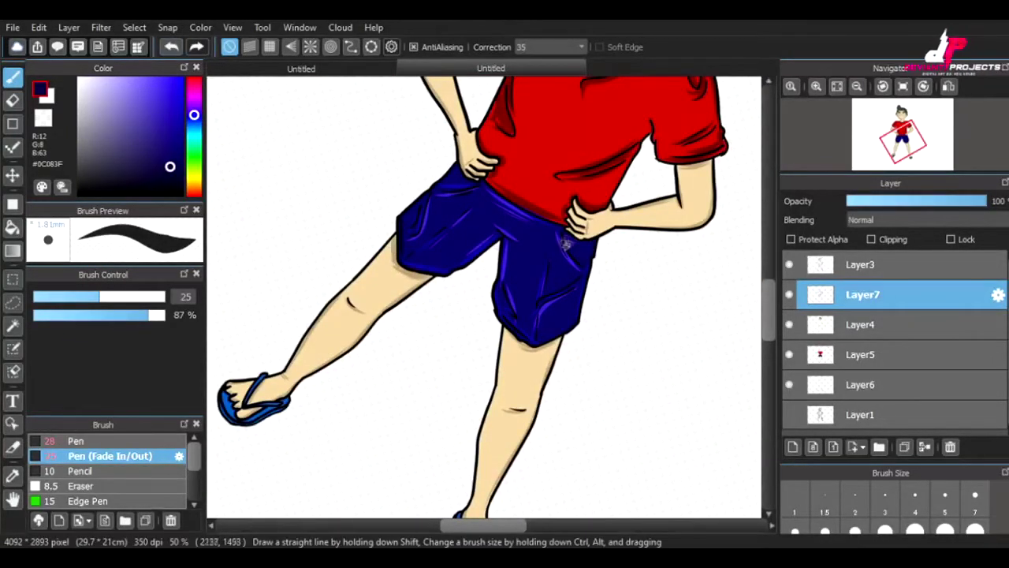
mouse_move(473, 181)
left_mouse_down()
mouse_move(450, 173)
mouse_move(462, 198)
left_mouse_up()
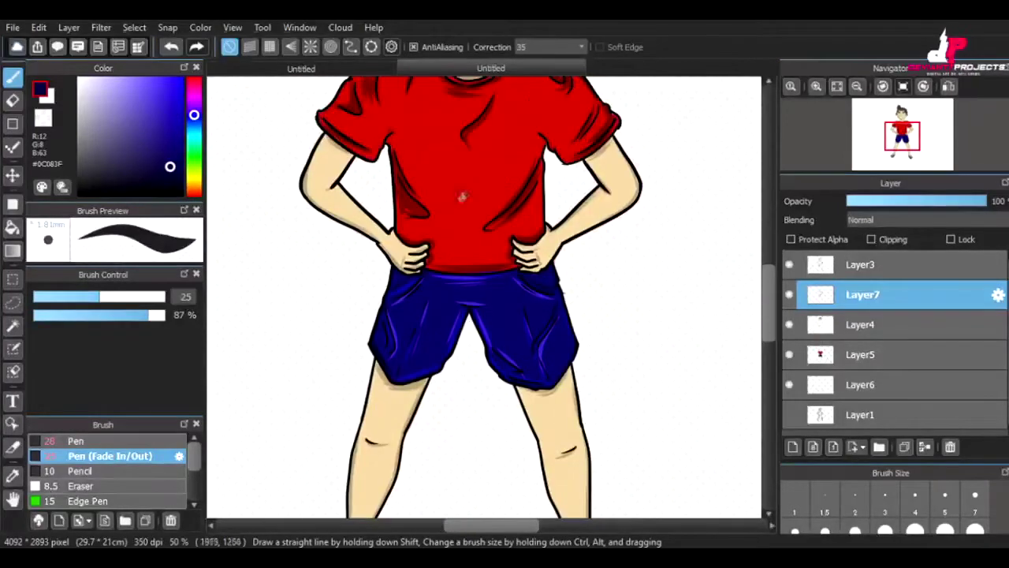
- Add light red #F43730 highlight strokes beside the folds on the shirt's sleeves, chest and sides
left_click(399, 155, "alt")
left_click_drag(465, 135, 387, 134)
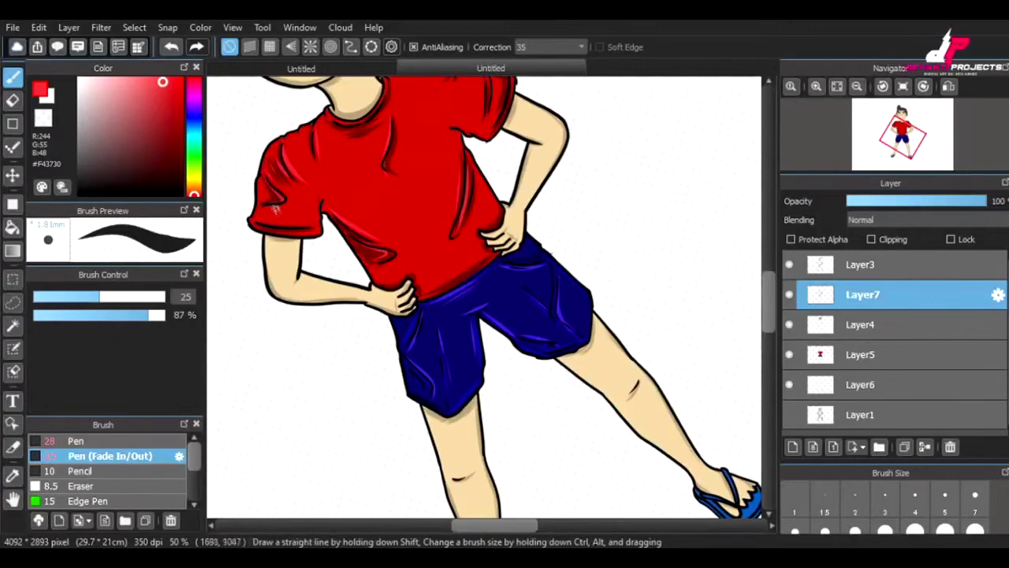
left_click_drag(293, 231, 694, 237)
left_click_drag(686, 300, 719, 212)
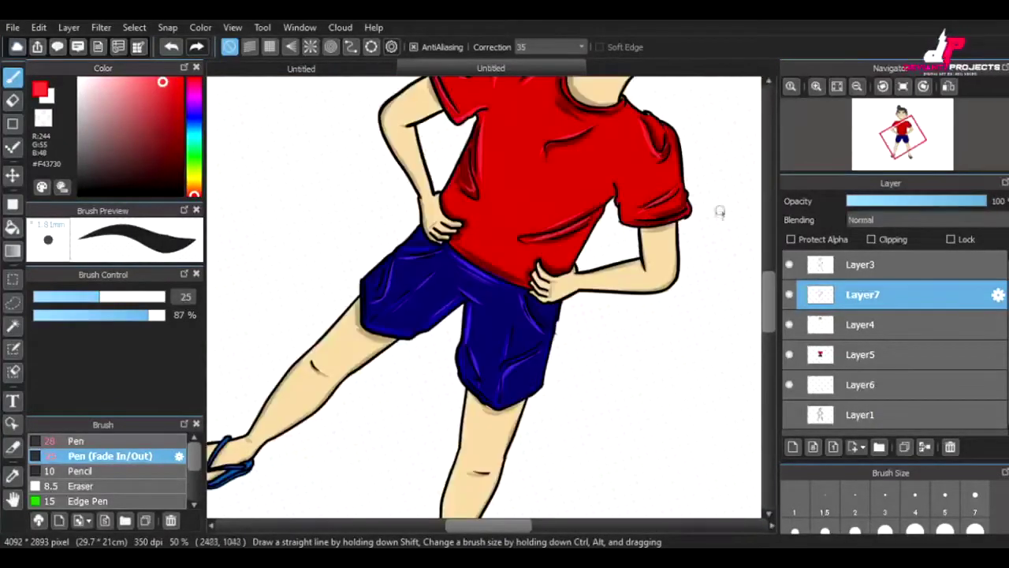
- Add pale pink #FFD9D8 shine strokes to the waist of the shorts and along the shirt's shoulder, sleeve, chest and side folds
left_click(95, 79)
left_click_drag(450, 259, 493, 291)
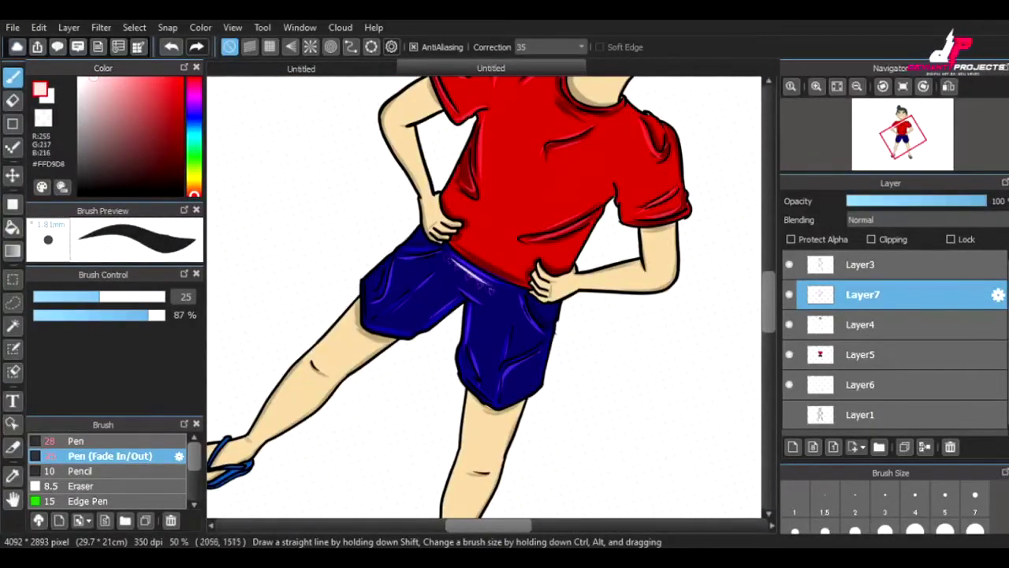
key("h")
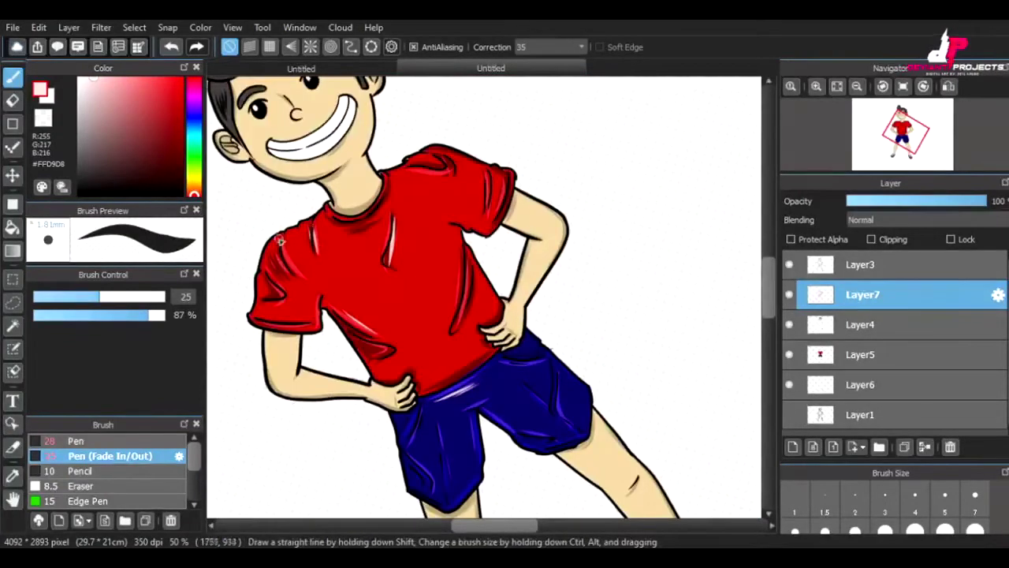
key("h")
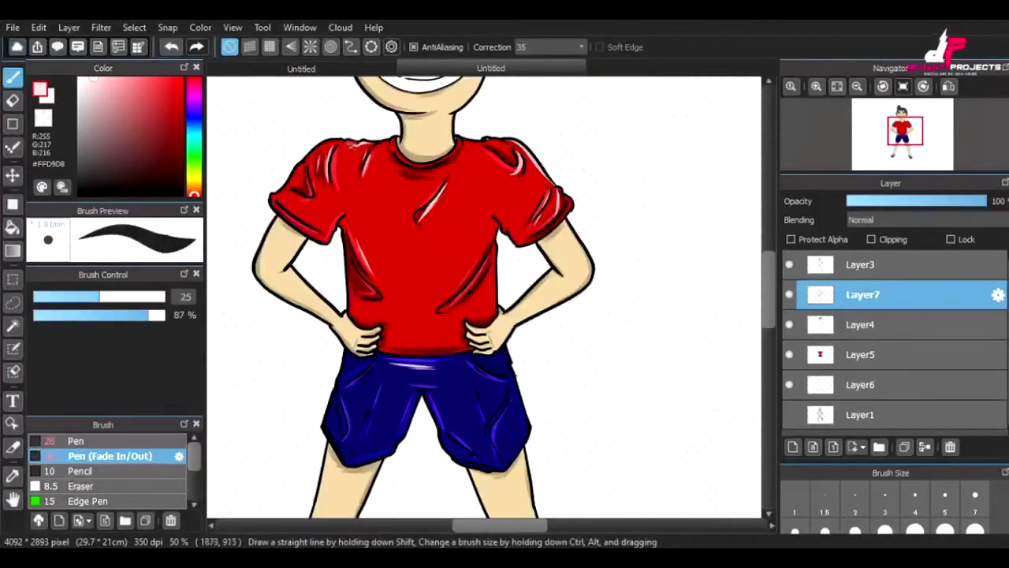
key("h")
key("h")
key("h")
key("h")
key("h")
key("h")
- Draw pale pink #FFD9D8 shine strokes along the folds of both legs of the shorts
mouse_move(364, 369)
left_mouse_down()
mouse_move(370, 410)
mouse_move(347, 445)
left_mouse_up()
left_click_drag(371, 390, 369, 434)
left_click_drag(433, 399, 449, 449)
mouse_move(499, 391)
left_mouse_down()
mouse_move(495, 426)
mouse_move(473, 418)
left_mouse_up()
key("h")
key("h")
left_click(837, 87)
scroll(478, 237, "up", 6)
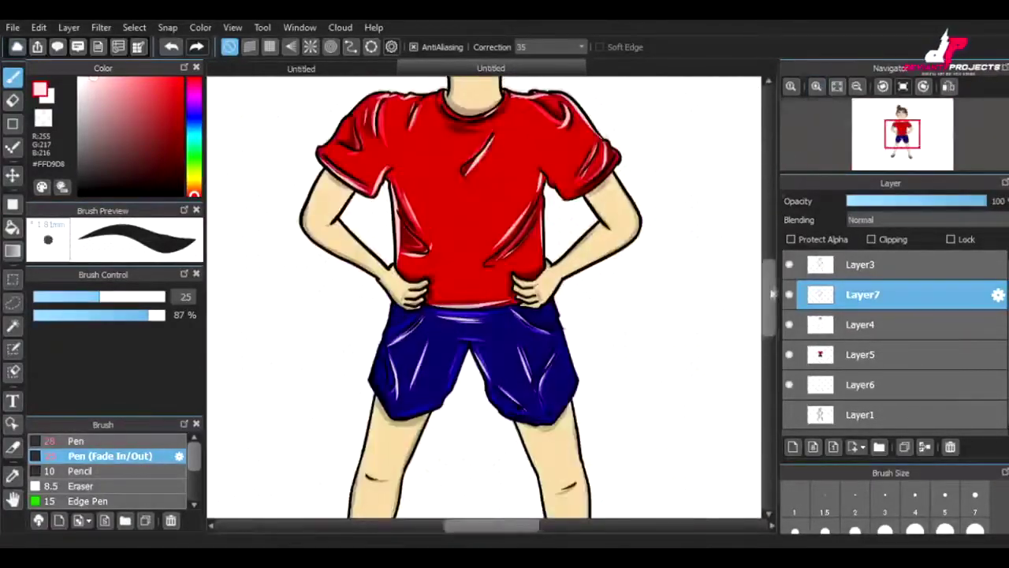
- Add a layer above the line art and paint white eye highlights with the Pen at 14, plus thin Pen (Fade In/Out) accents at 6.4
left_click(792, 446)
left_click(75, 441)
left_click(70, 297)
left_click(316, 166, "alt")
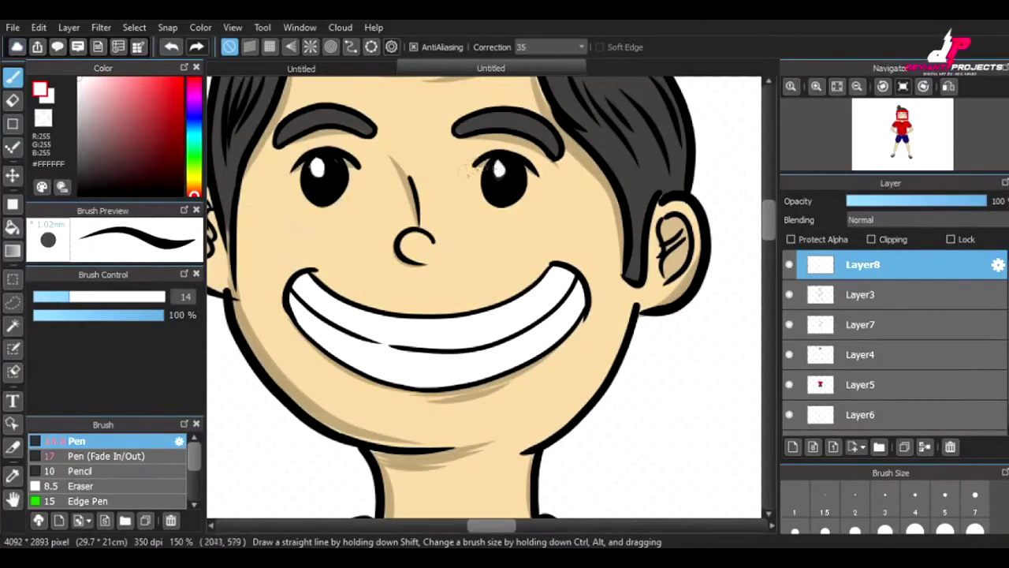
left_click(110, 456)
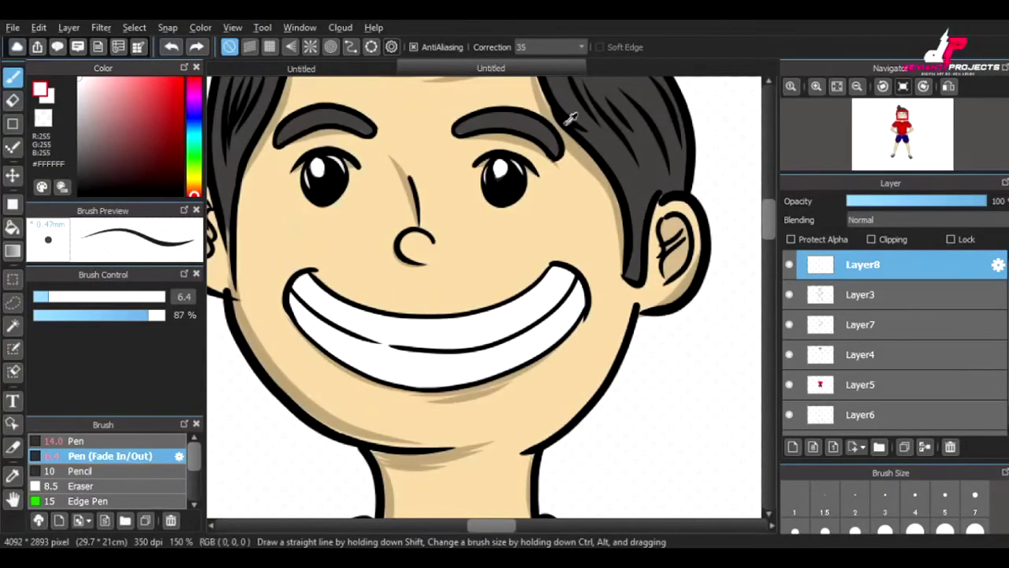
- Draw fine black hair strokes in both eyebrows and shade the teeth along the mouth lines in gray #A69F9E on Layer7
left_click(79, 194)
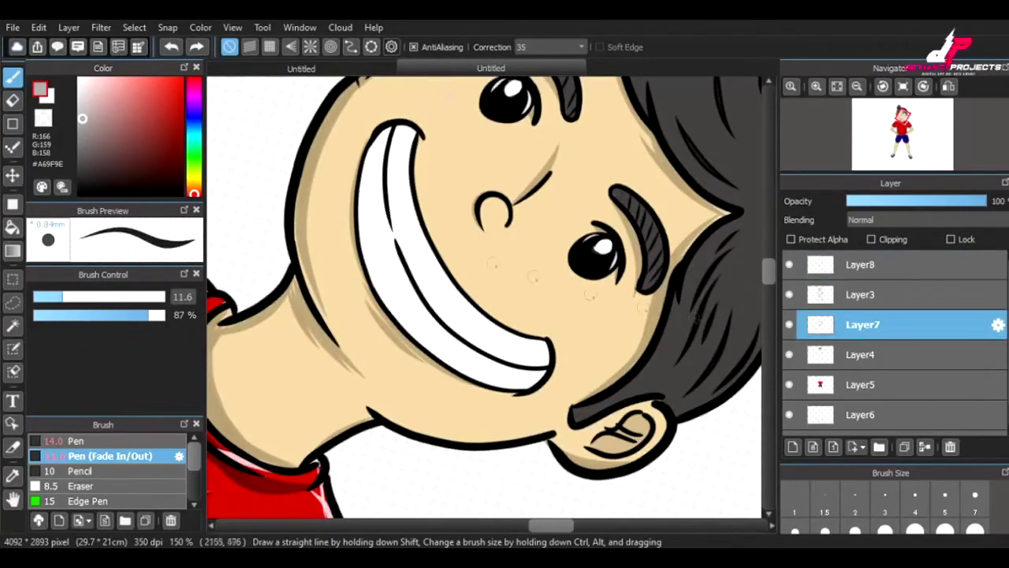
mouse_move(410, 122)
left_mouse_down()
mouse_move(418, 227)
mouse_move(493, 323)
mouse_move(542, 340)
left_mouse_up()
mouse_move(377, 138)
left_mouse_down()
mouse_move(407, 272)
mouse_move(517, 374)
left_mouse_up()
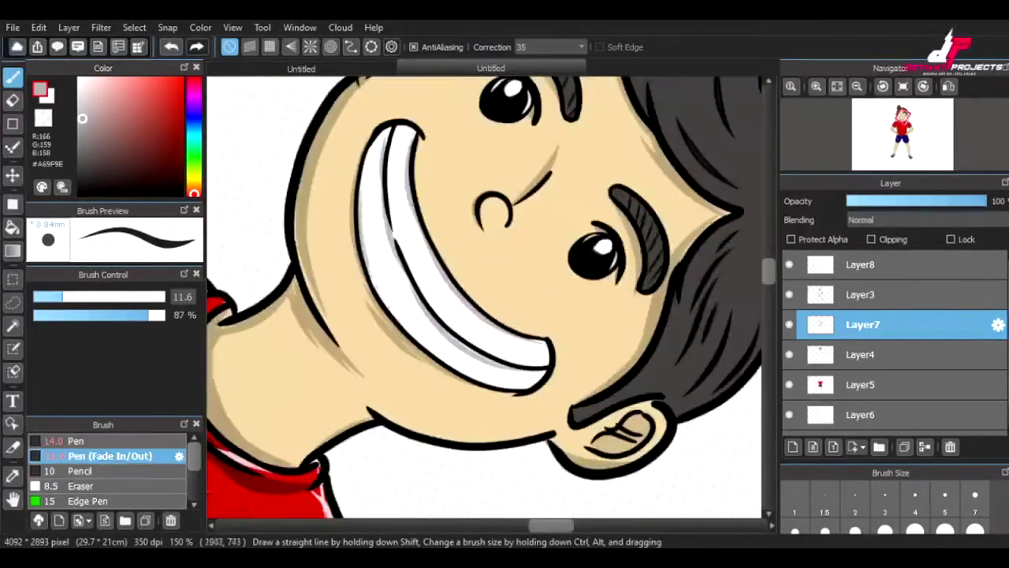
- Add white highlights to the nose and between the strands of the image-right side hair
left_click_drag(442, 212, 461, 207)
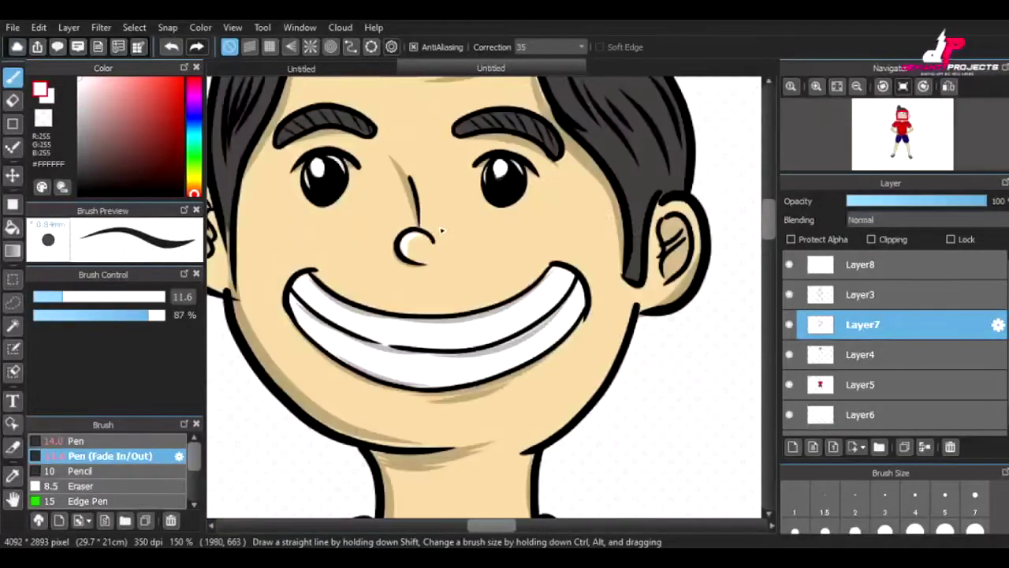
left_click_drag(658, 164, 623, 234)
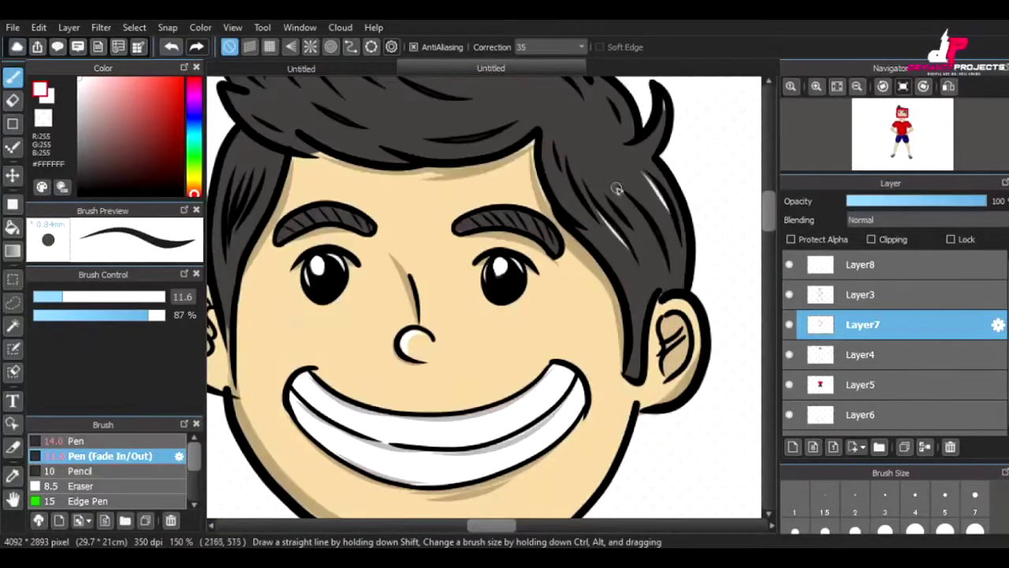
left_click_drag(572, 150, 561, 187)
left_click_drag(619, 98, 608, 131)
- Add white highlight strokes between the strands of the front quiff and along the top of the hair
left_click_drag(374, 127, 400, 168)
left_click_drag(456, 147, 491, 194)
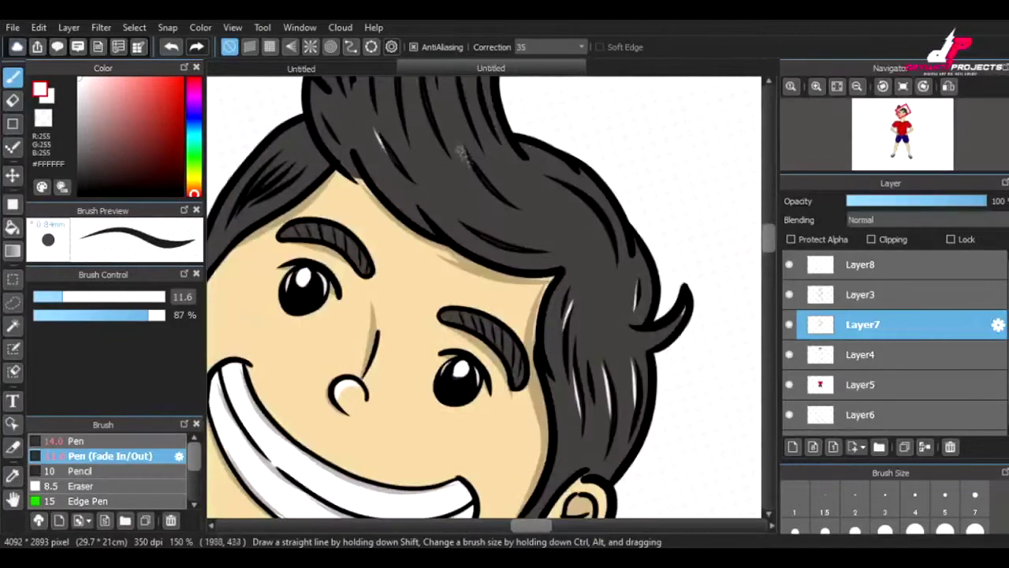
left_click_drag(410, 77, 443, 150)
left_click_drag(542, 174, 560, 191)
left_click_drag(560, 190, 607, 232)
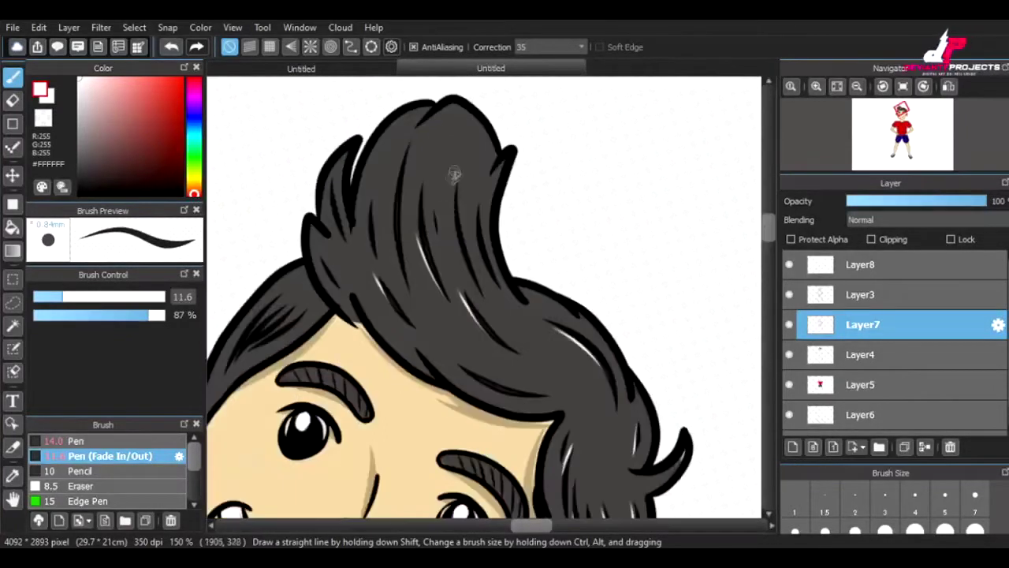
left_click_drag(455, 174, 453, 243)
left_click_drag(410, 146, 404, 234)
left_click_drag(379, 197, 371, 224)
left_click(836, 86)
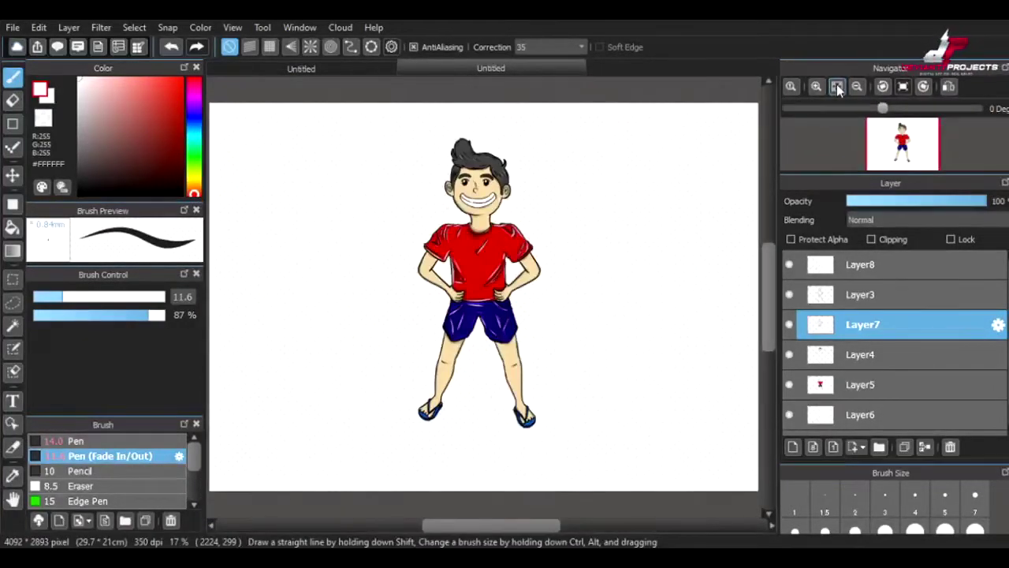
- Add a layer beneath the character colors and fill the background around the boy with light orange #E9B568
left_click(792, 447)
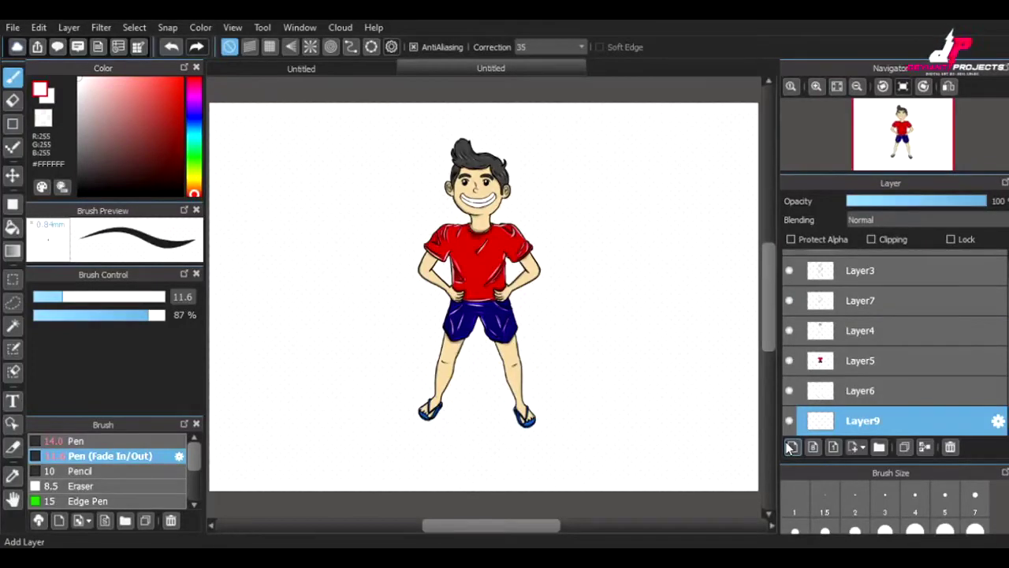
left_click(13, 227)
left_click(193, 185)
left_click(136, 87)
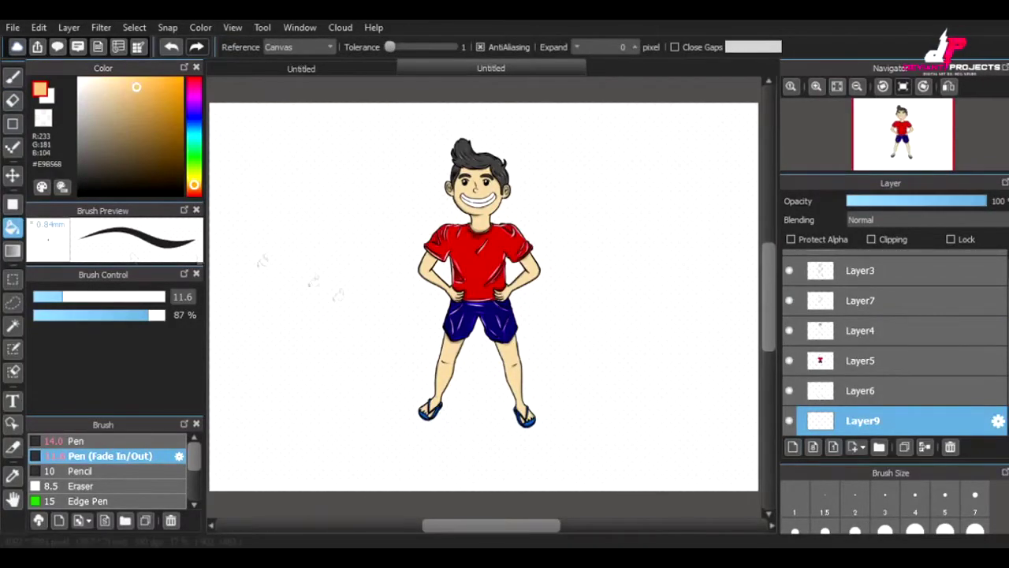
left_click(315, 428)
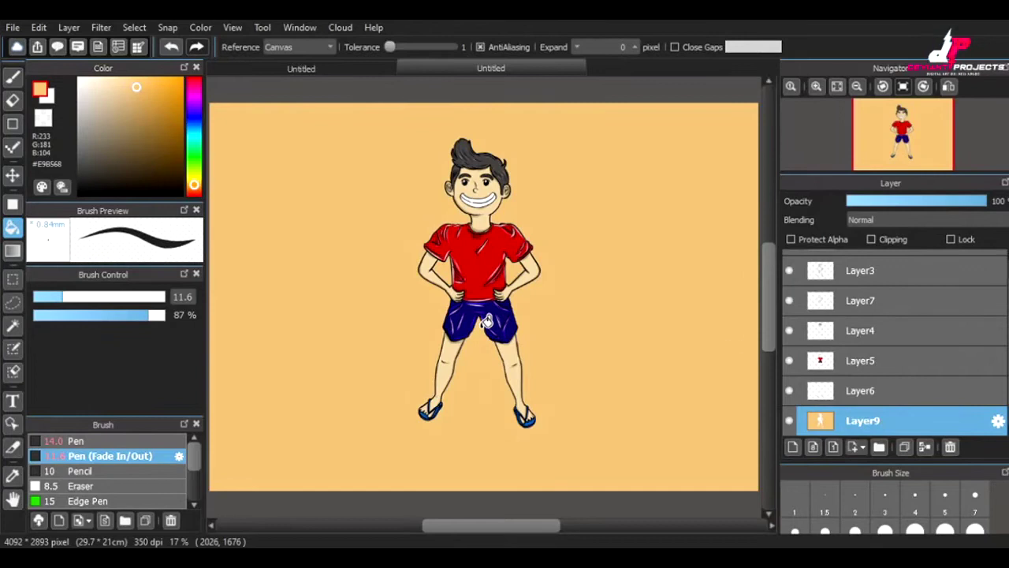
scroll(487, 319, "down", 2)
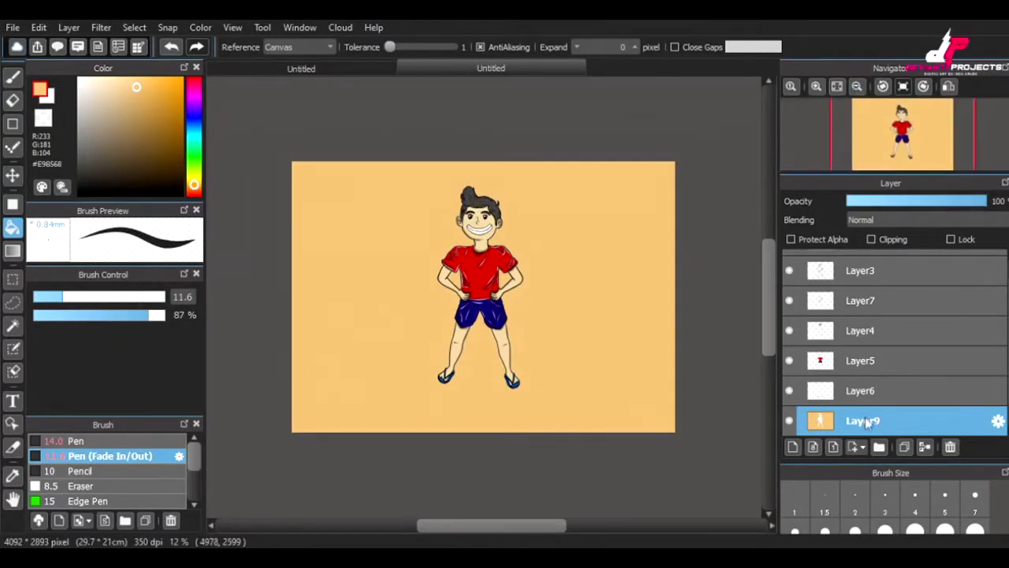
- Paint a soft dark gray #494746 ground shadow beneath the boy's feet on a new layer above the background, using the Watercolor brush at size 145
scroll(103, 473, "down", 3)
left_click(93, 471)
left_click(82, 162)
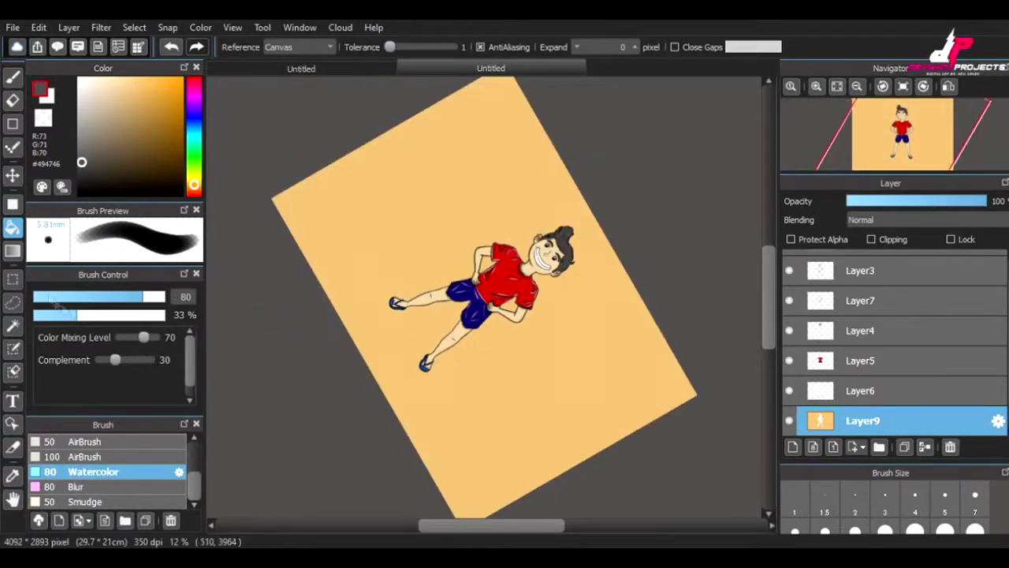
key("b")
mouse_move(394, 304)
left_mouse_down()
mouse_move(409, 339)
mouse_move(387, 296)
left_mouse_up()
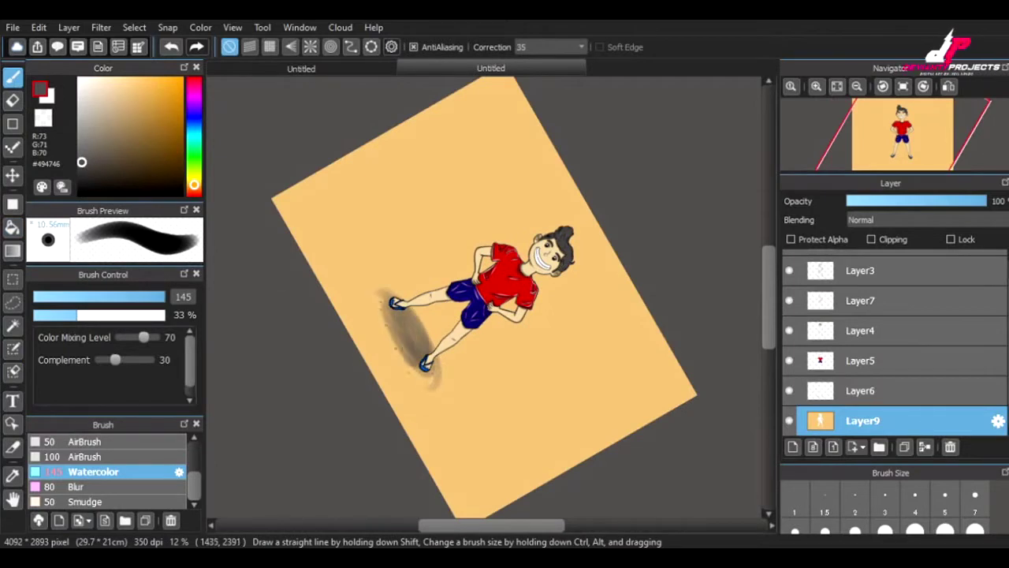
left_click(169, 47)
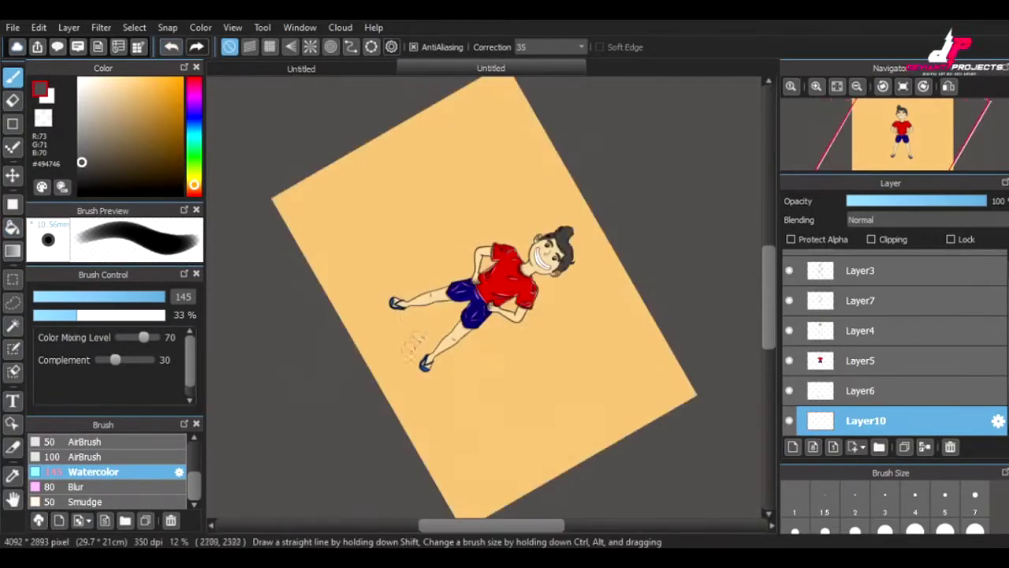
mouse_move(410, 319)
left_mouse_down()
mouse_move(424, 353)
mouse_move(383, 294)
mouse_move(416, 361)
mouse_move(436, 375)
mouse_move(430, 357)
mouse_move(428, 377)
mouse_move(410, 320)
left_mouse_up()
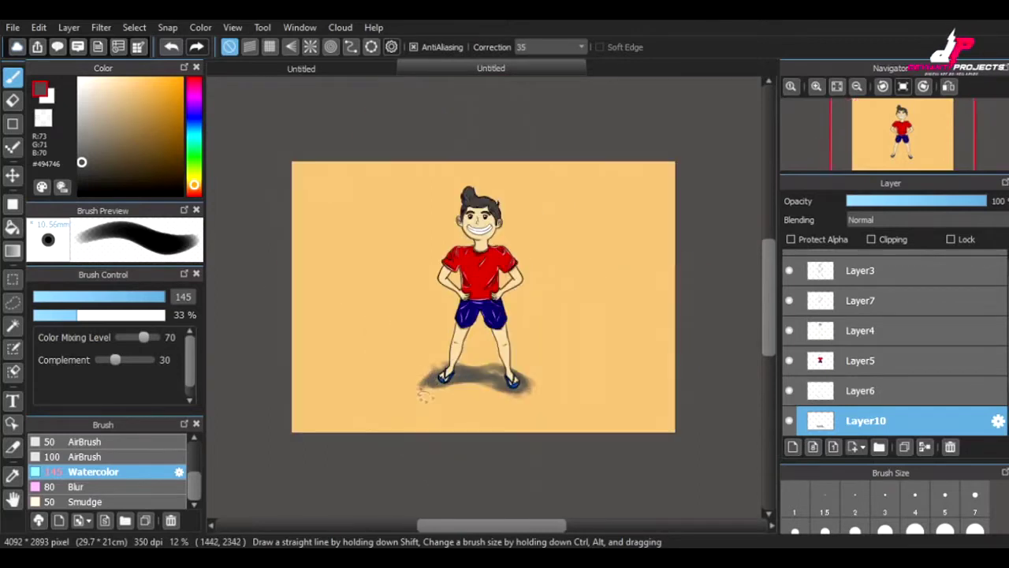
- Lower the ground shadow layer's opacity to 29% and extend the shadow strokes around both feet
left_click_drag(984, 201, 899, 203)
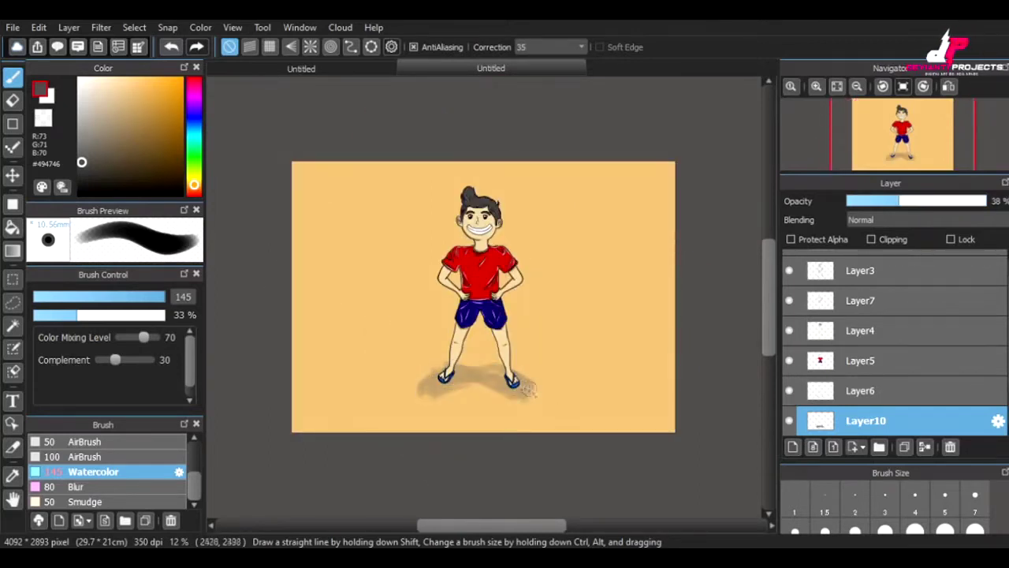
left_click_drag(418, 386, 431, 377)
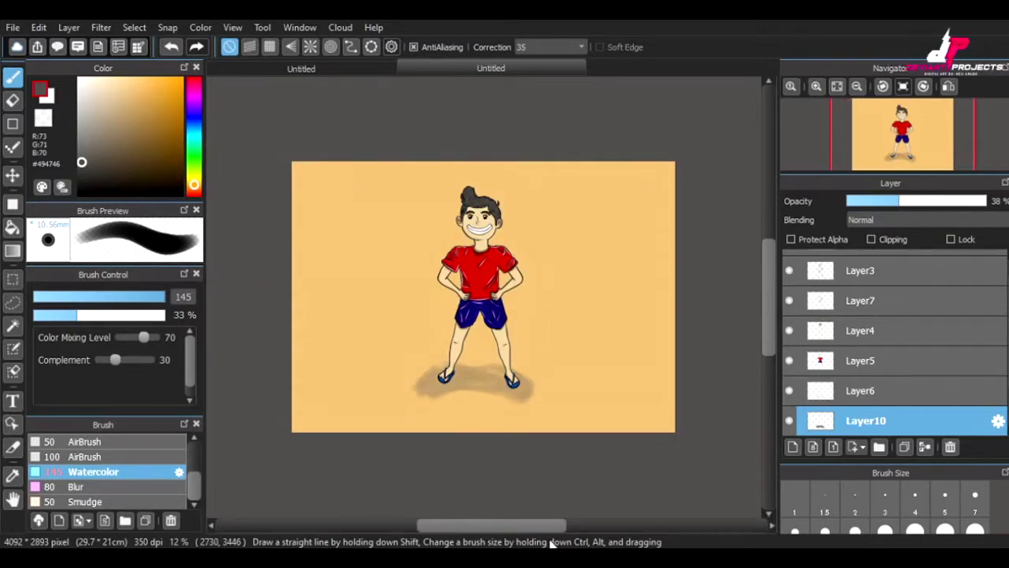
left_click_drag(883, 207, 867, 204)
- Draw a freehand signature with an oval loop on Layer5, beside the boy's feet, using the dark gray Pen at size 38
scroll(483, 296, "up", 3)
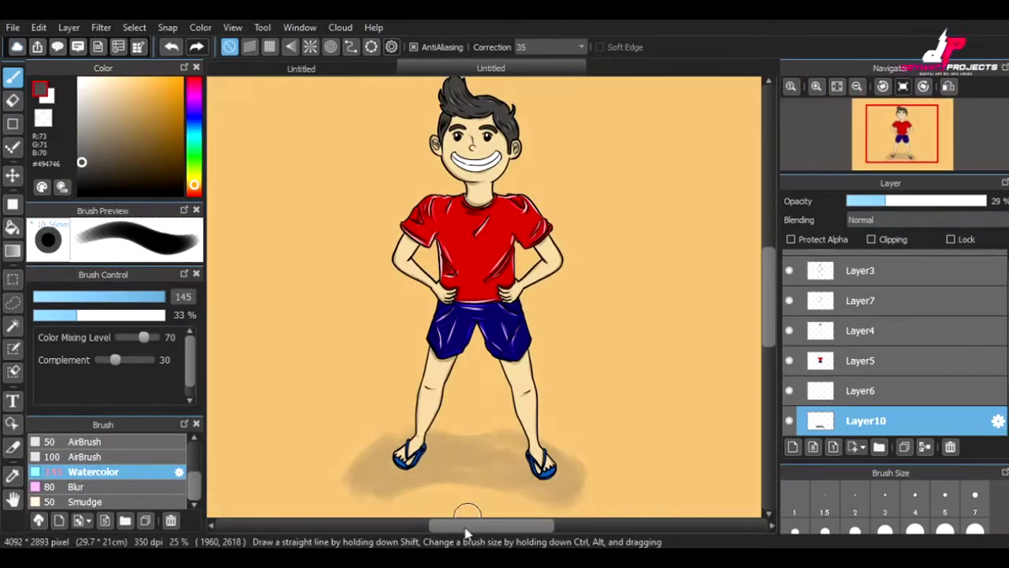
scroll(771, 314, "right", 3)
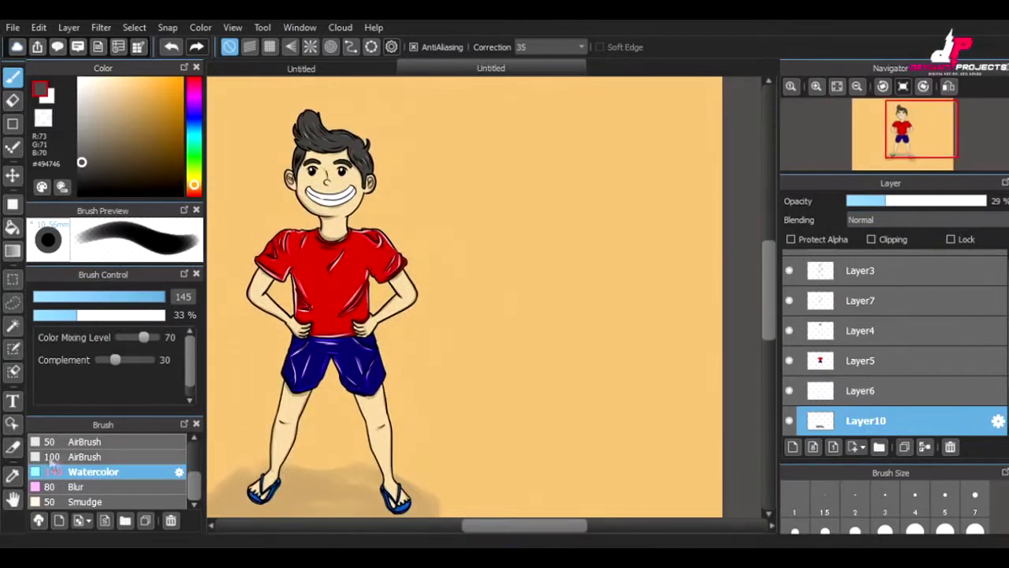
left_click(79, 442)
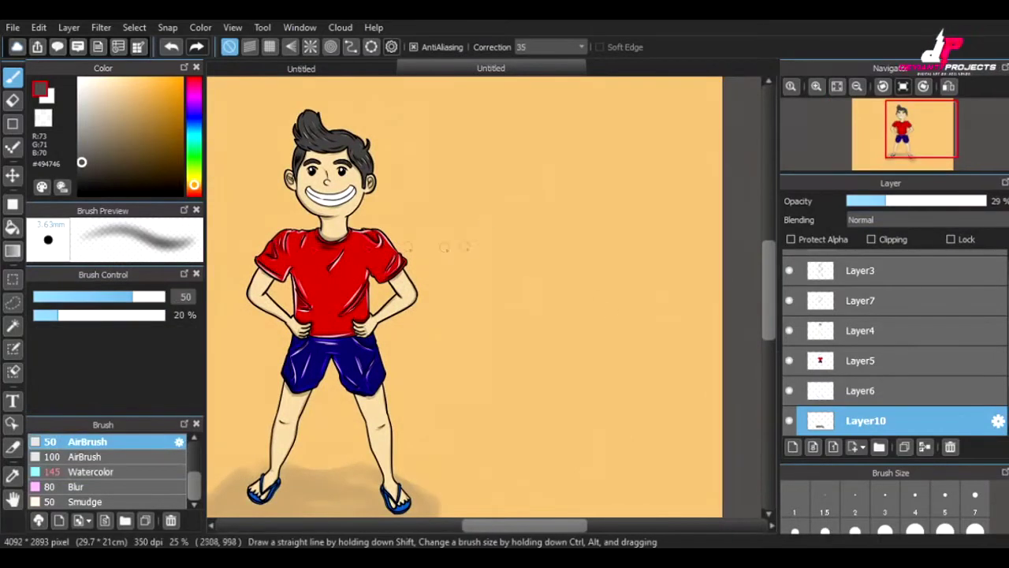
scroll(157, 451, "up", 3)
left_click(79, 441)
scroll(466, 296, "down", 3)
left_click(118, 296)
left_click(856, 369)
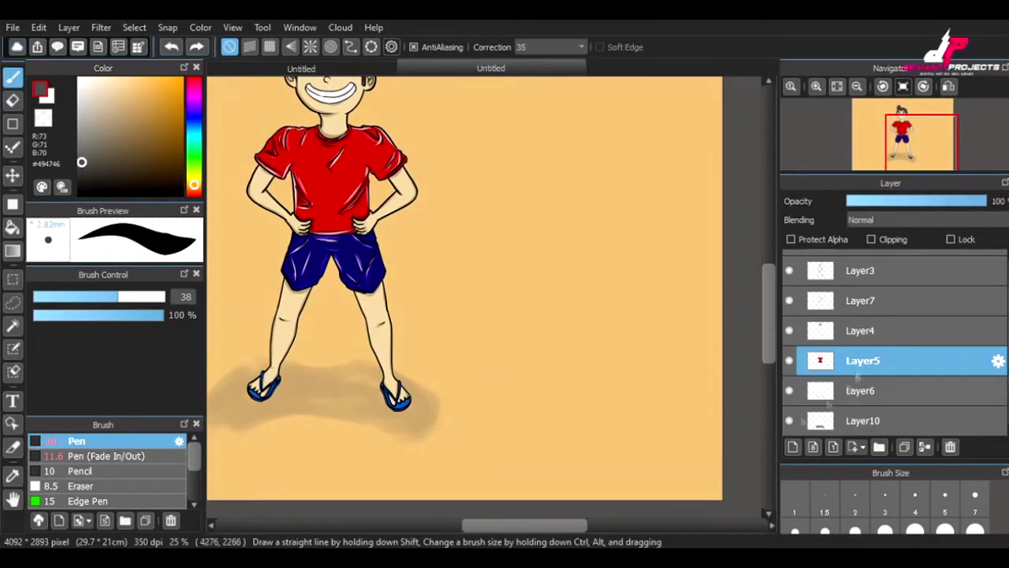
mouse_move(505, 380)
left_mouse_down()
mouse_move(499, 410)
mouse_move(550, 386)
left_mouse_up()
left_click_drag(520, 398, 472, 430)
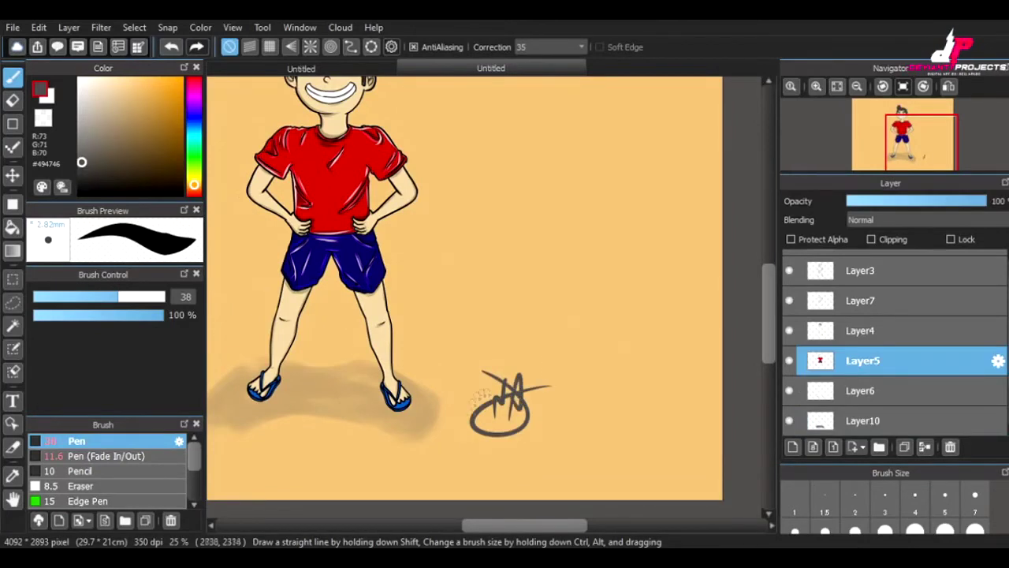
- Handwrite the date 7/26/2020 beside the signature with the Pen at size 22 and correction 9, and fit the whole canvas in view
left_click_drag(430, 339, 402, 339)
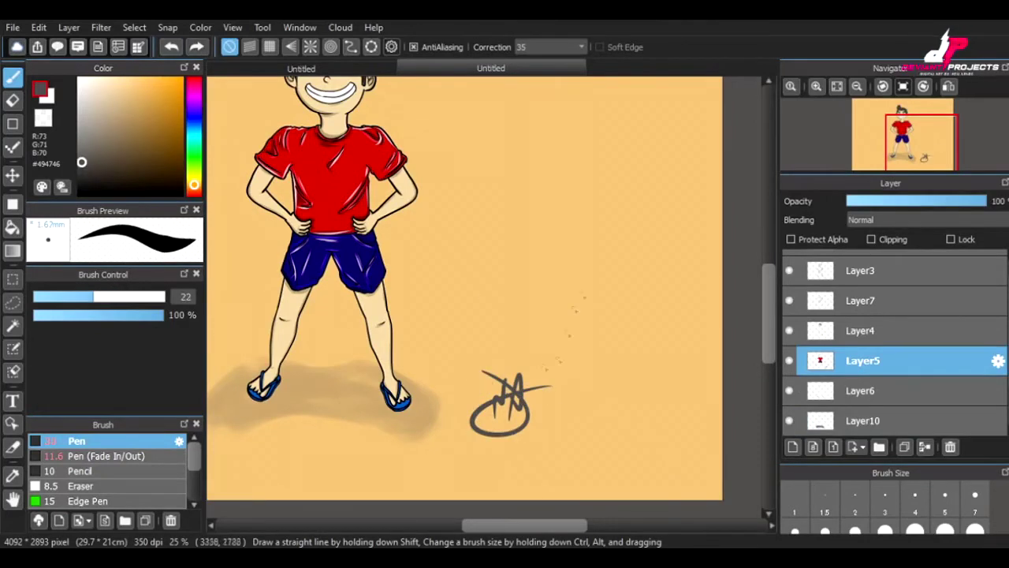
left_click_drag(534, 395, 594, 402)
left_click(171, 46)
left_click(581, 46)
left_click(527, 60)
left_click(838, 86)
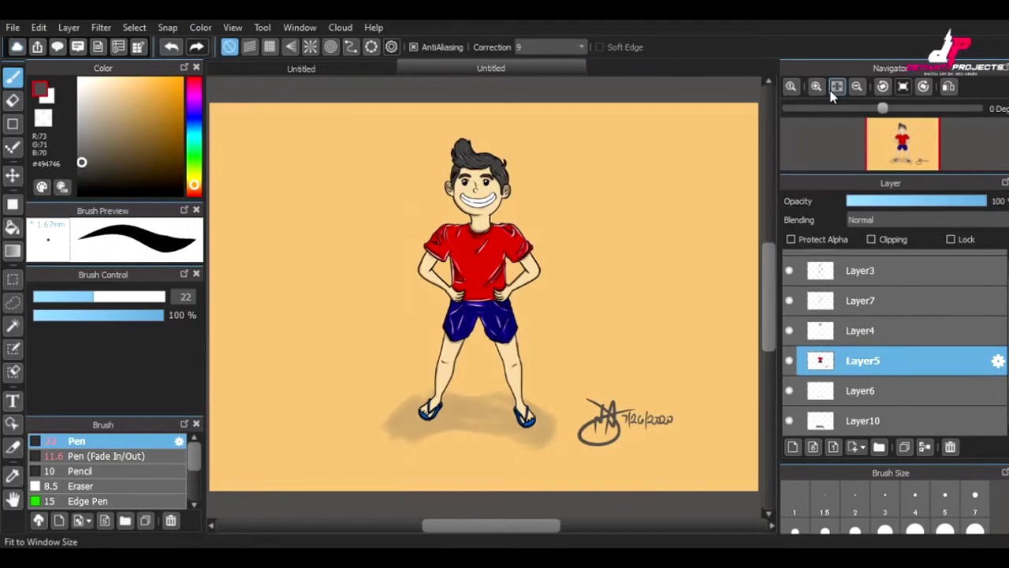